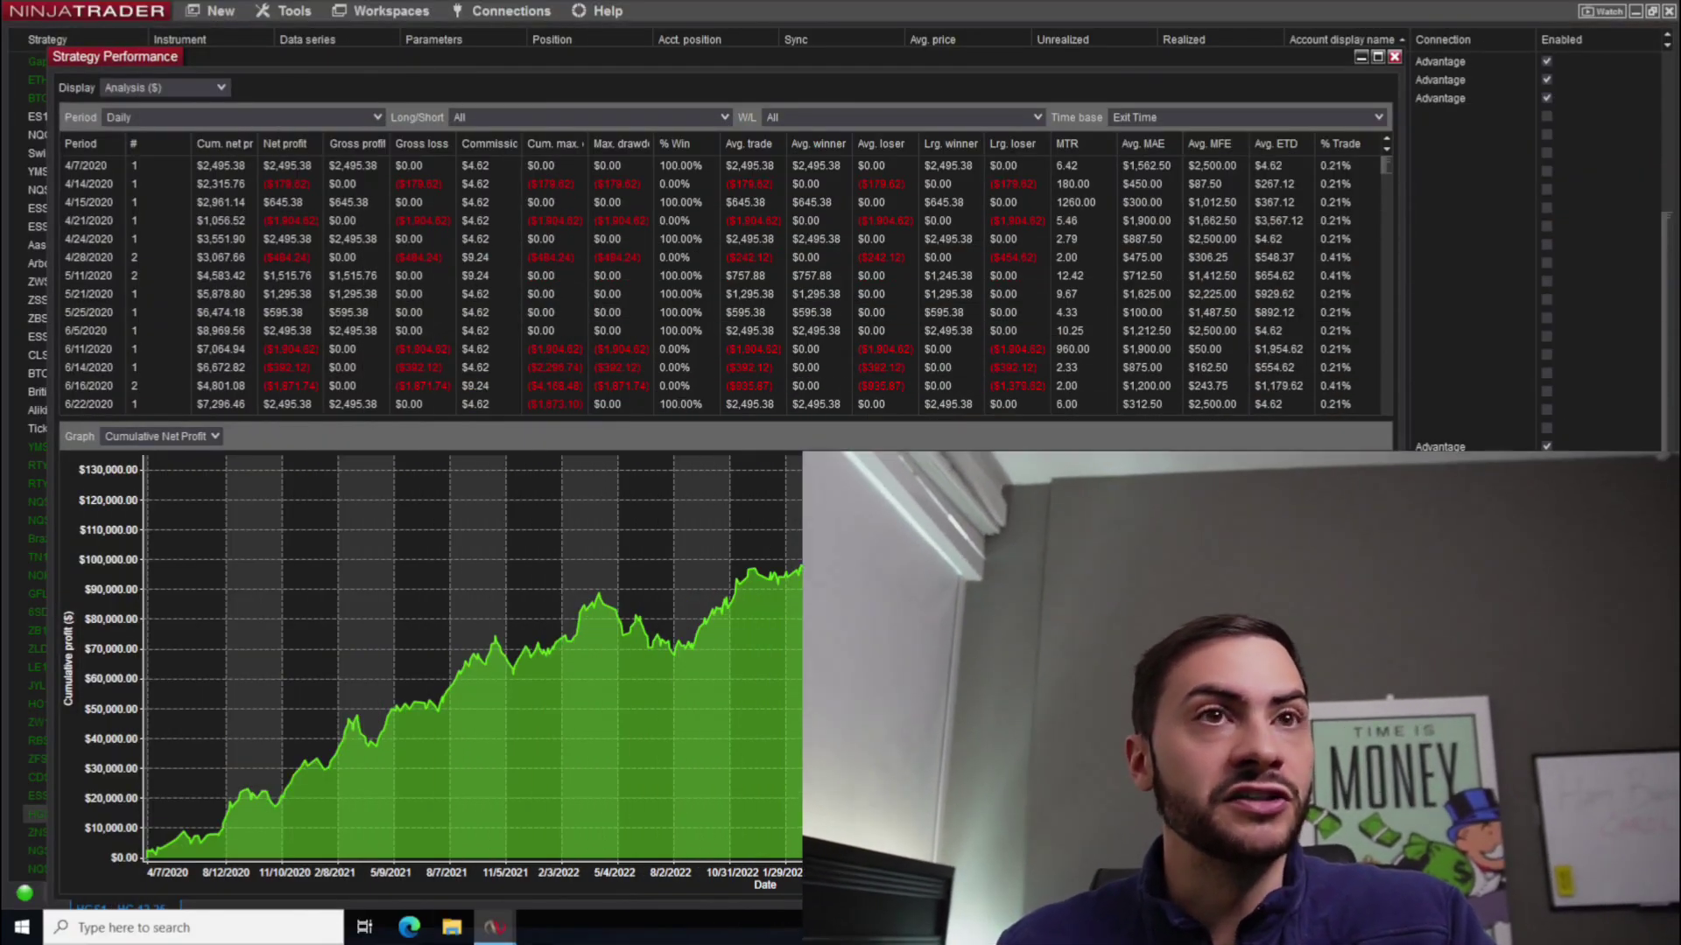
Maximize the Strategy Performance window and set the analysis period to Yearly.
{"action": "left_click", "coordinate": [1377, 56]}
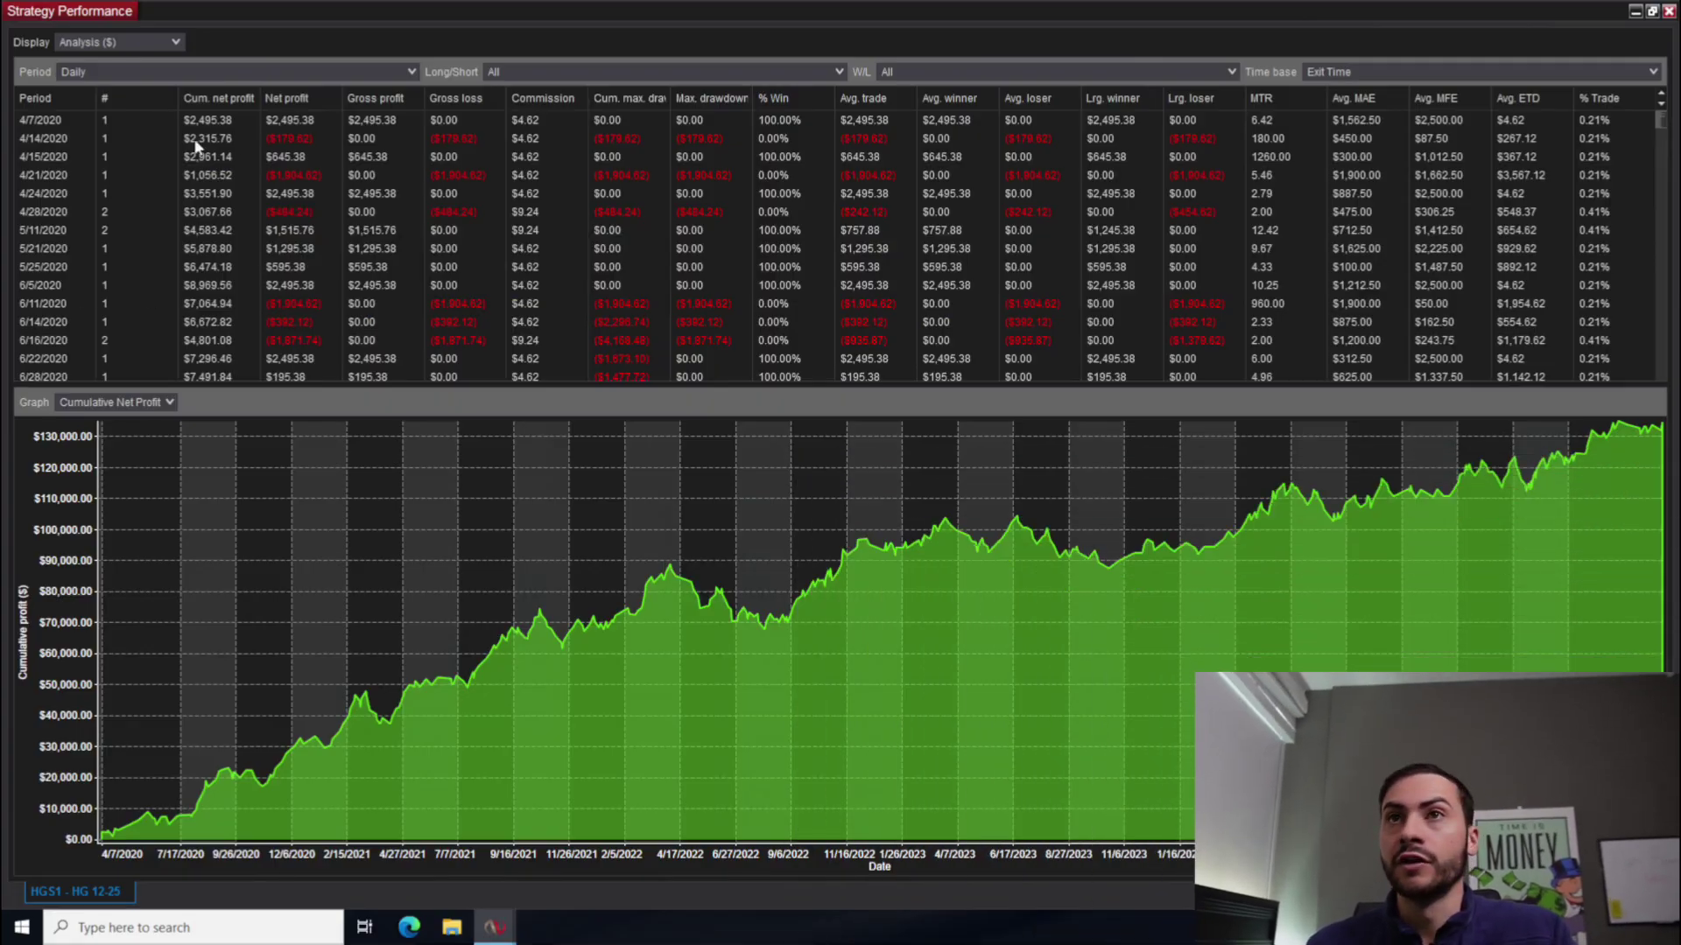
{"action": "left_click", "coordinate": [139, 68]}
{"action": "left_click", "coordinate": [116, 149]}
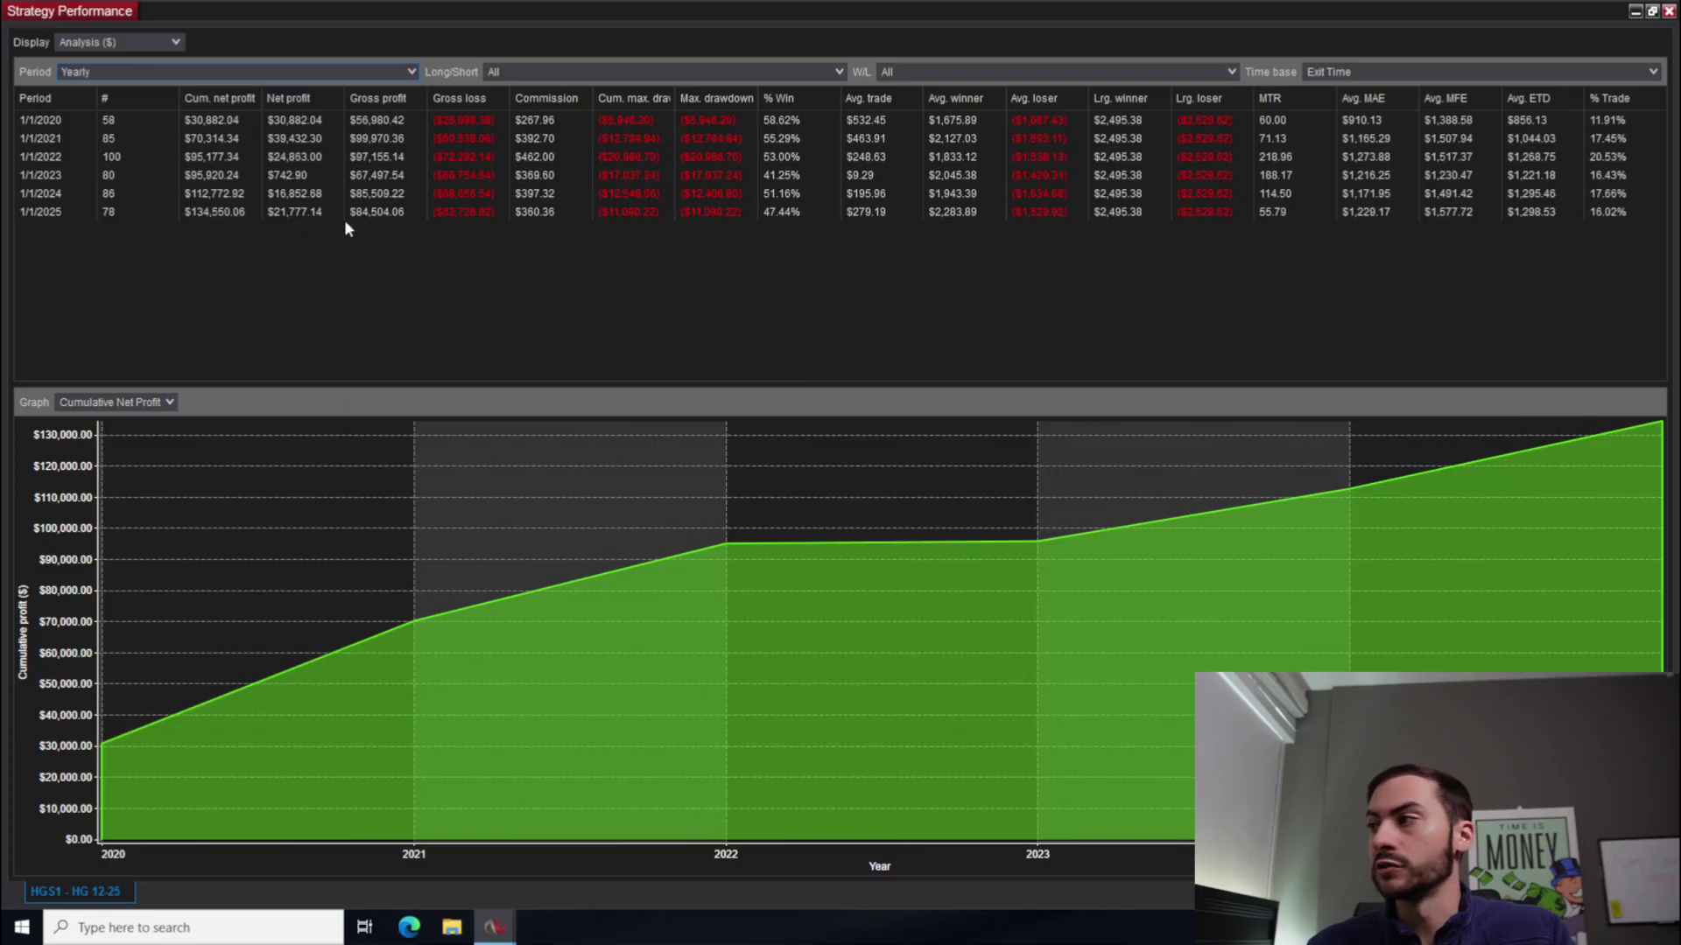
Graph Net Profit for the yearly periods and select the 2025 bar.
{"action": "left_click", "coordinate": [109, 402]}
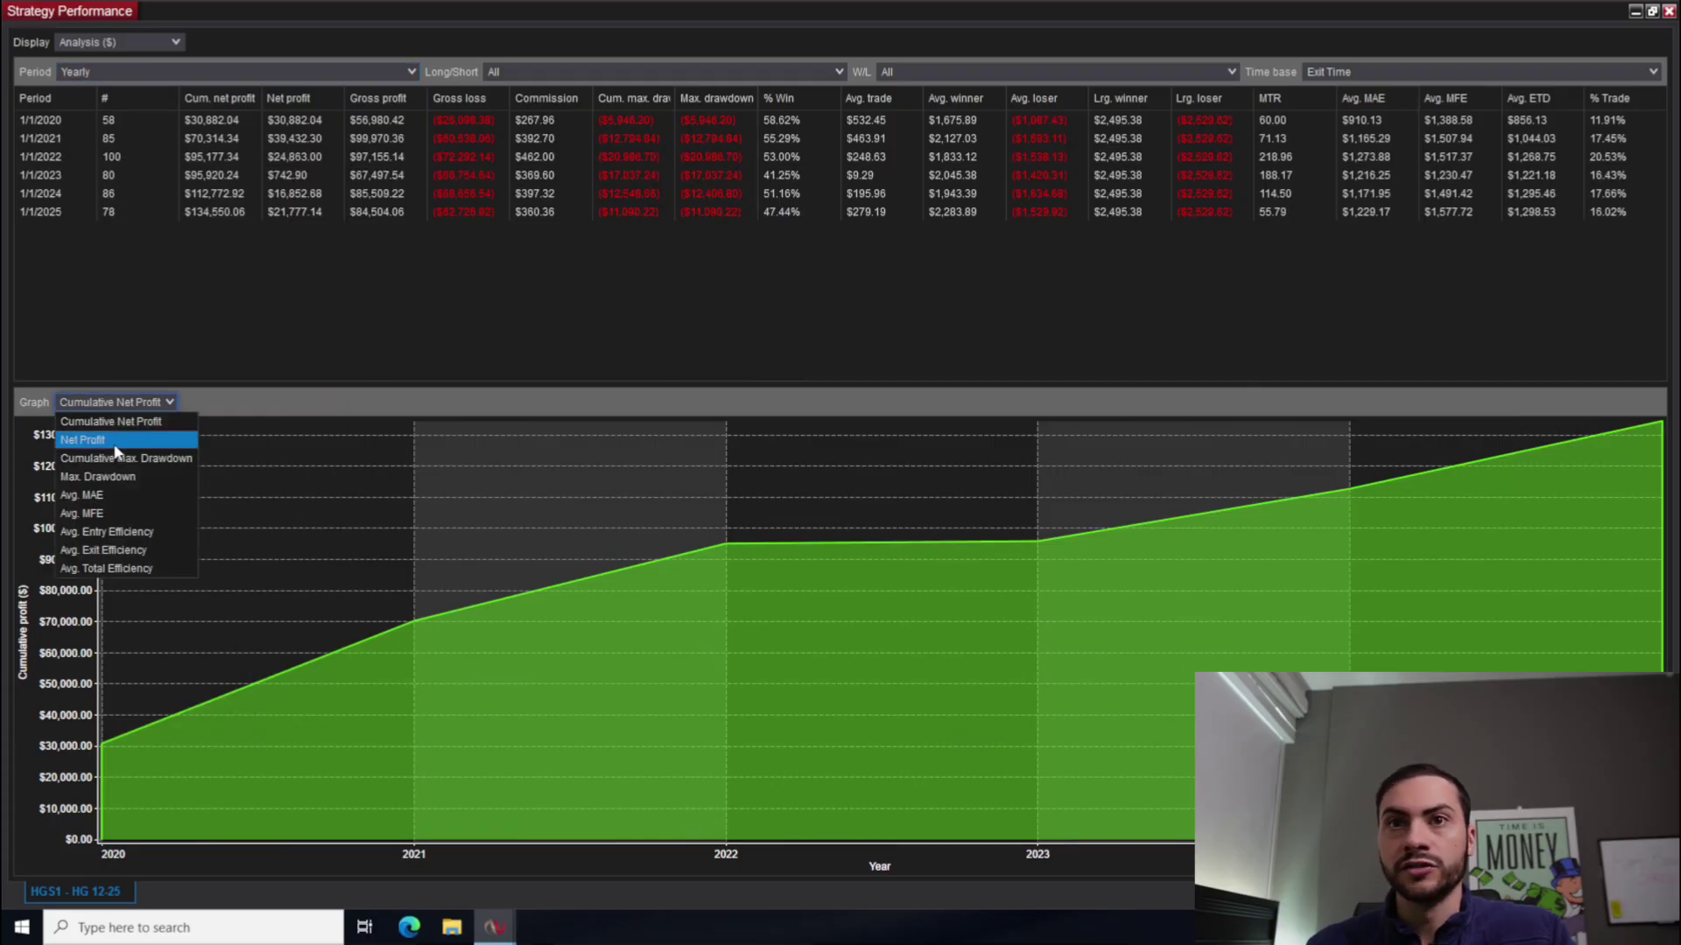
{"action": "left_click", "coordinate": [113, 440]}
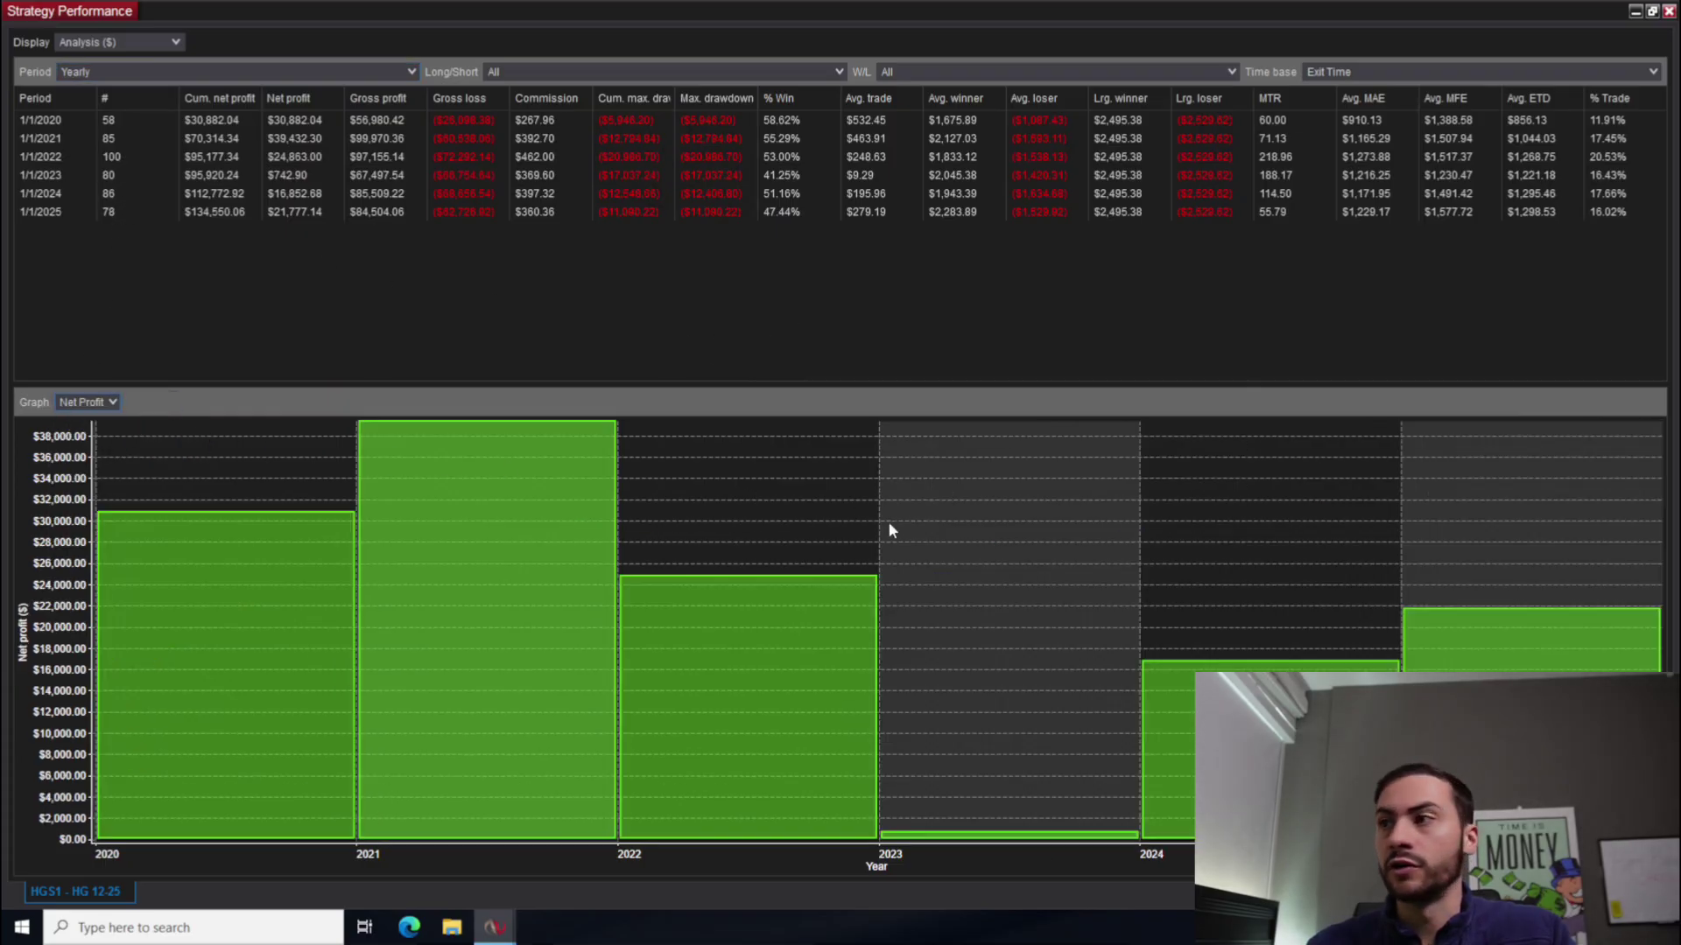
{"action": "left_click", "coordinate": [1493, 655]}
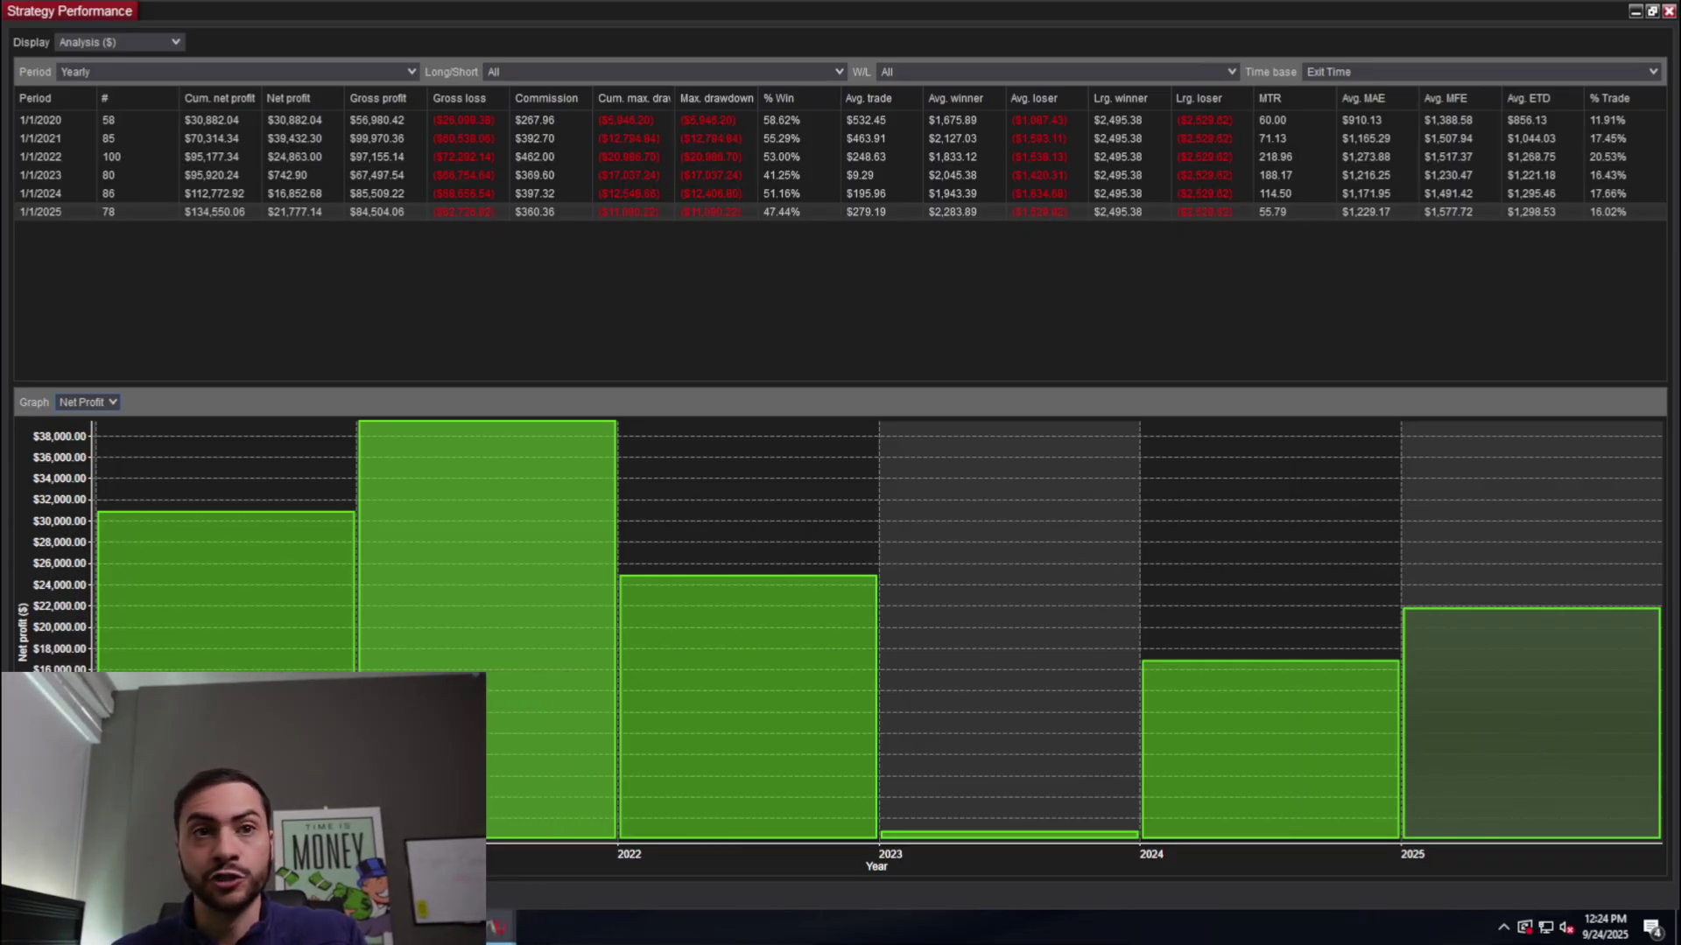
Switch the graph to Cumulative Net Profit and set the analysis period to Daily.
{"action": "left_click", "coordinate": [133, 40]}
{"action": "left_click", "coordinate": [97, 403]}
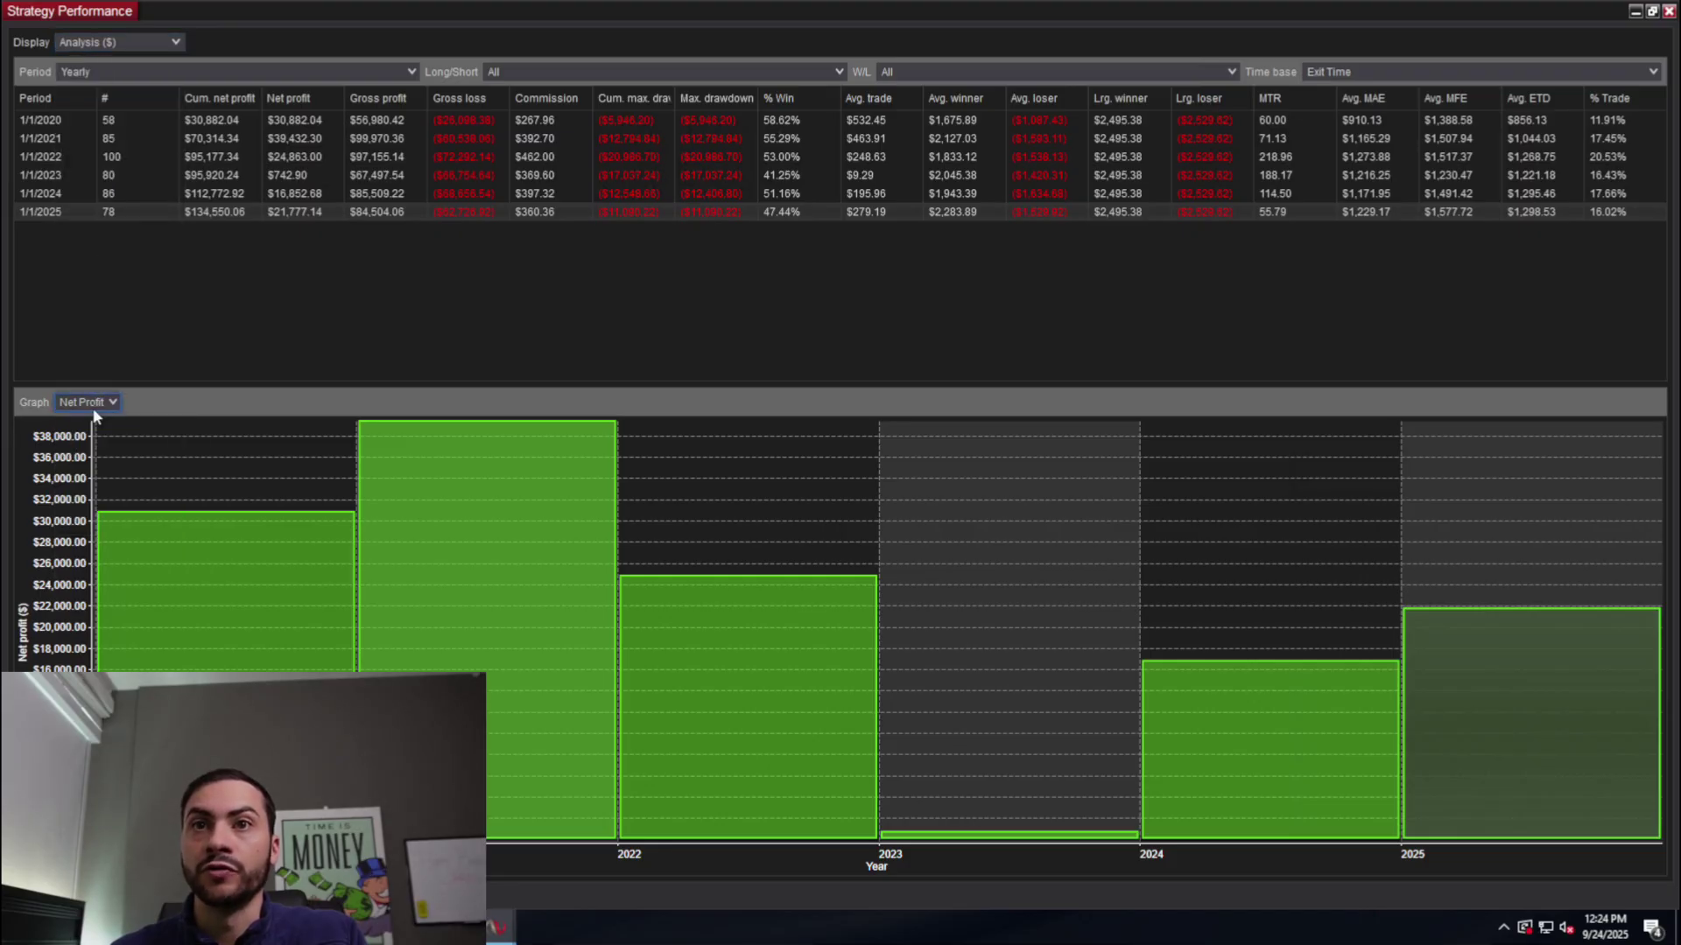
{"action": "left_click", "coordinate": [92, 404]}
{"action": "left_click", "coordinate": [95, 404]}
{"action": "left_click", "coordinate": [95, 422]}
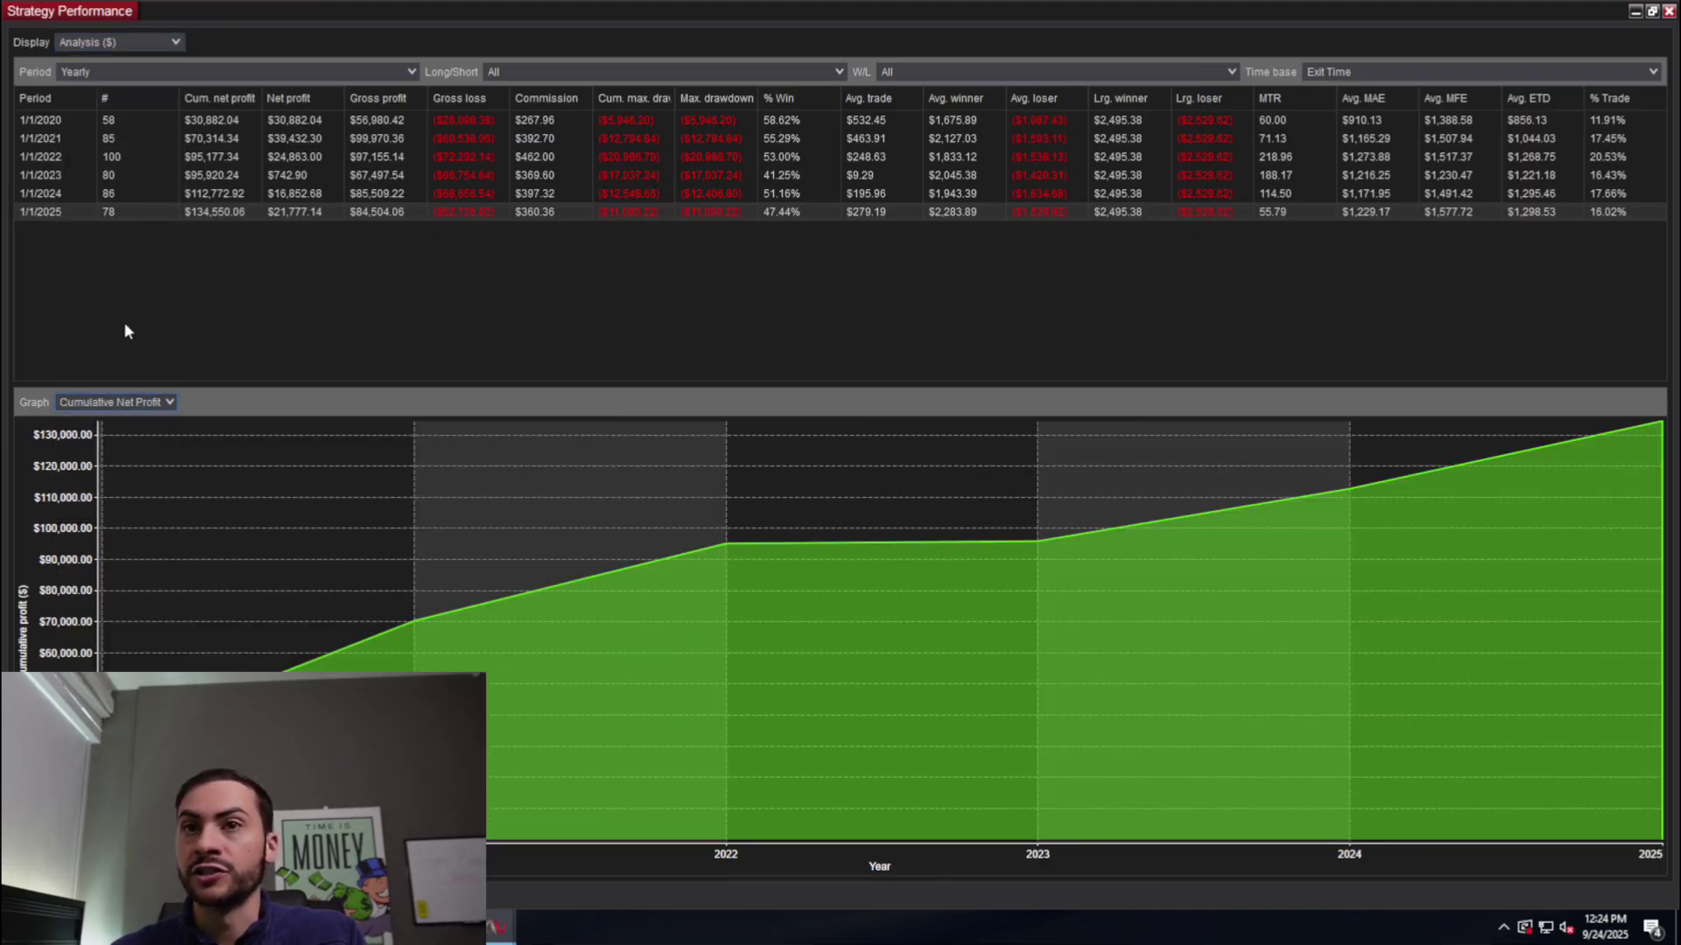
{"action": "left_click", "coordinate": [105, 72]}
{"action": "left_click", "coordinate": [88, 88]}
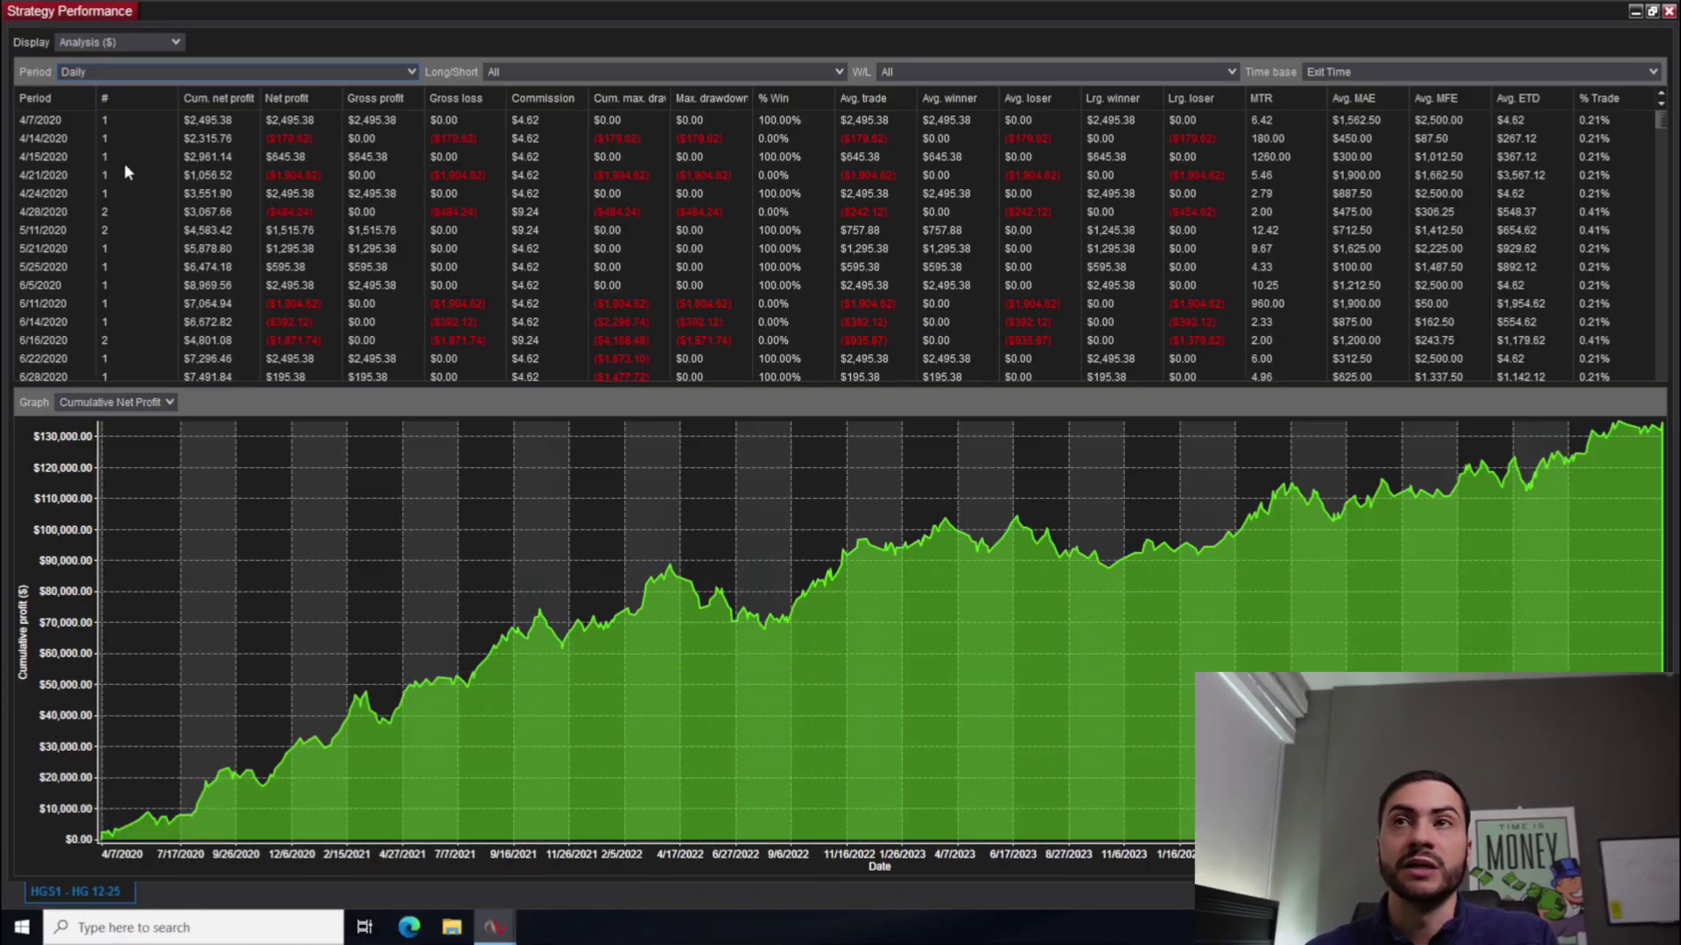
Show the performance summary and review percent profitable, average trade, commission, total net profit and profit factor.
{"action": "left_click", "coordinate": [143, 42]}
{"action": "left_click", "coordinate": [114, 59]}
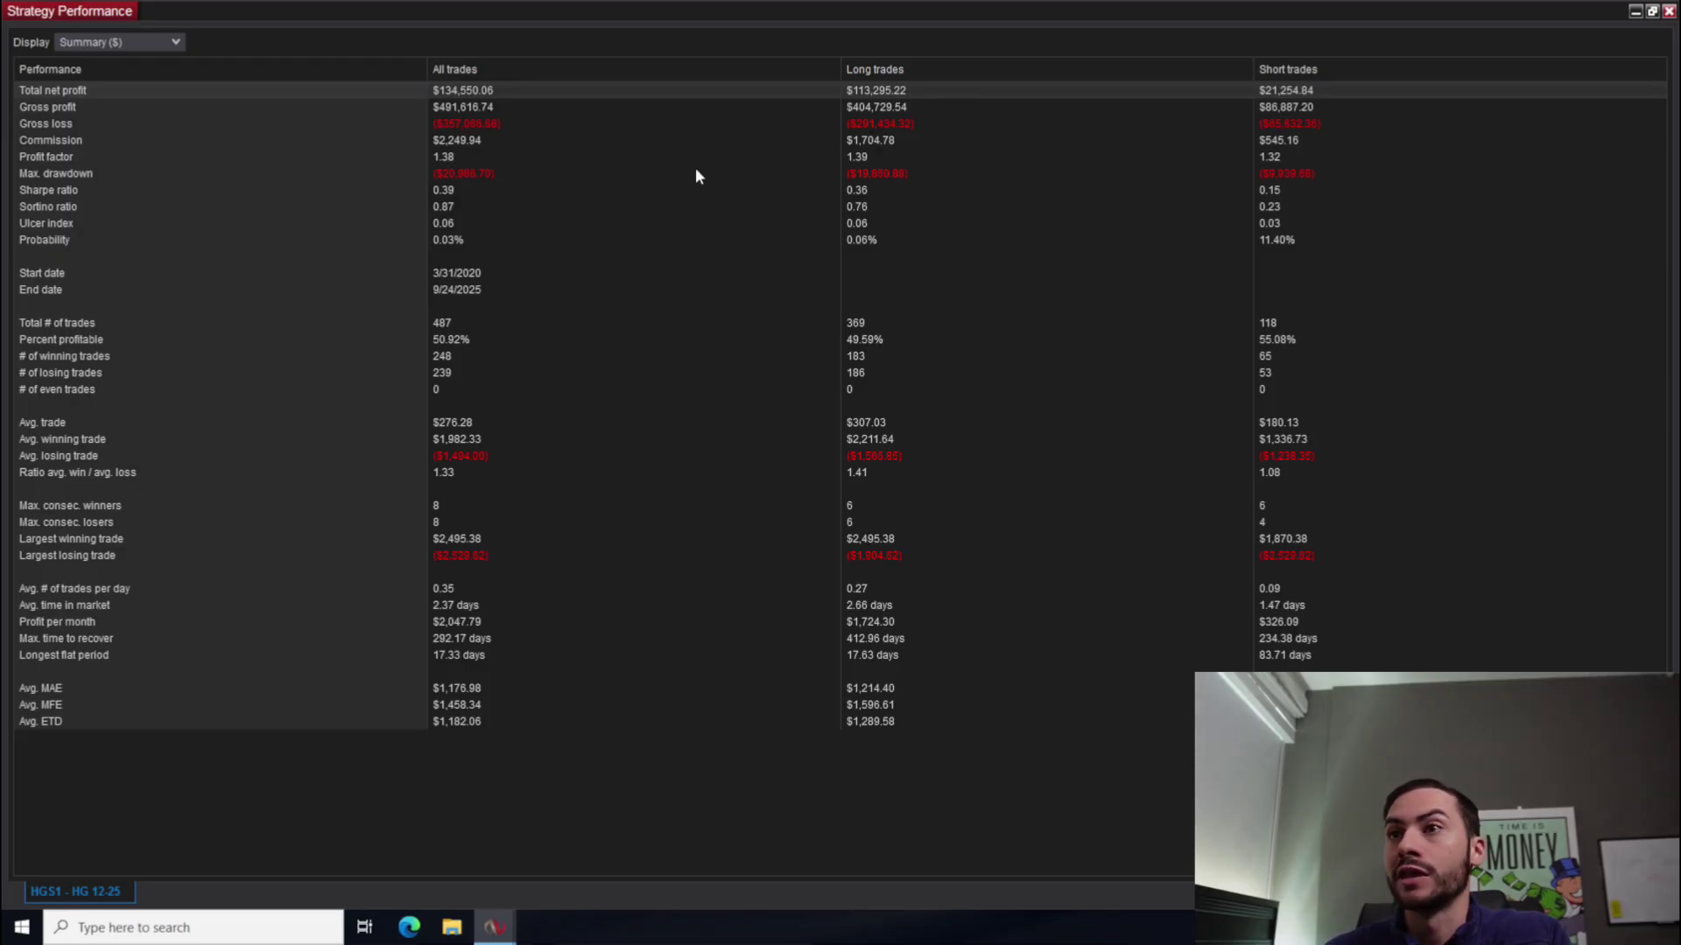
{"action": "left_click", "coordinate": [477, 339]}
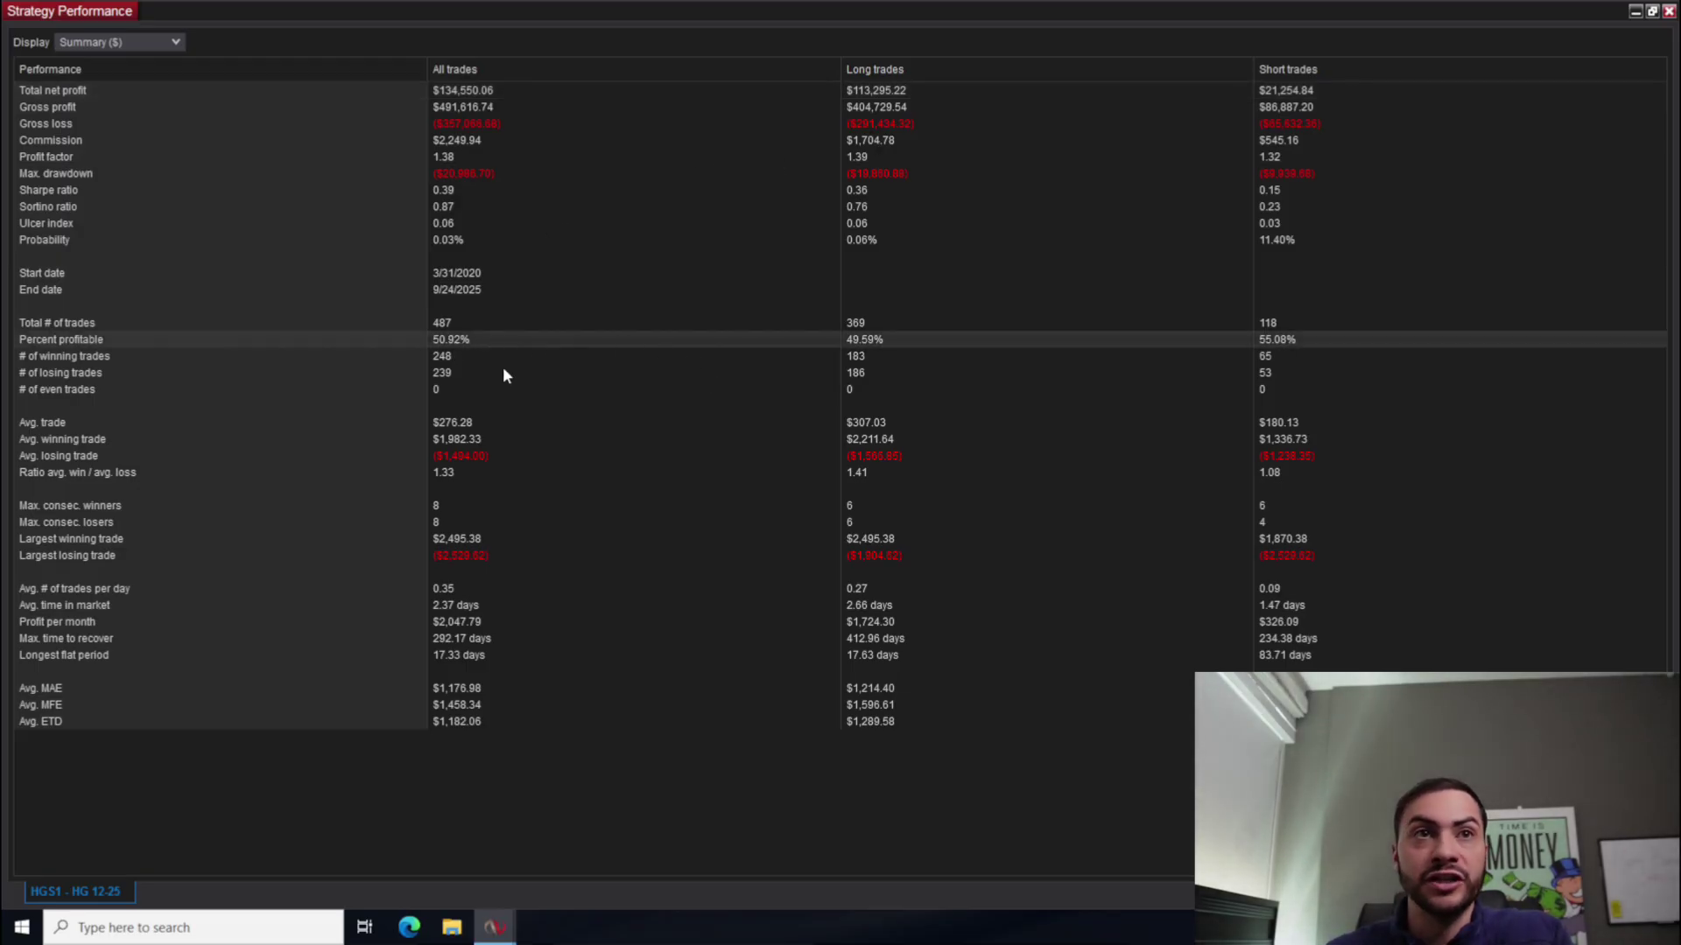
{"action": "left_click", "coordinate": [502, 425]}
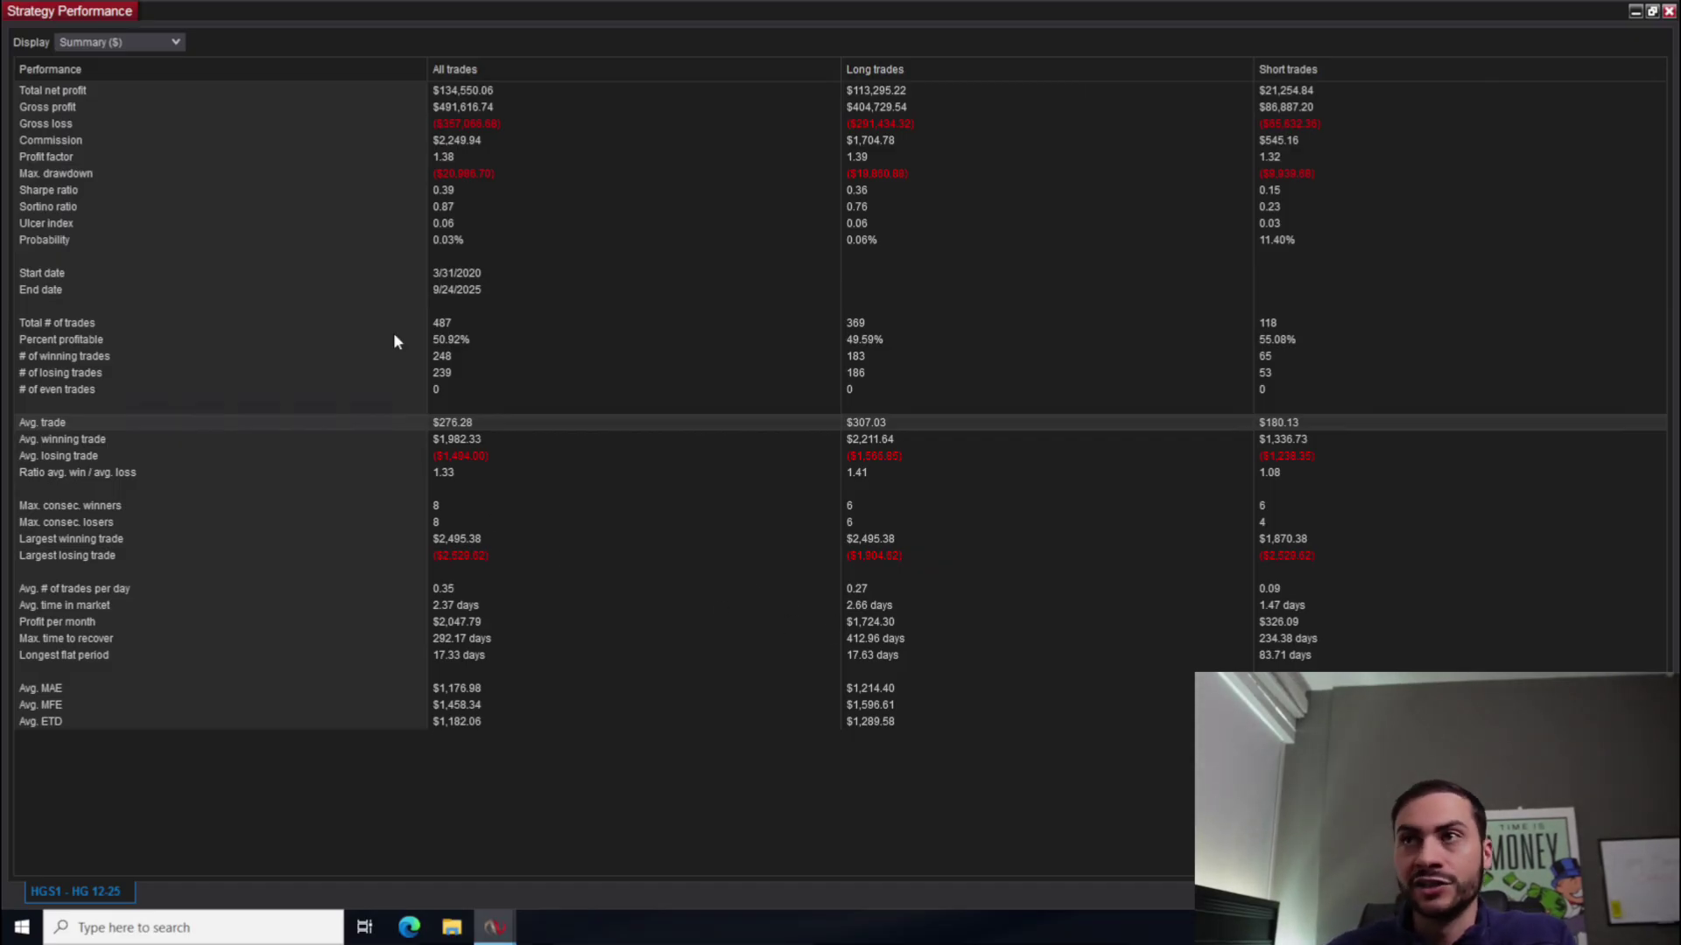
{"action": "left_click", "coordinate": [491, 145]}
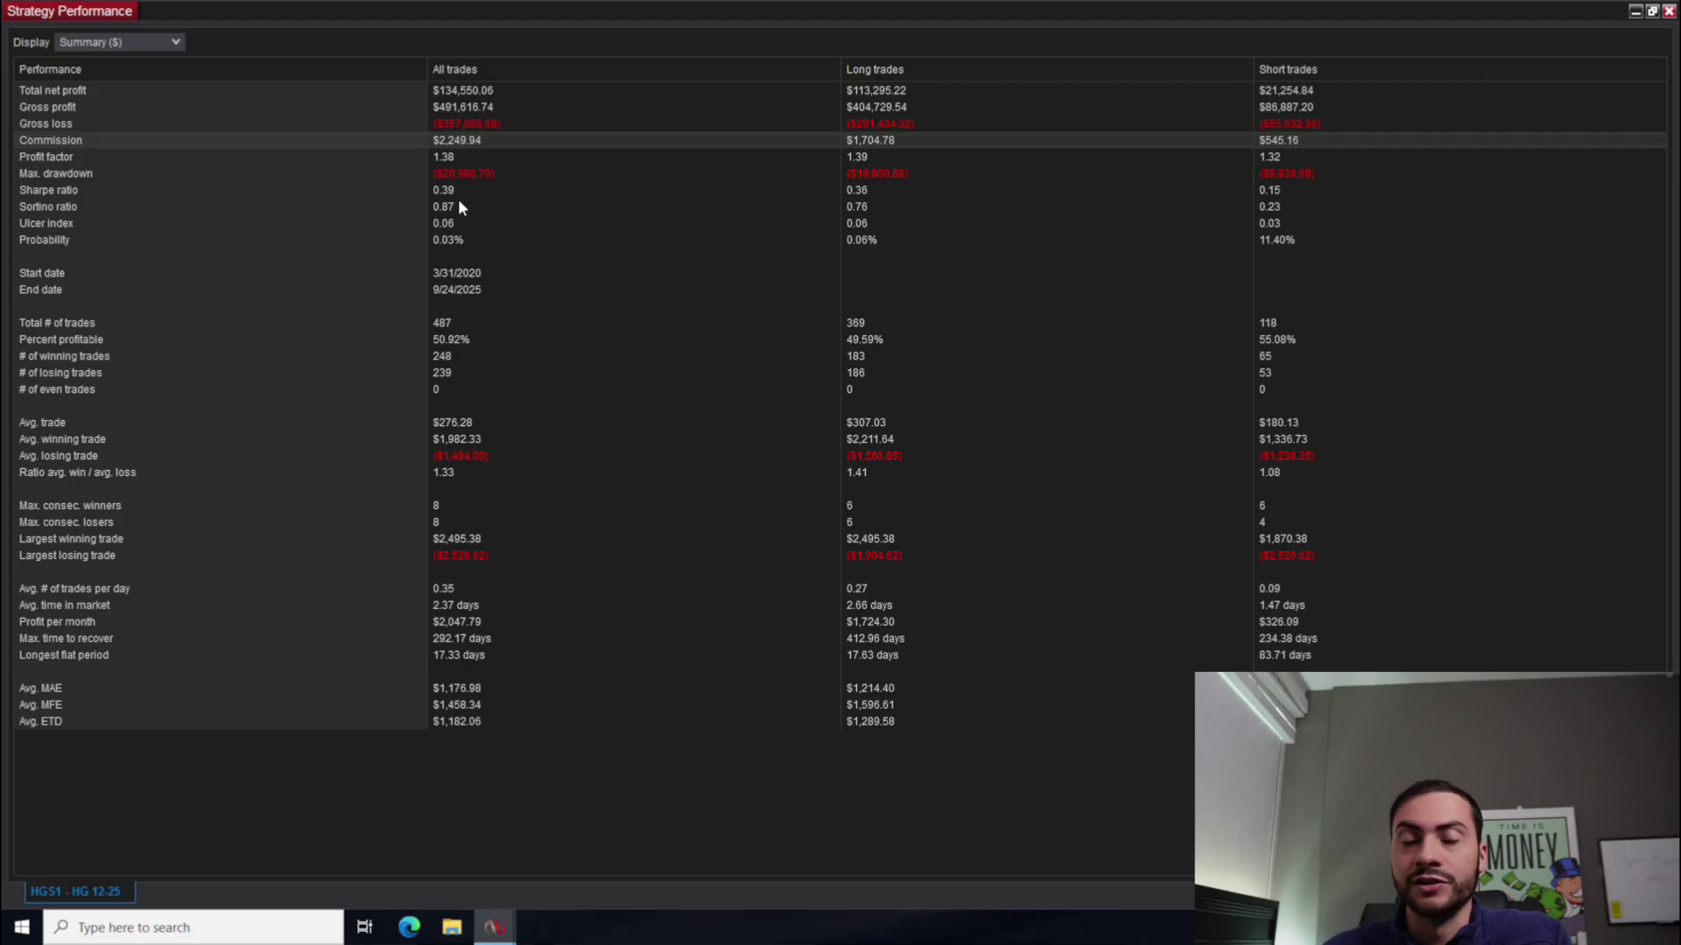
{"action": "left_click", "coordinate": [471, 90]}
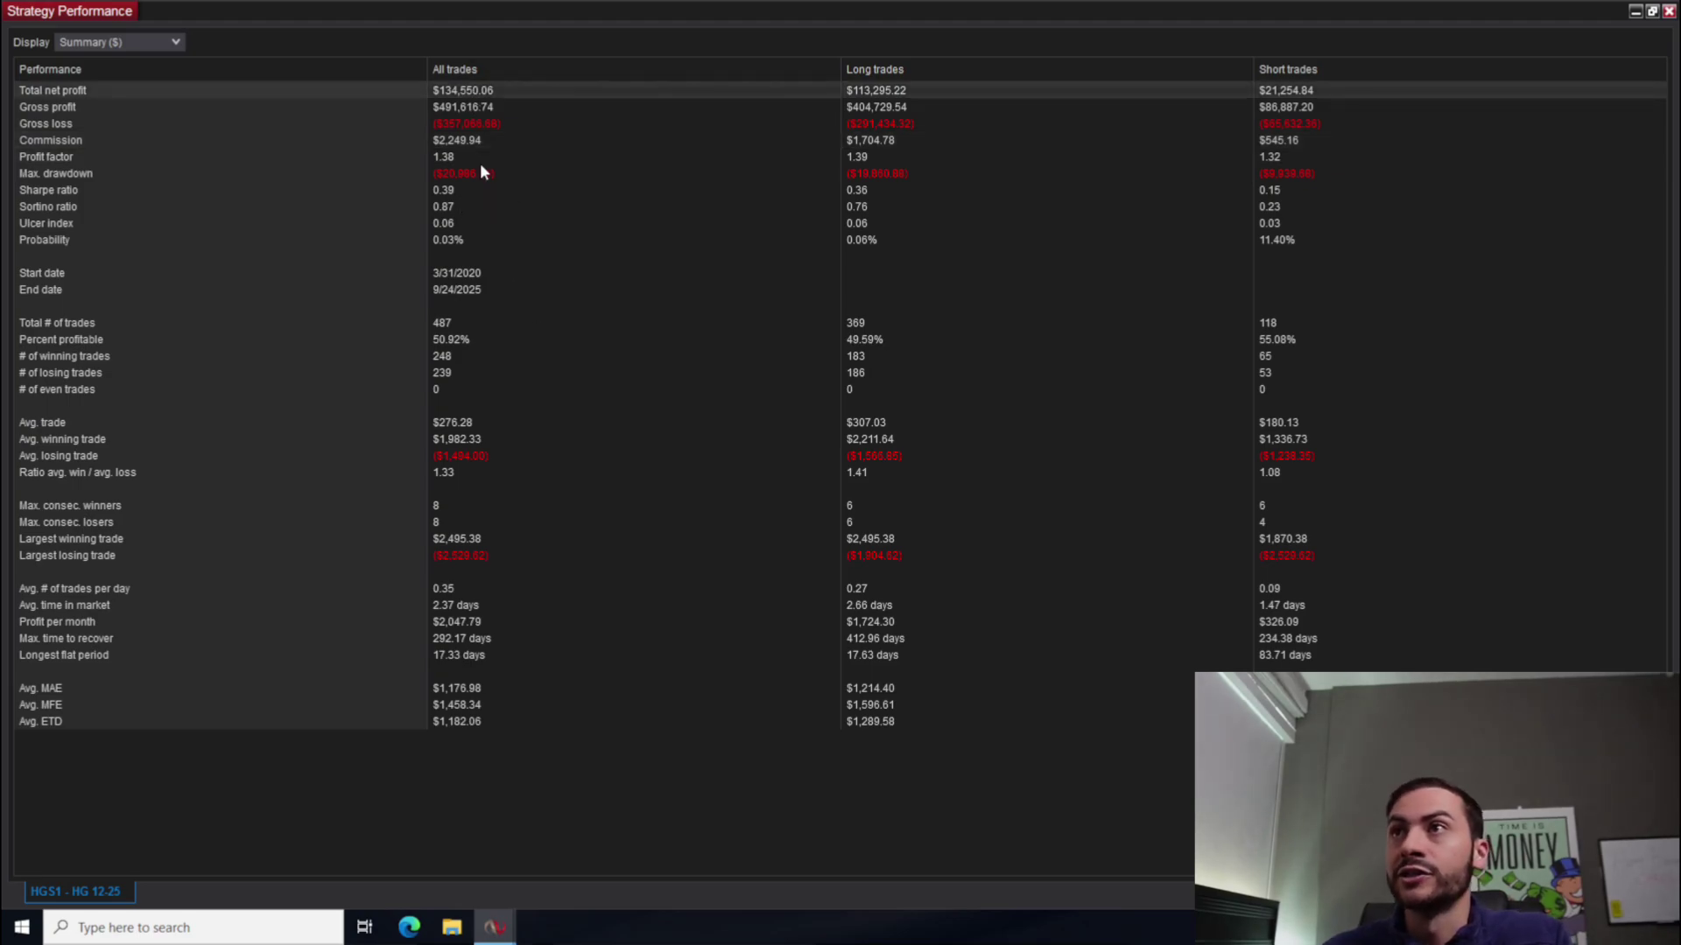
{"action": "left_click", "coordinate": [480, 159]}
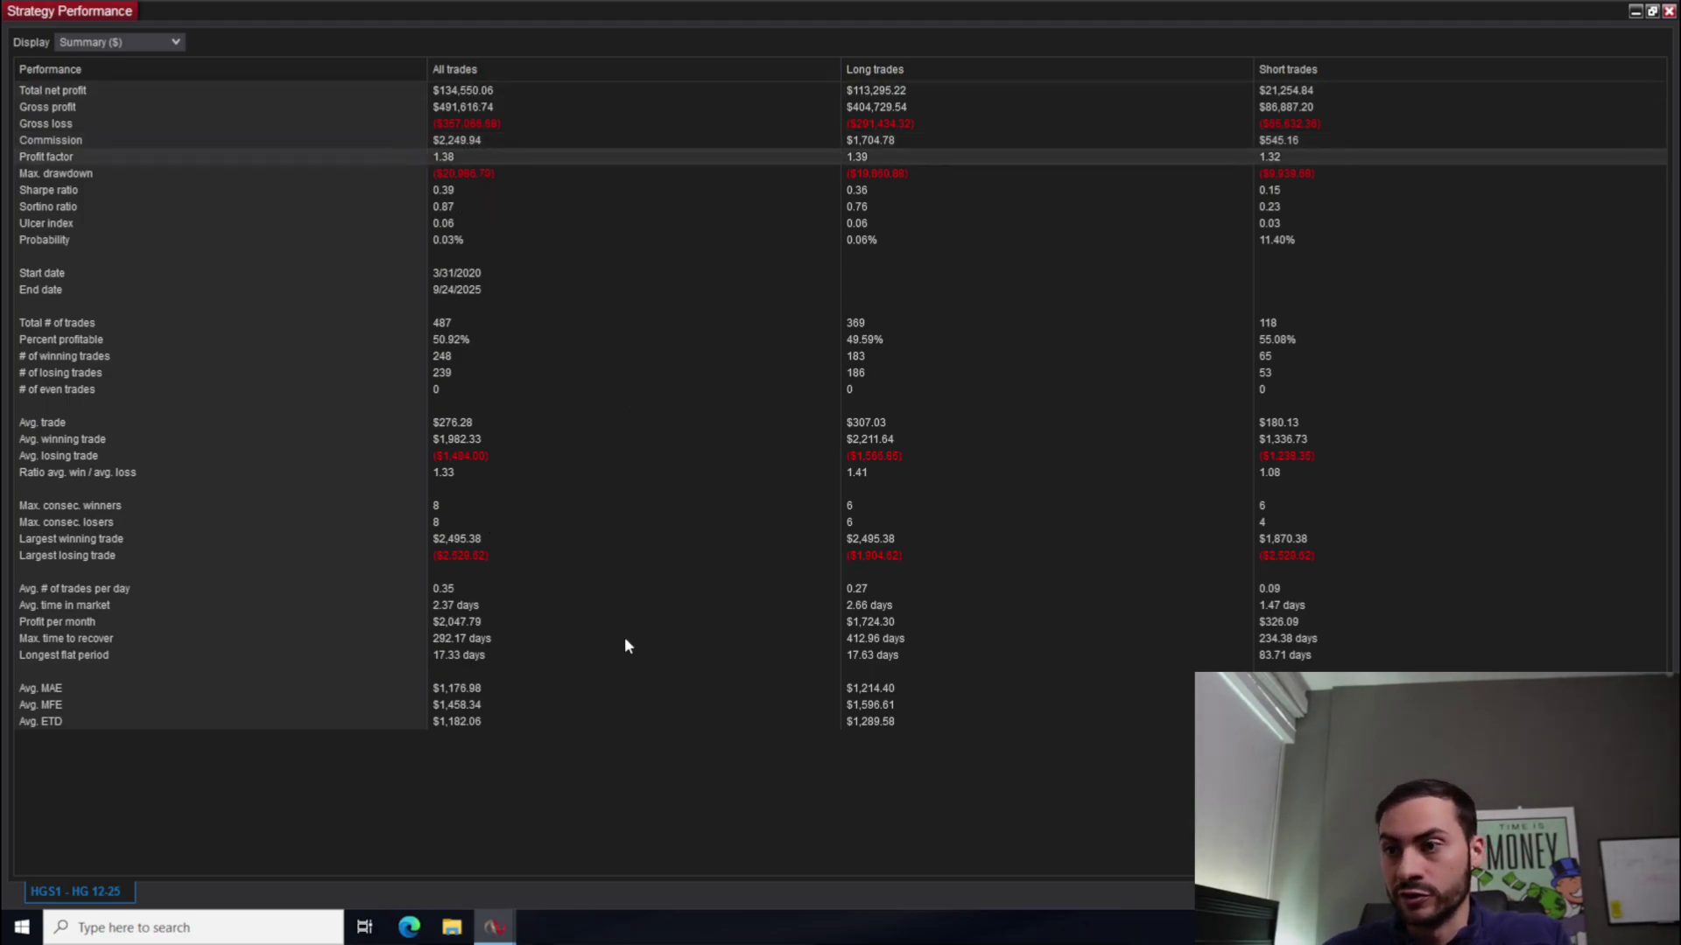
Display the strategy's trades, open a chart for trade 476, and move the chart window to uncover the profit columns.
{"action": "mouse_move", "coordinate": [491, 928]}
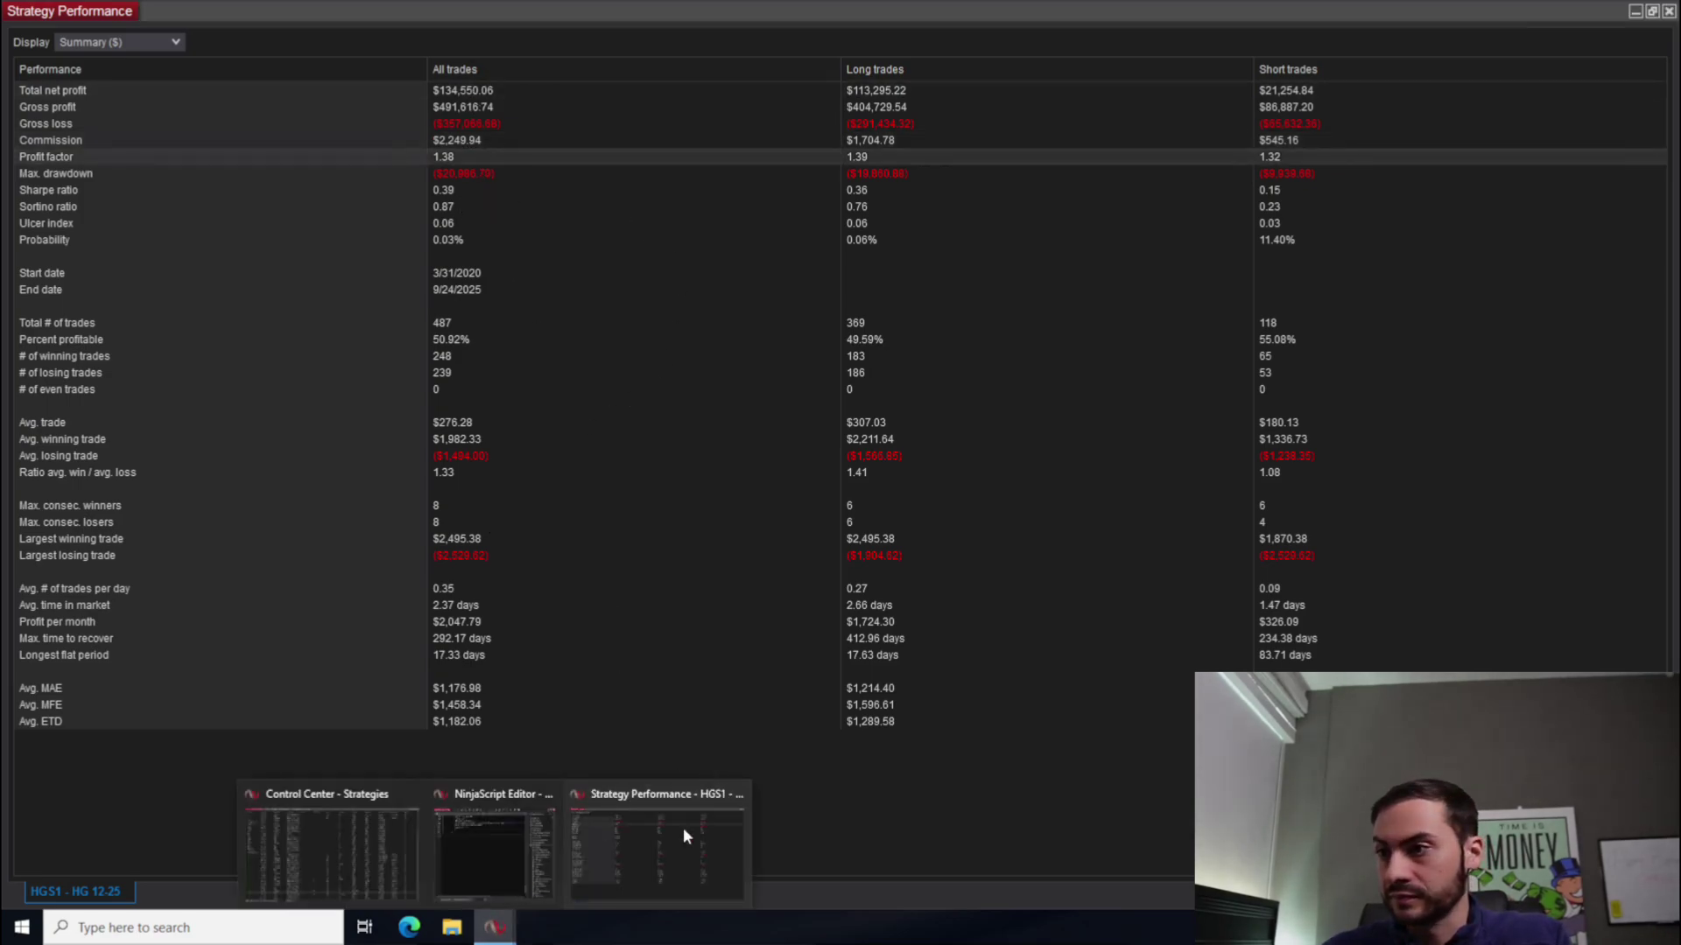
{"action": "left_click", "coordinate": [644, 864]}
{"action": "left_click", "coordinate": [156, 43]}
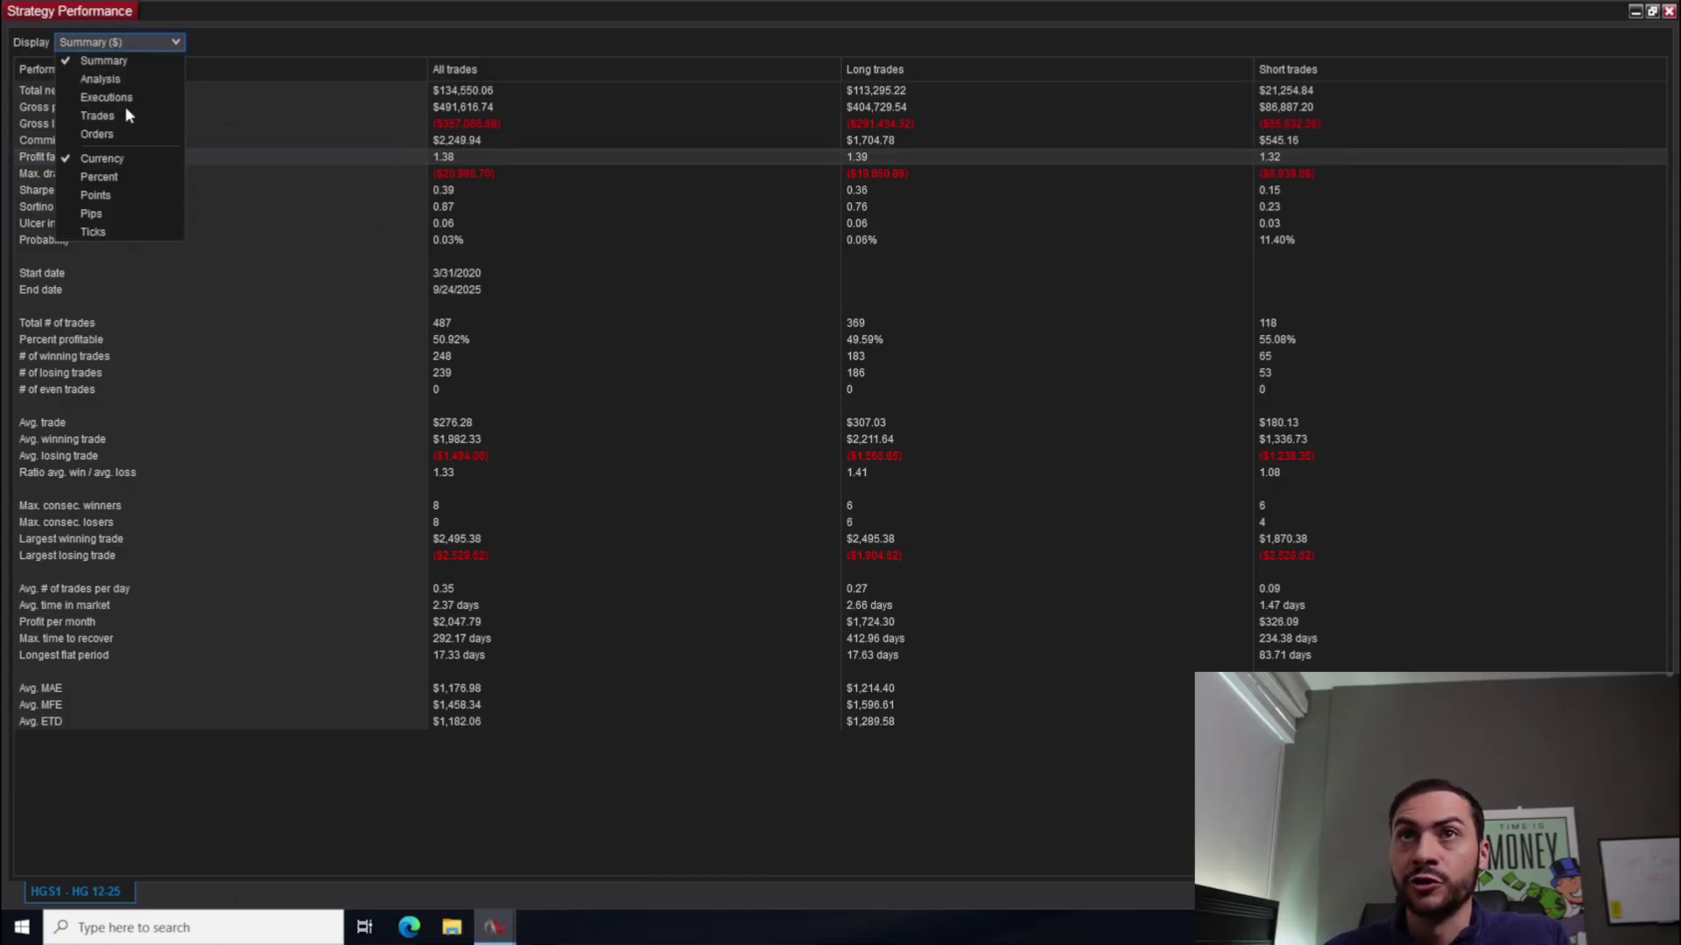
{"action": "left_click", "coordinate": [123, 111]}
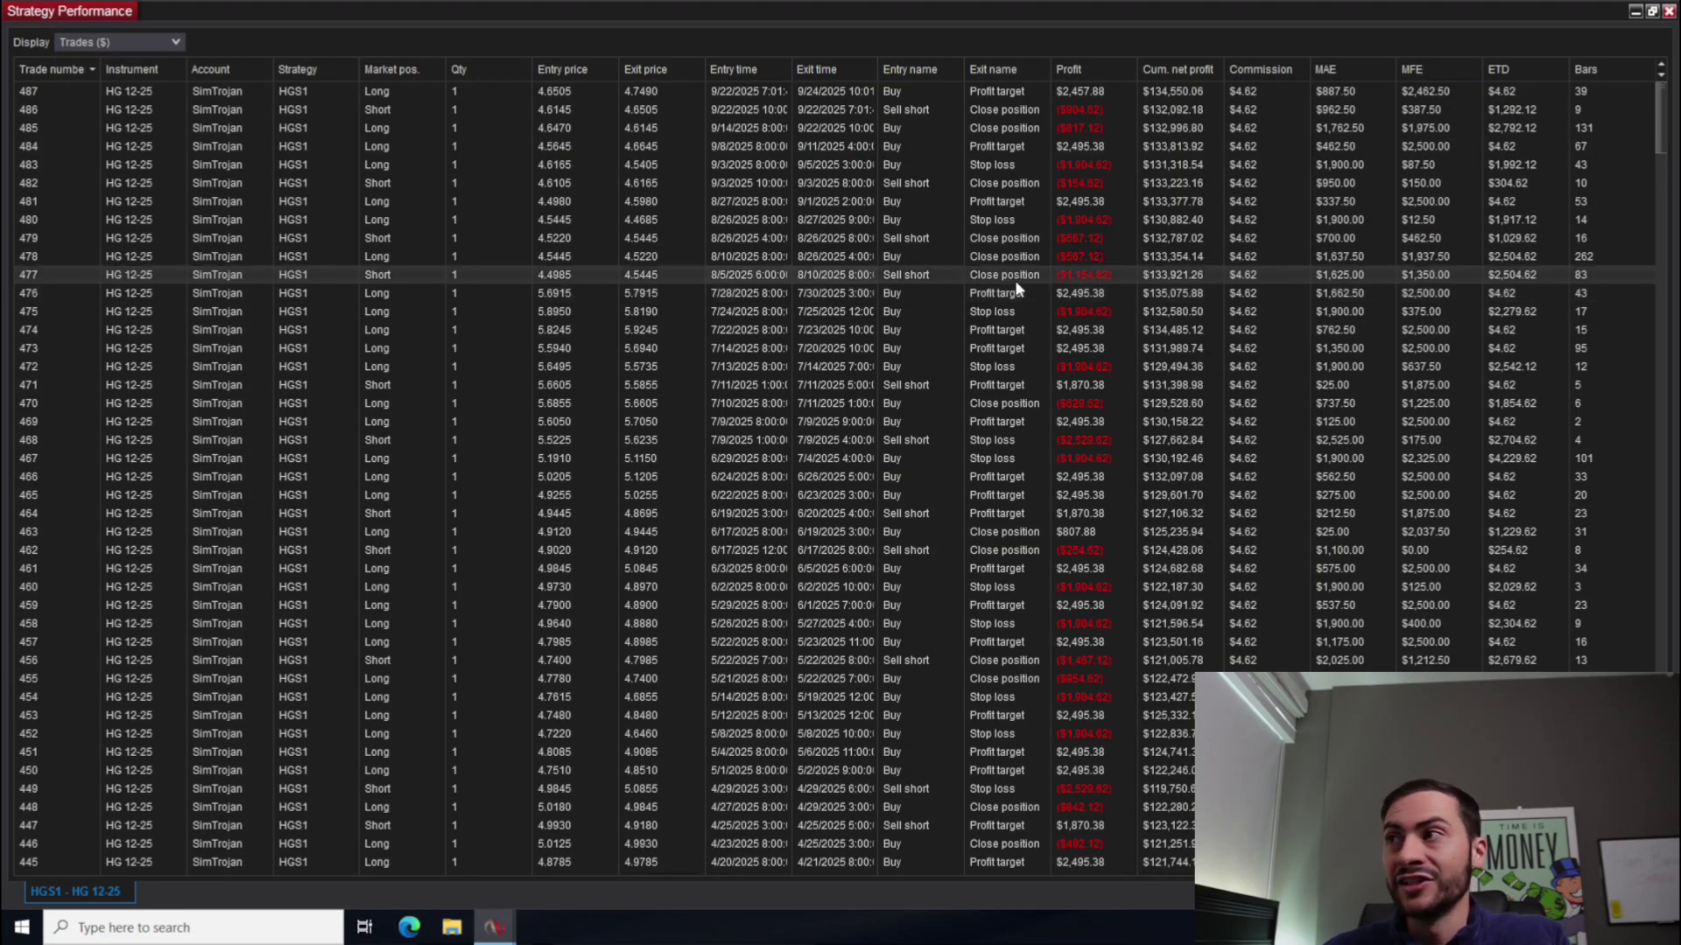
{"action": "right_click", "coordinate": [813, 302]}
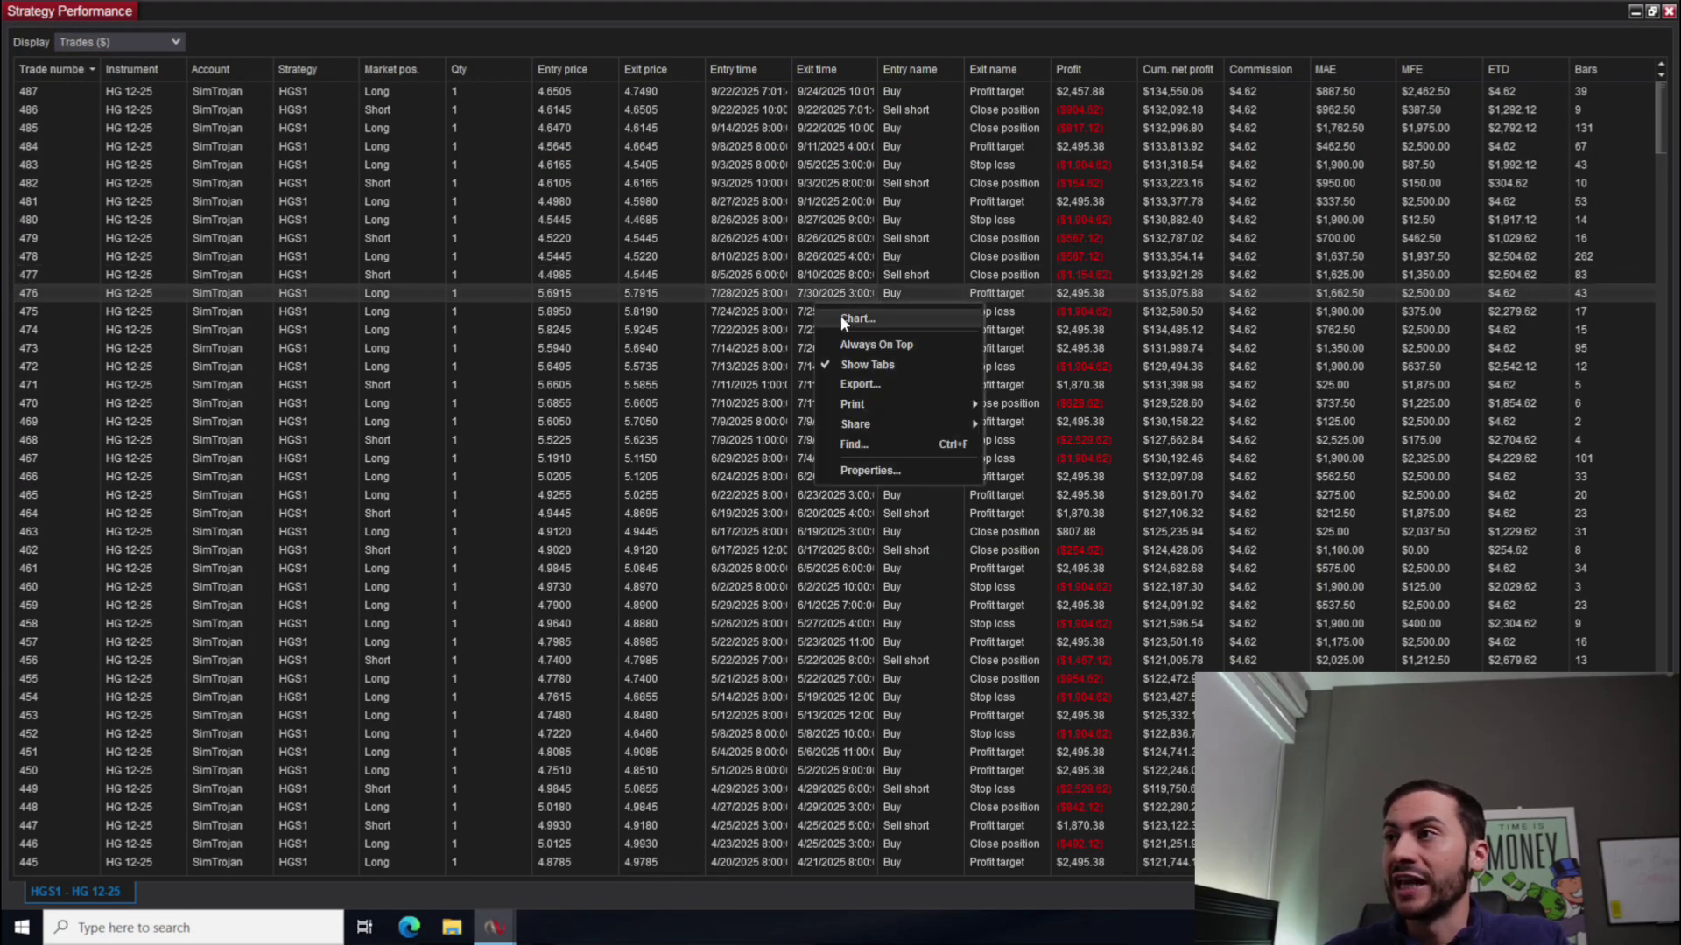
{"action": "left_click", "coordinate": [841, 315]}
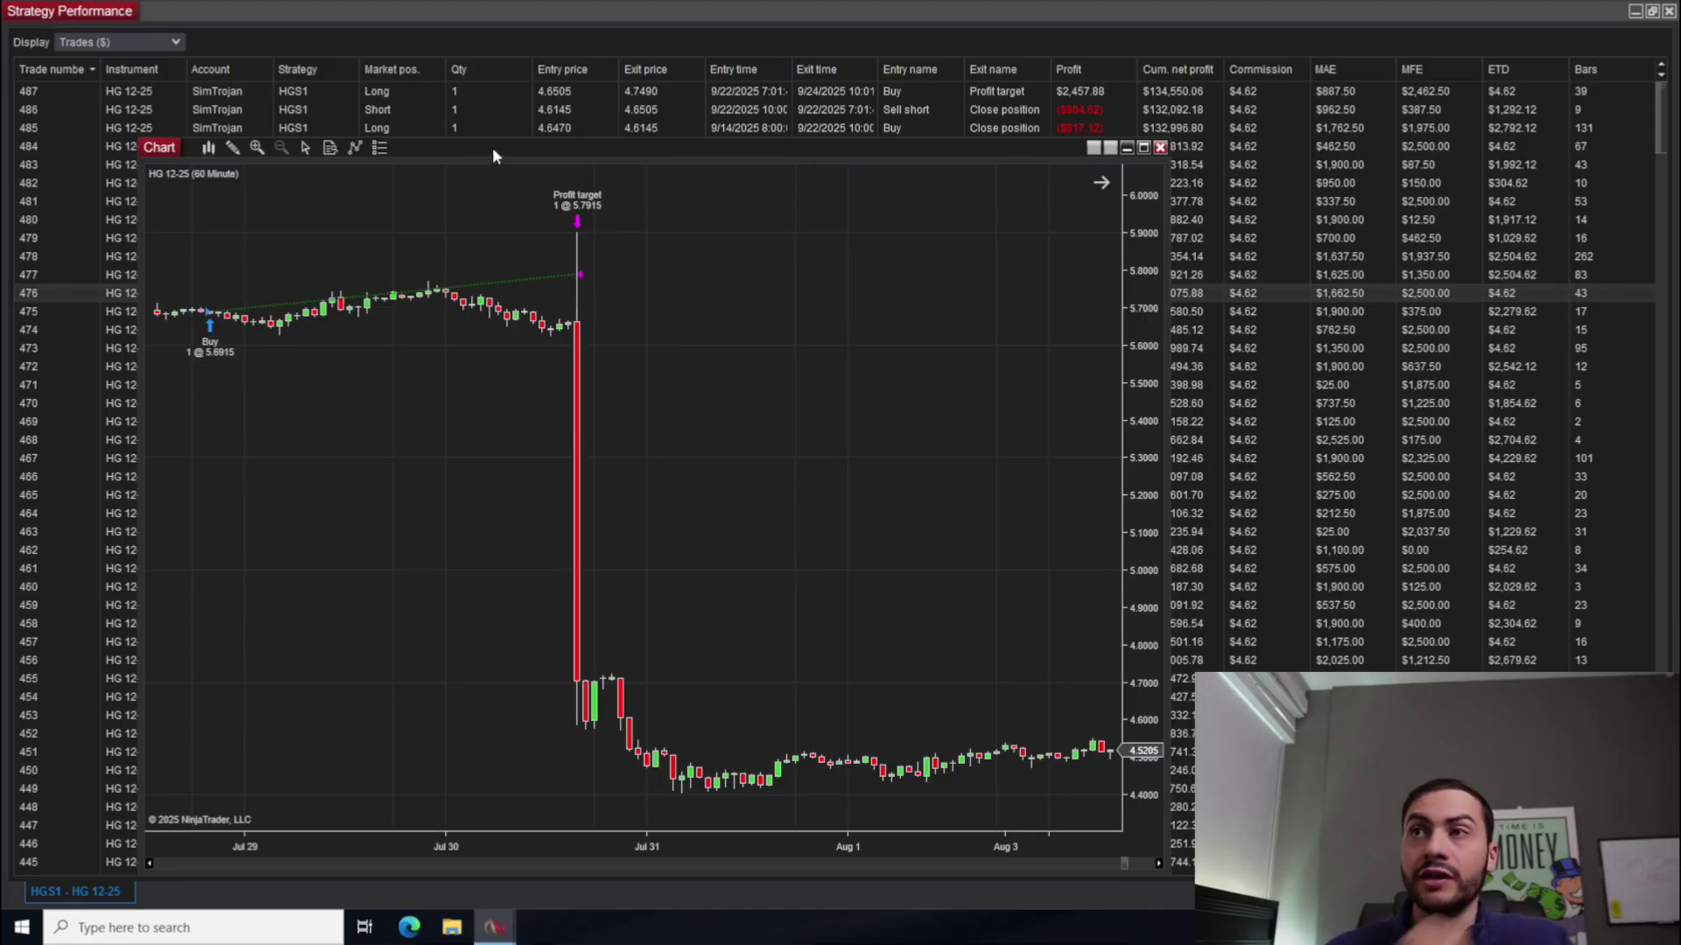
{"action": "left_click_drag", "start_coordinate": [492, 147], "coordinate": [372, 44]}
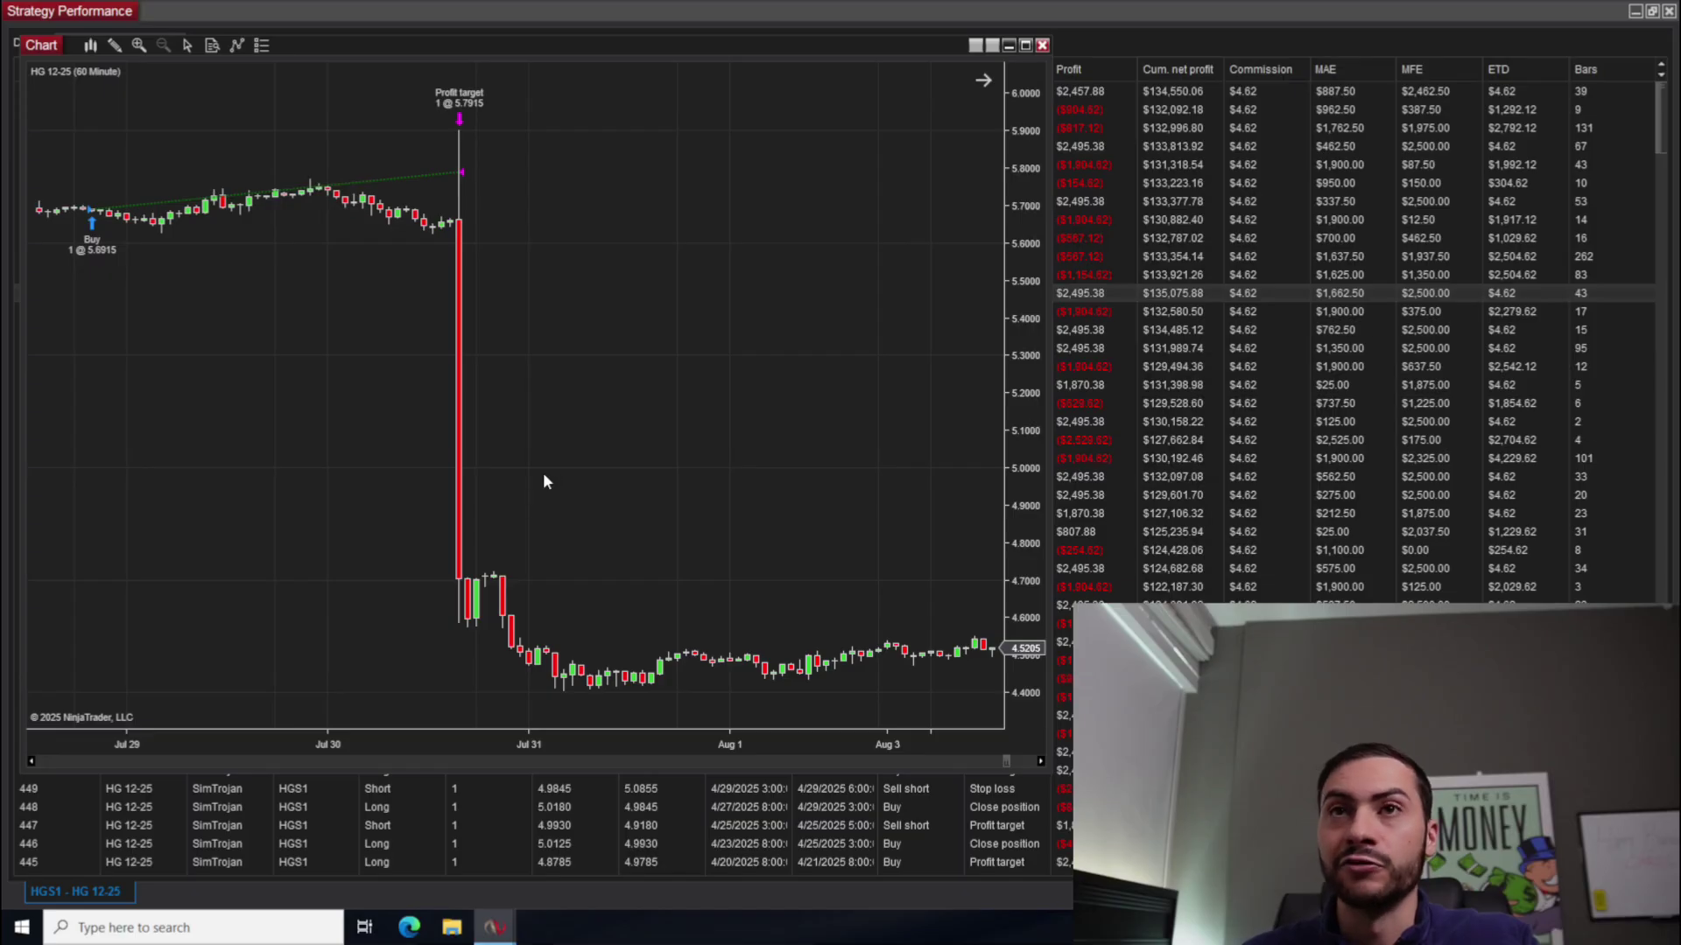
Bring the trade's buy entry and profit target exit into the chart view, and select the price bars.
{"action": "left_click_drag", "start_coordinate": [354, 733], "coordinate": [494, 314]}
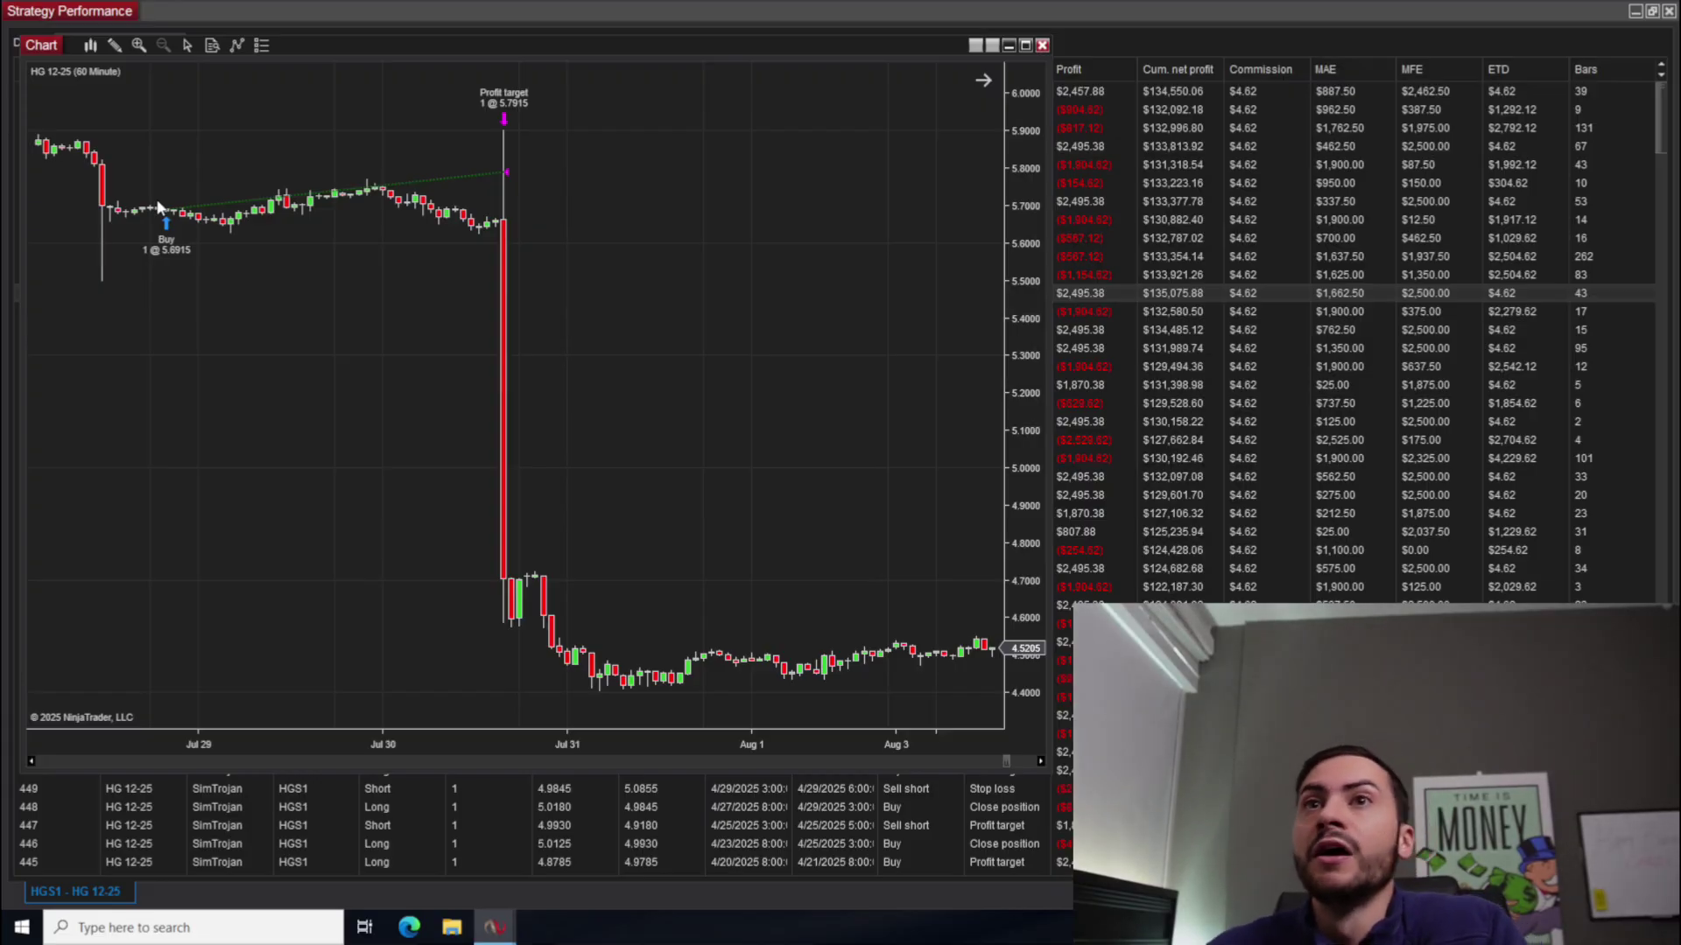
{"action": "left_click", "coordinate": [140, 53]}
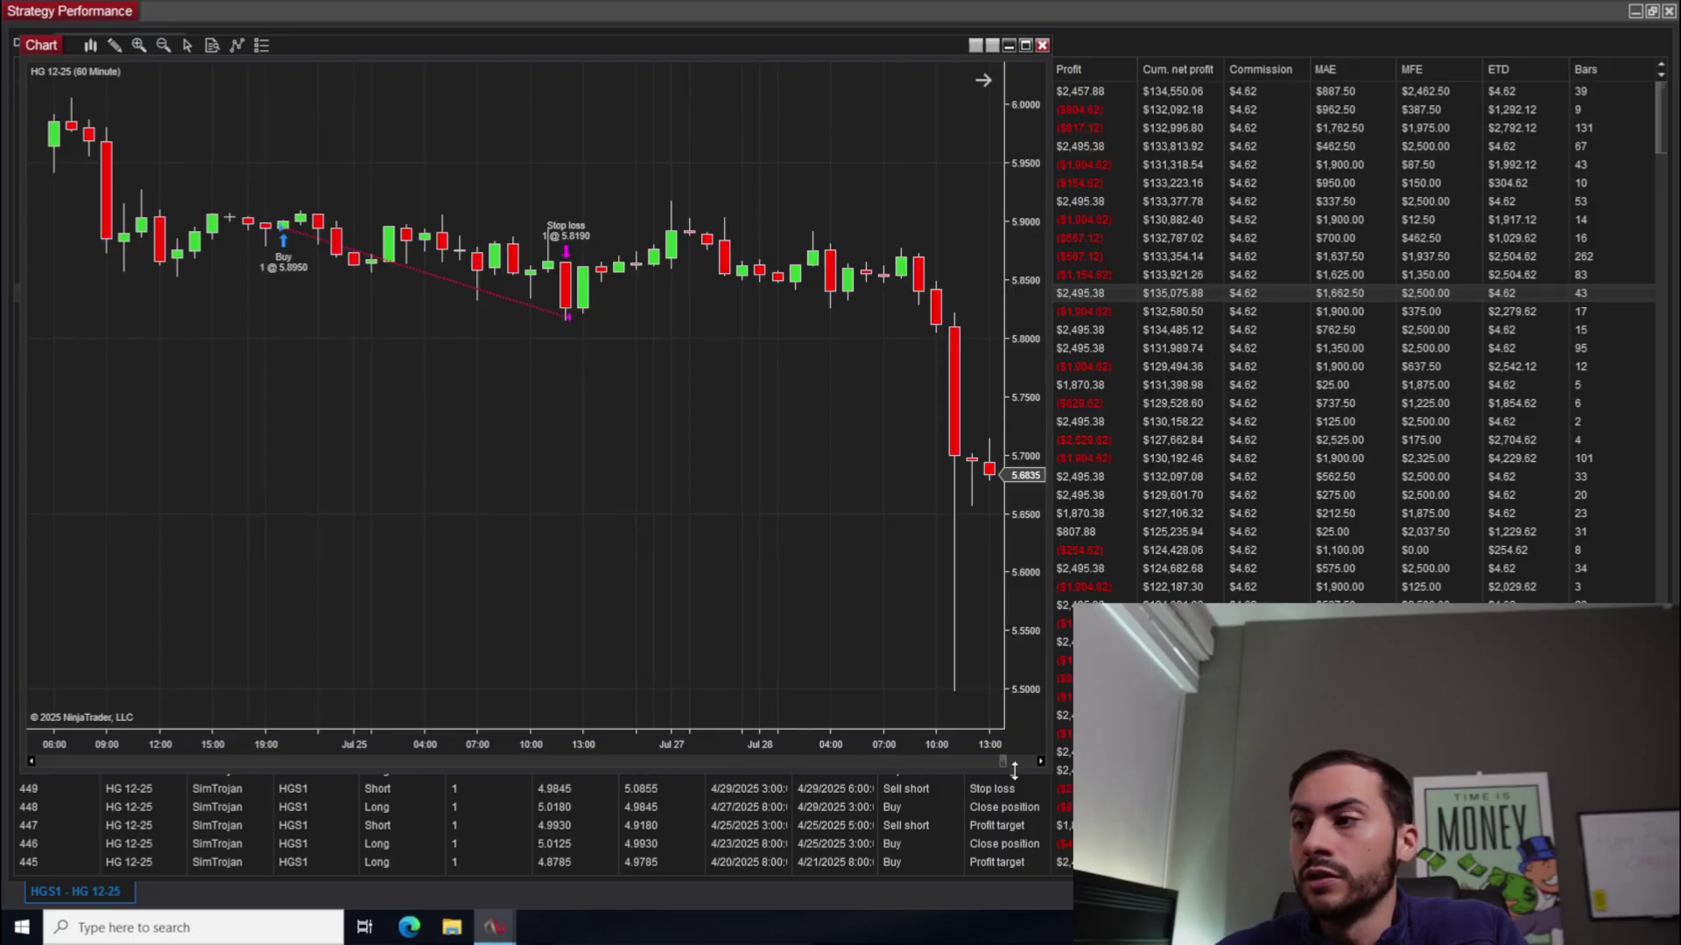
{"action": "left_click_drag", "start_coordinate": [1000, 759], "coordinate": [1004, 764]}
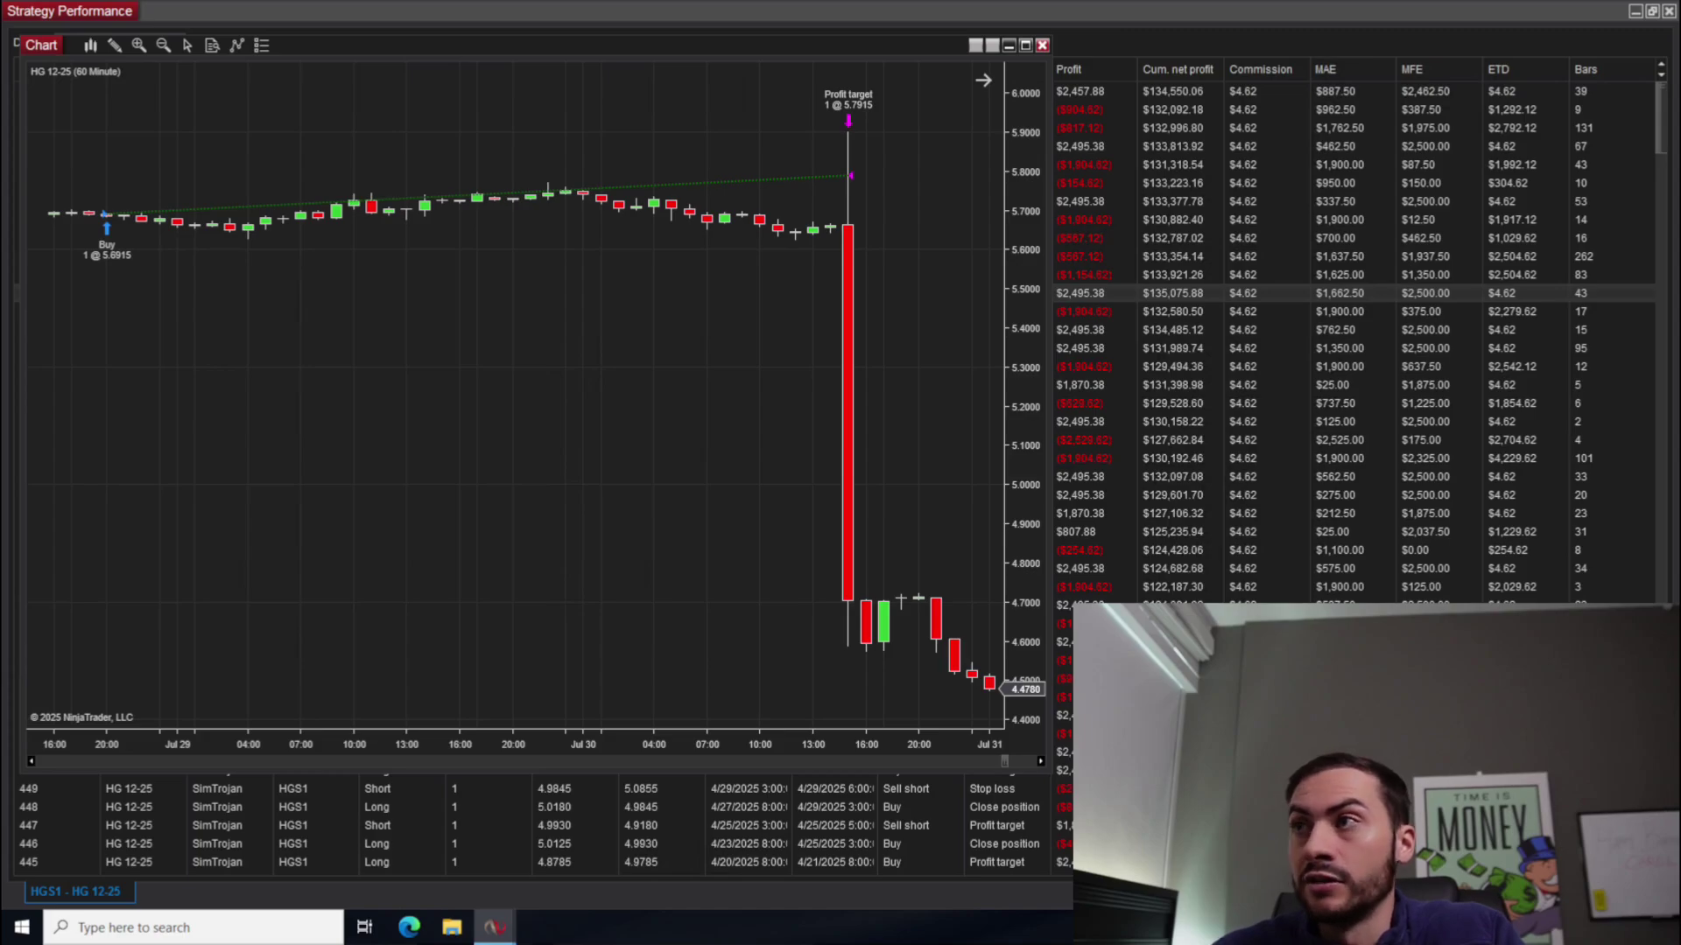
{"action": "left_click", "coordinate": [114, 45]}
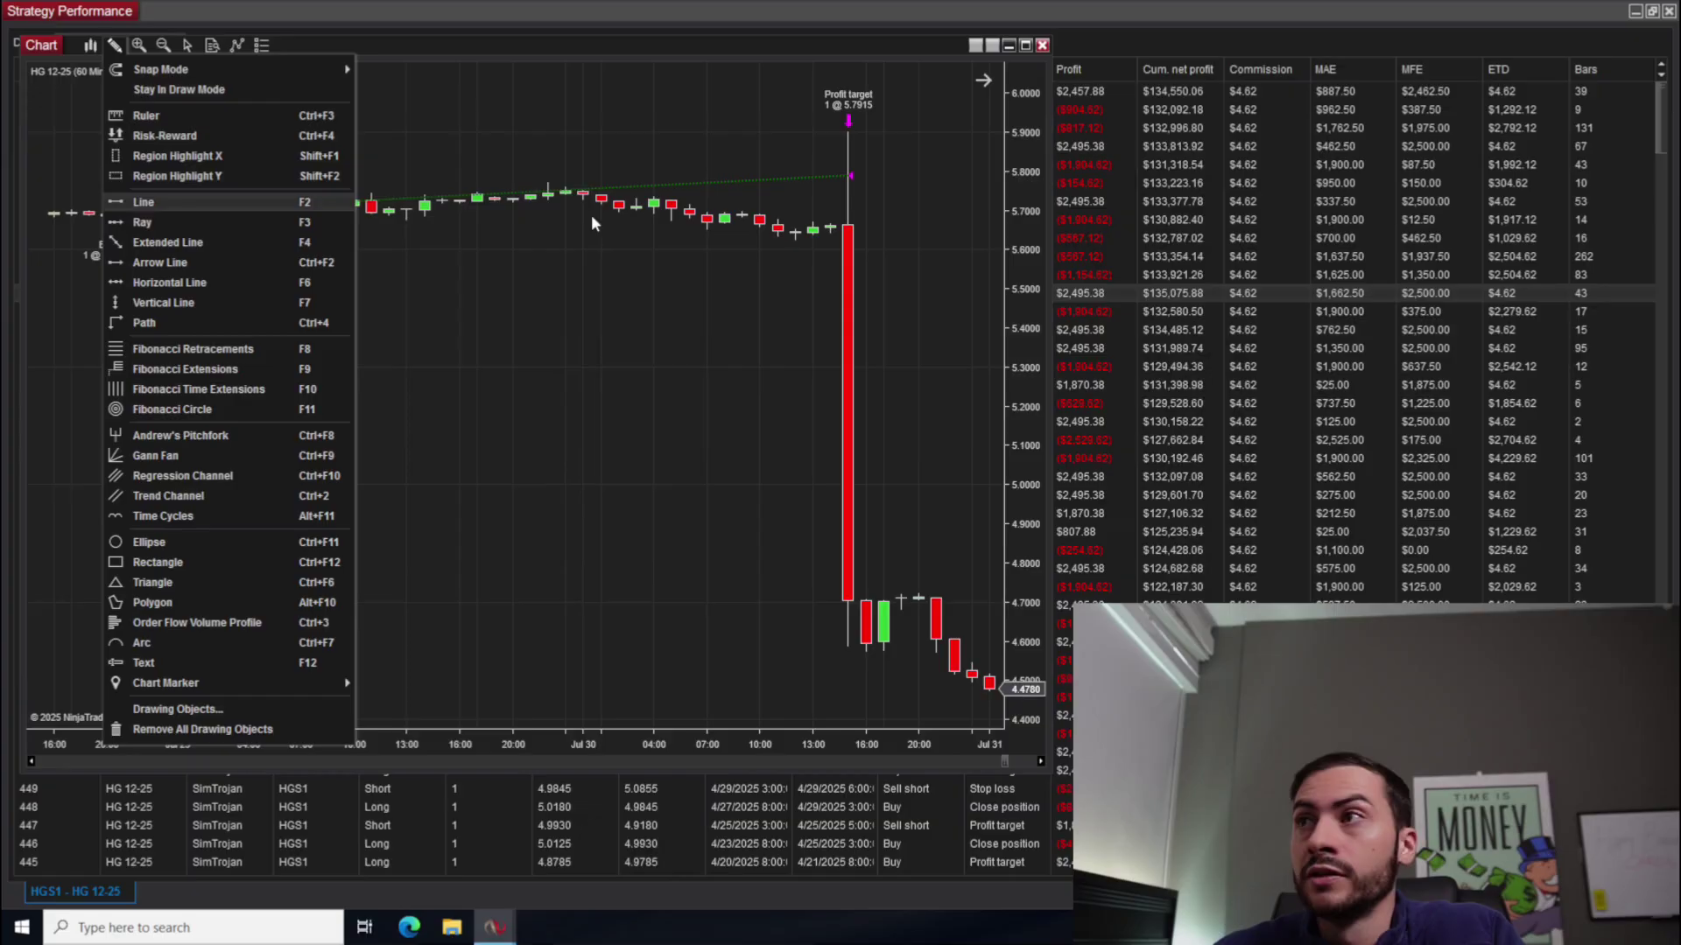
{"action": "left_click", "coordinate": [852, 228]}
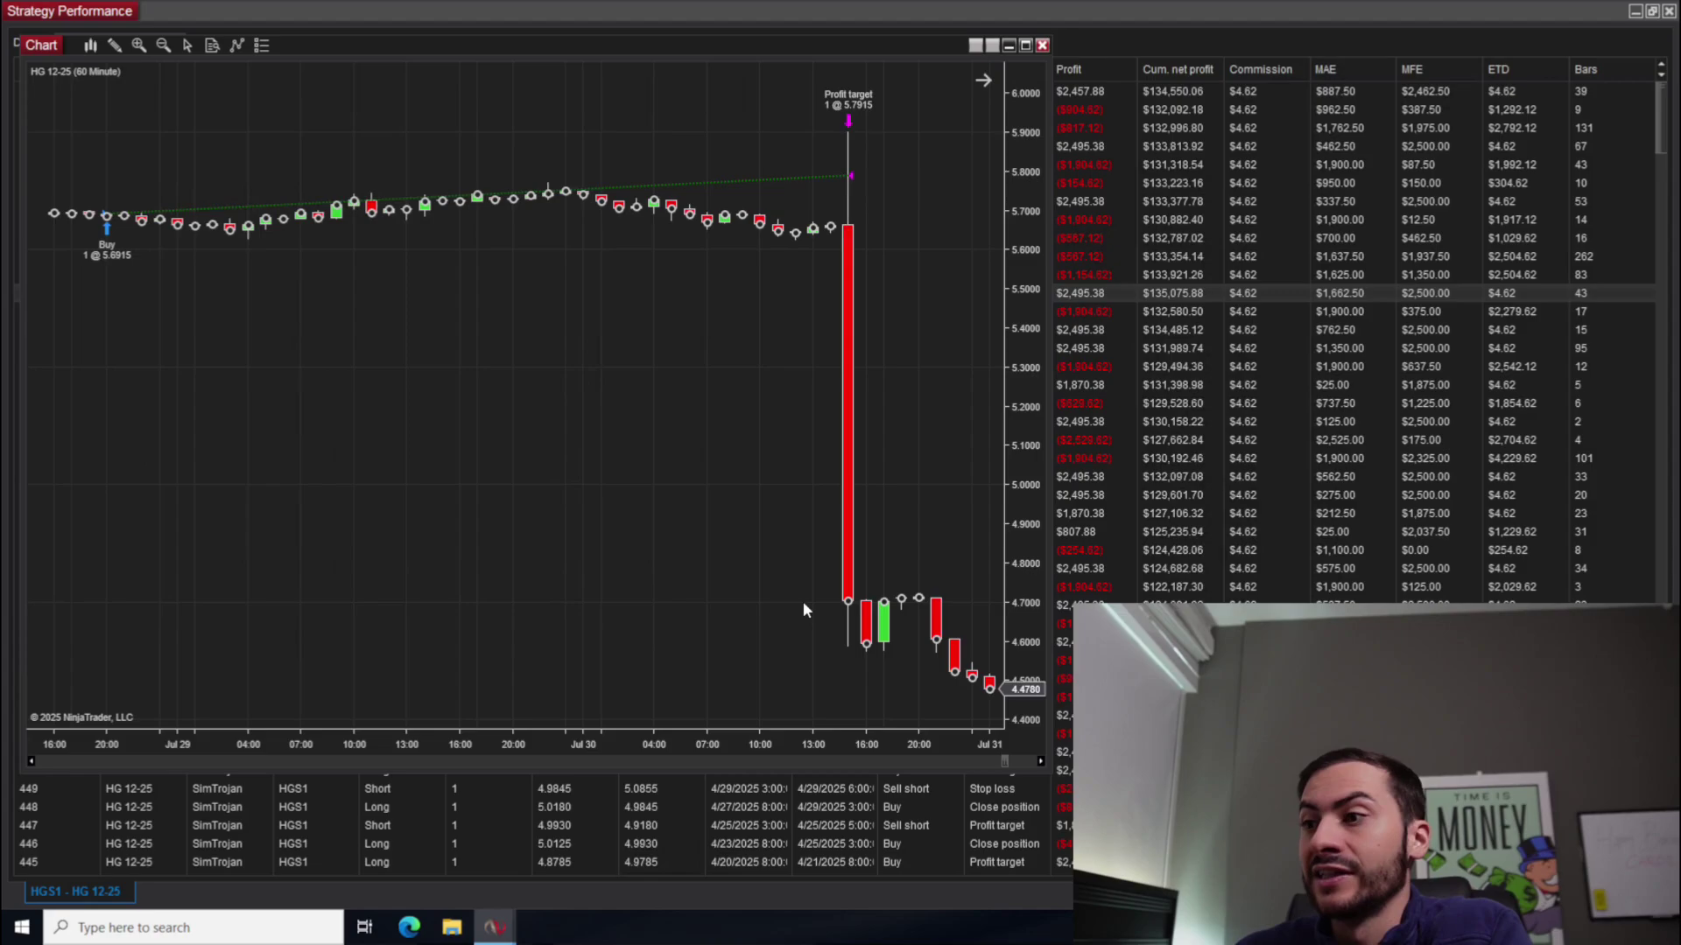
Examine the price bars on the HG 12-25 chart before, during and after the trade's profit target exit.
{"action": "scroll", "coordinate": [804, 610], "scroll_direction": "down", "scroll_amount": 3}
{"action": "left_click_drag", "start_coordinate": [797, 522], "coordinate": [537, 286]}
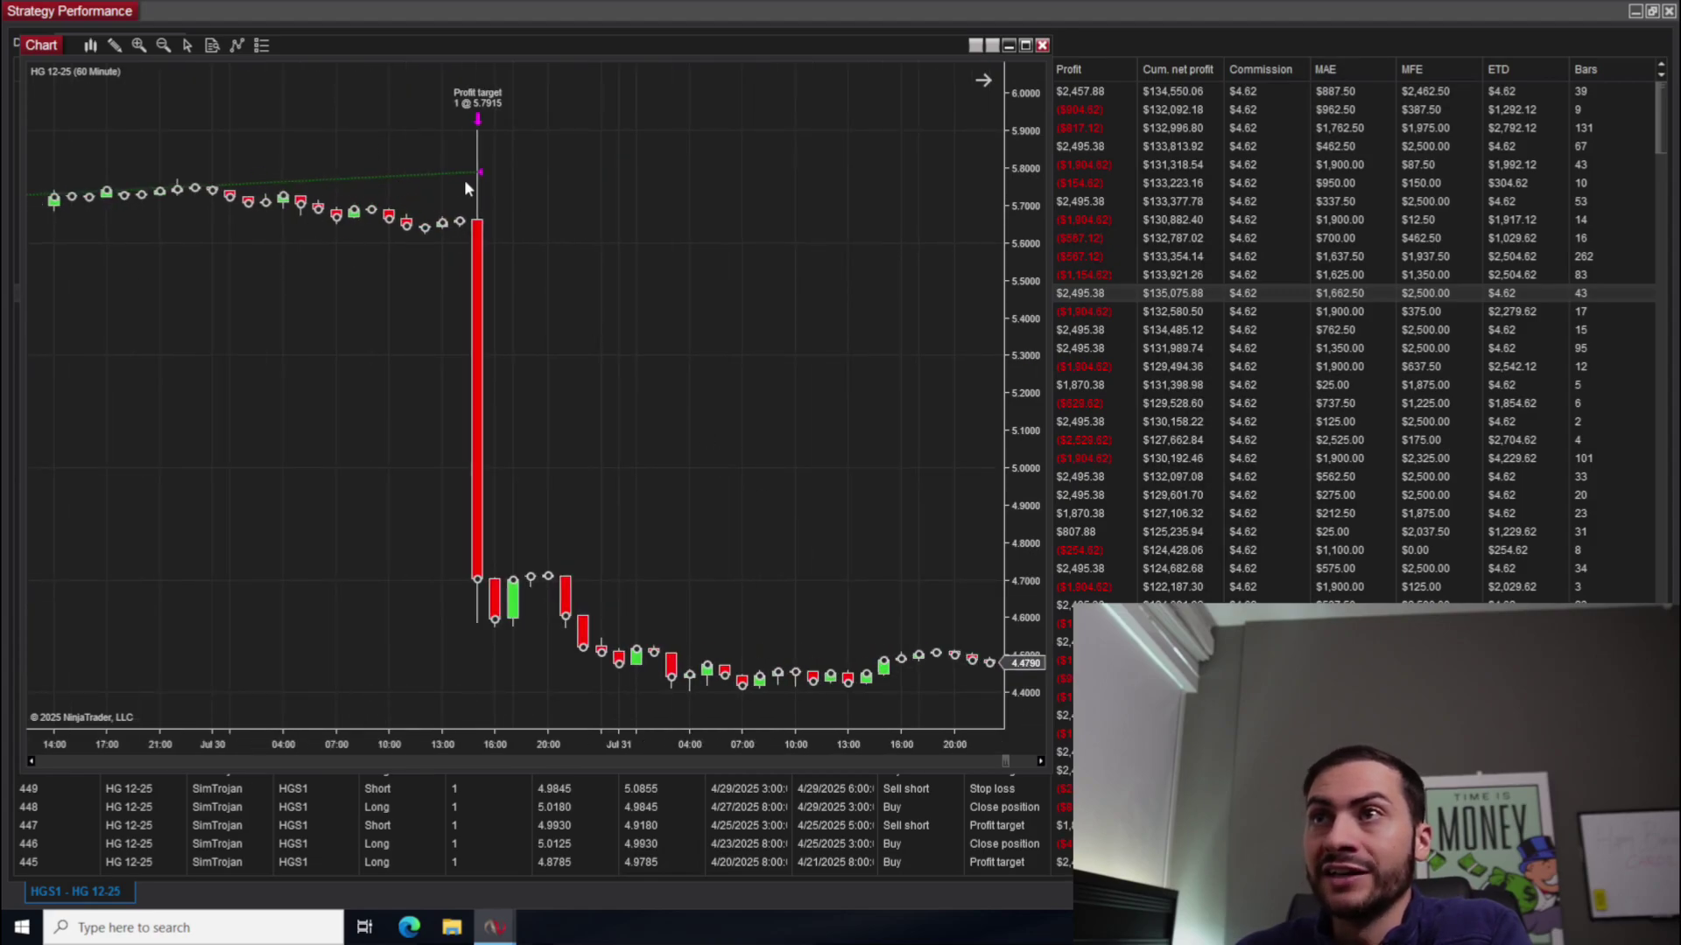
{"action": "scroll", "coordinate": [491, 109], "scroll_direction": "up", "scroll_amount": 3}
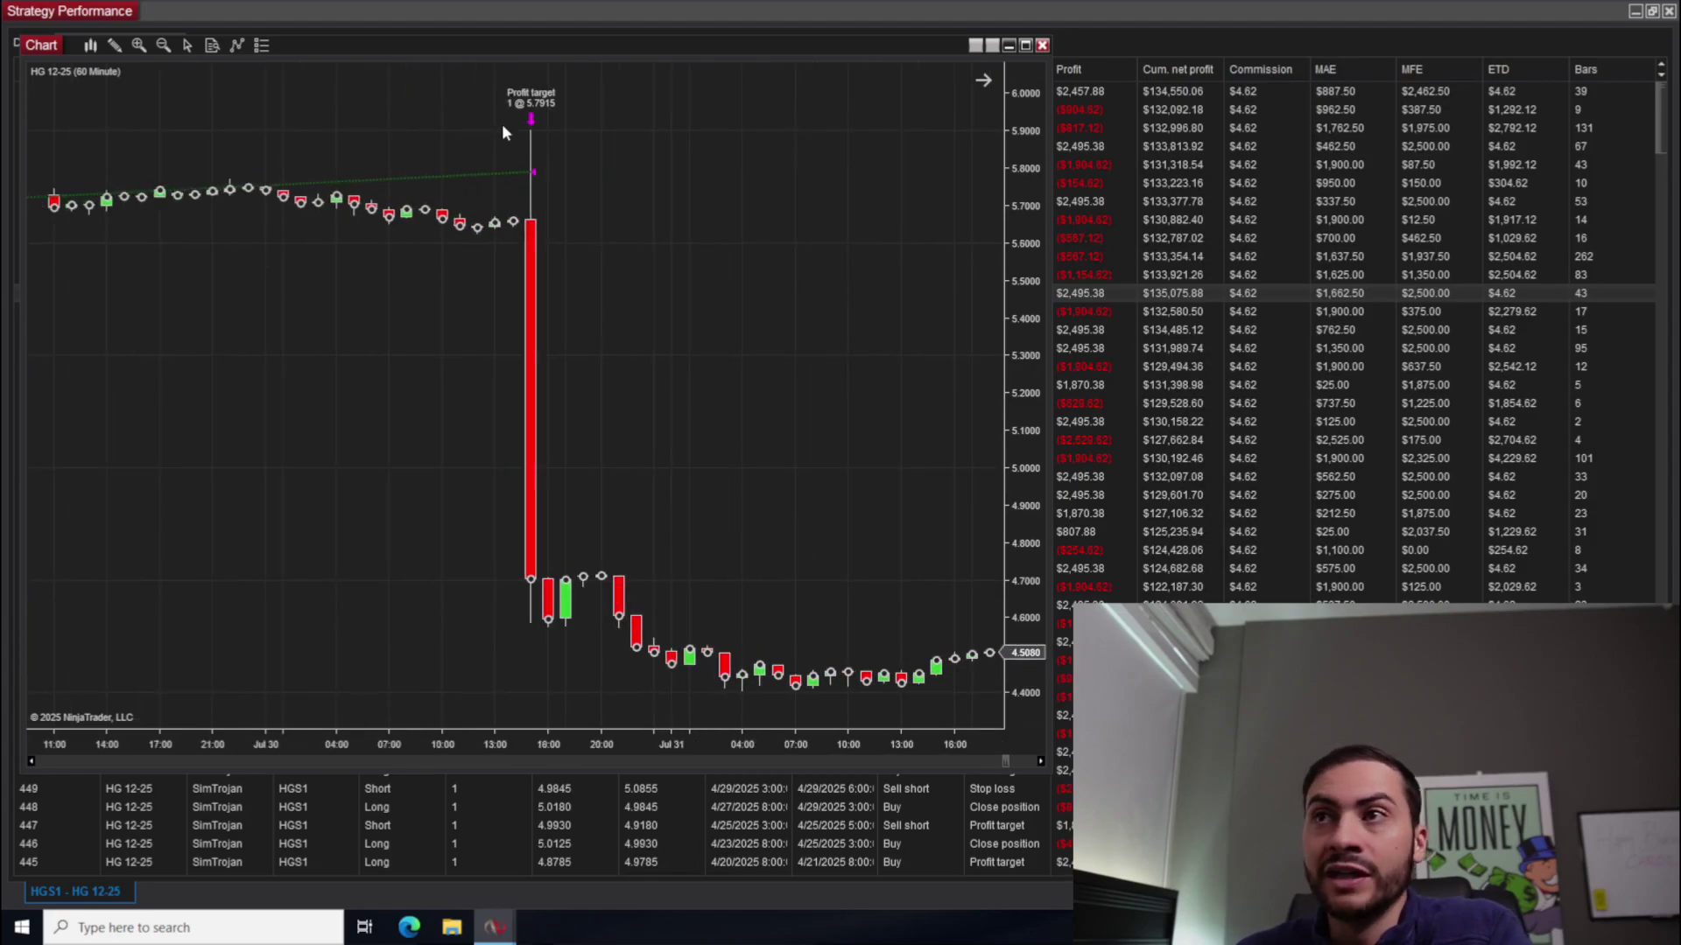
{"action": "scroll", "coordinate": [503, 124], "scroll_direction": "up", "scroll_amount": 3}
{"action": "scroll", "coordinate": [503, 125], "scroll_direction": "up", "scroll_amount": 3}
{"action": "scroll", "coordinate": [503, 126], "scroll_direction": "up", "scroll_amount": 3}
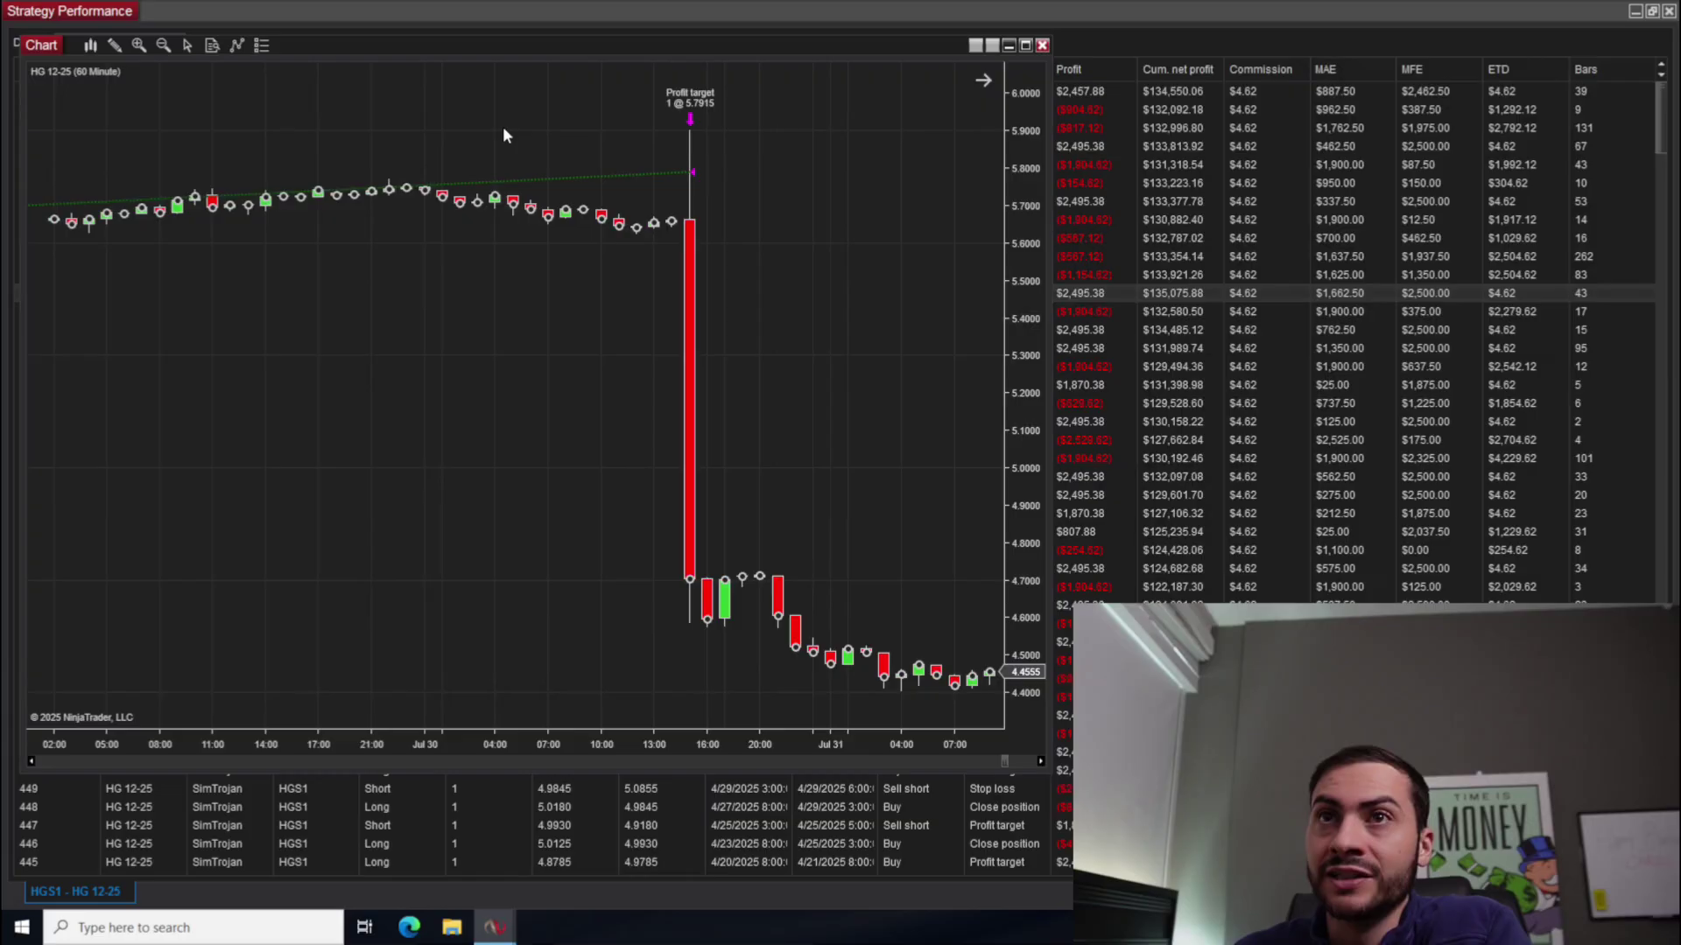
{"action": "scroll", "coordinate": [503, 126], "scroll_direction": "up", "scroll_amount": 5}
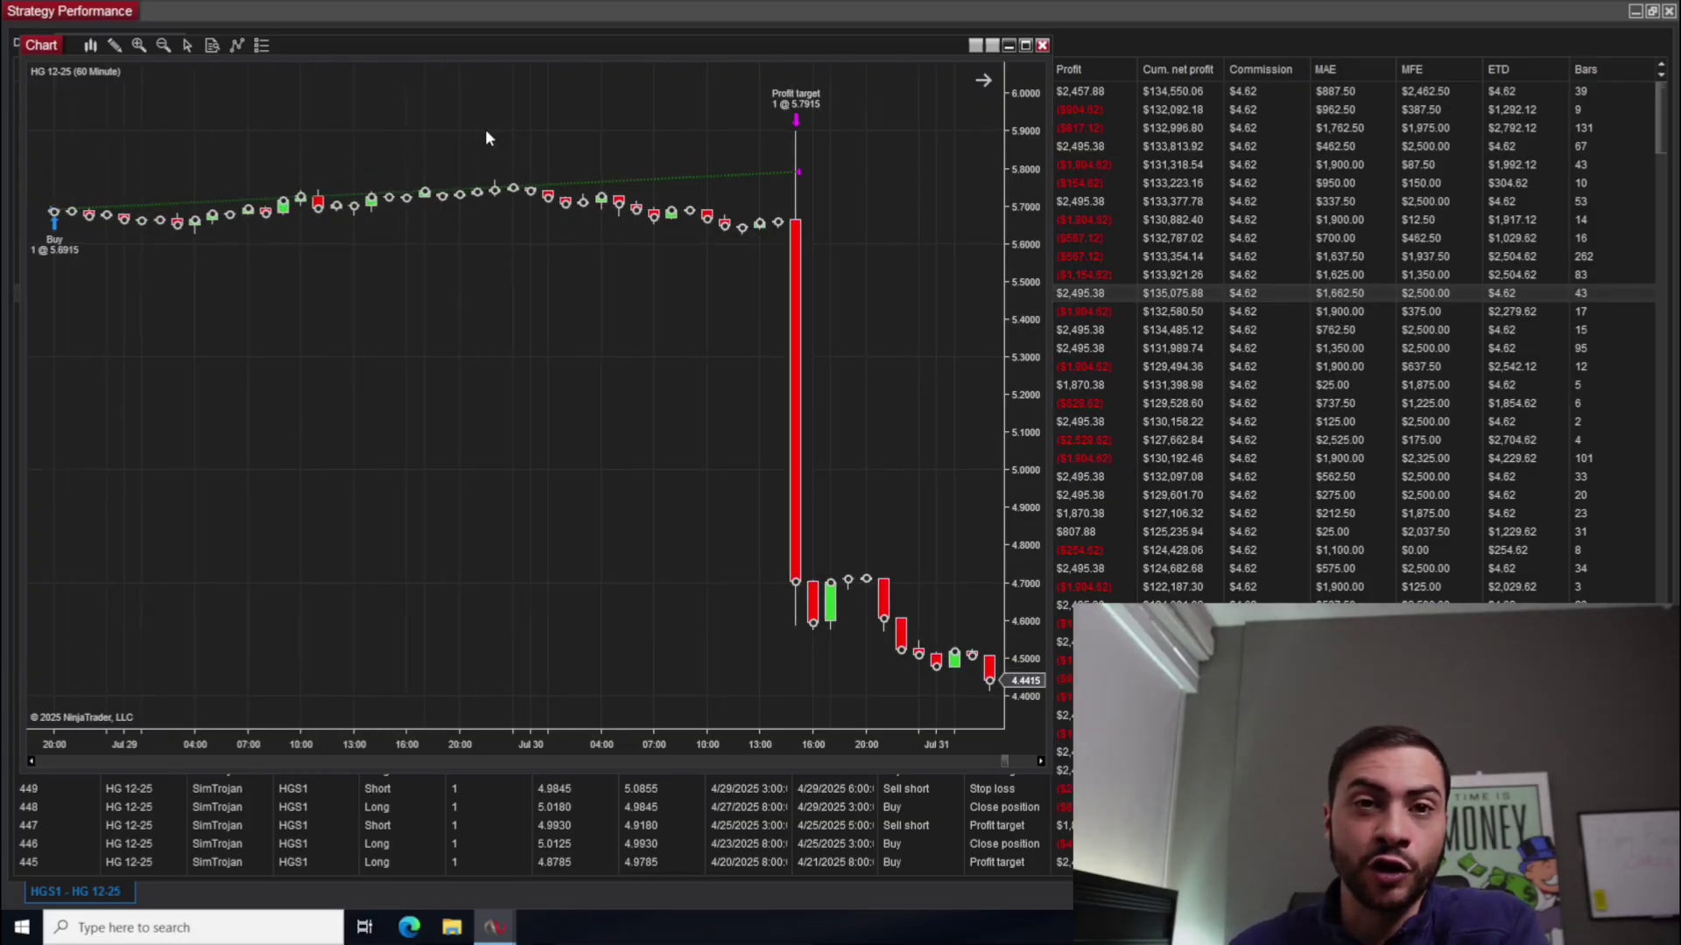
{"action": "scroll", "coordinate": [660, 164], "scroll_direction": "up", "scroll_amount": 3}
{"action": "scroll", "coordinate": [661, 161], "scroll_direction": "down", "scroll_amount": 3}
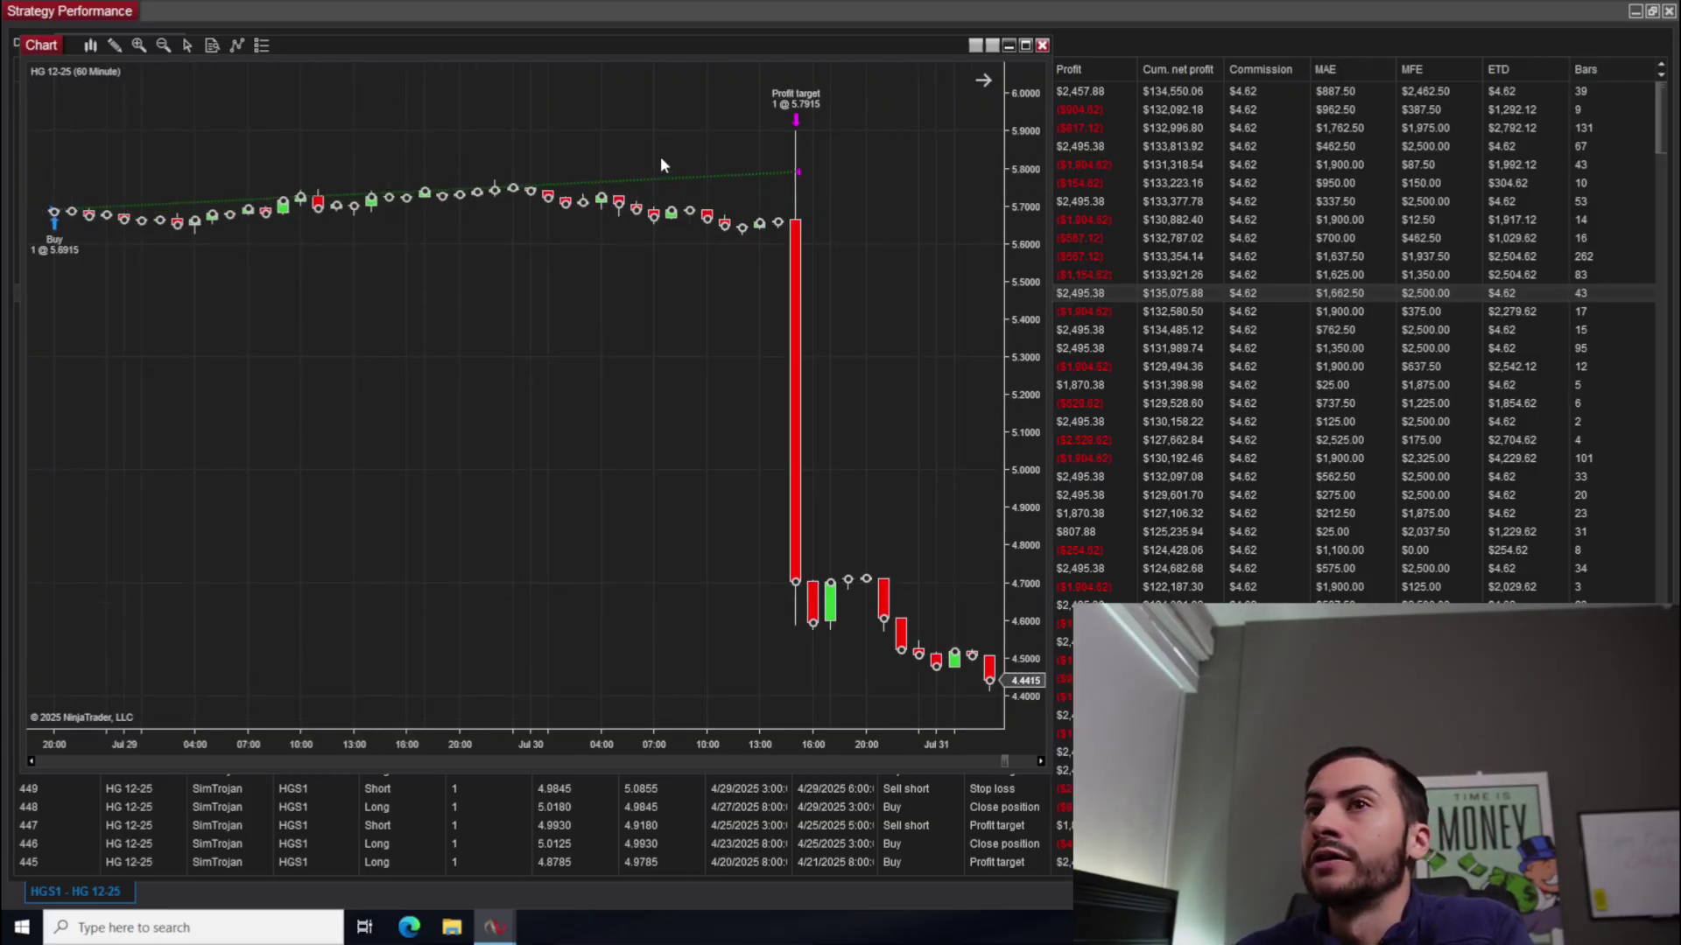
{"action": "scroll", "coordinate": [660, 161], "scroll_direction": "up", "scroll_amount": 3}
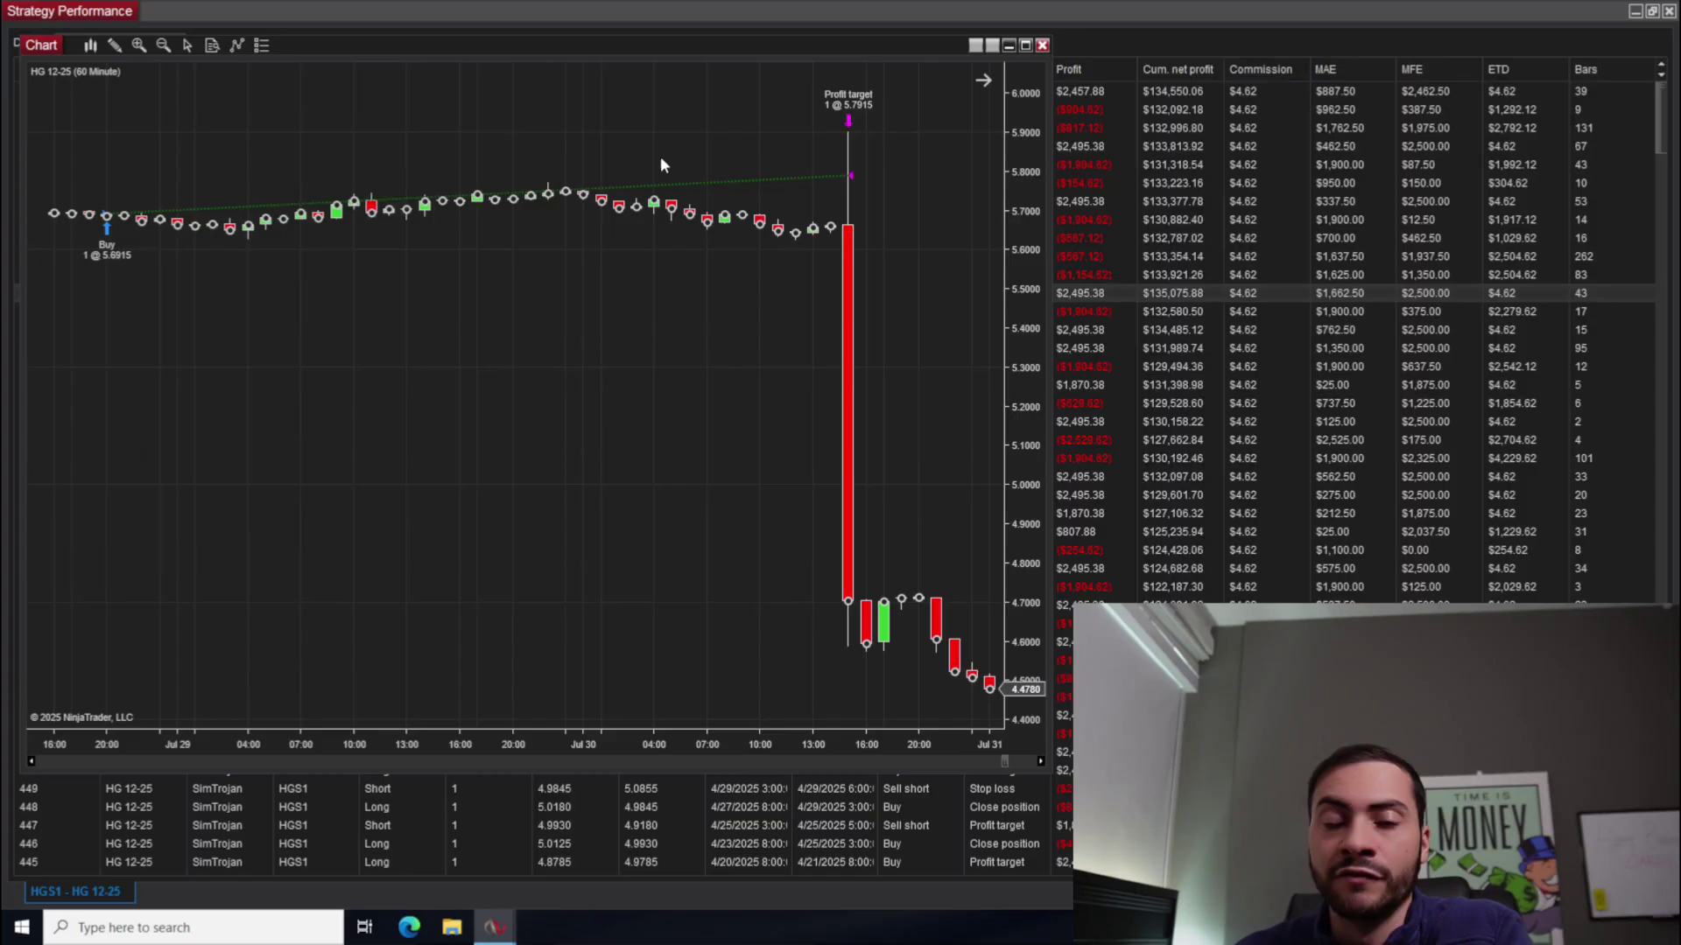
{"action": "scroll", "coordinate": [660, 165], "scroll_direction": "down", "scroll_amount": 9}
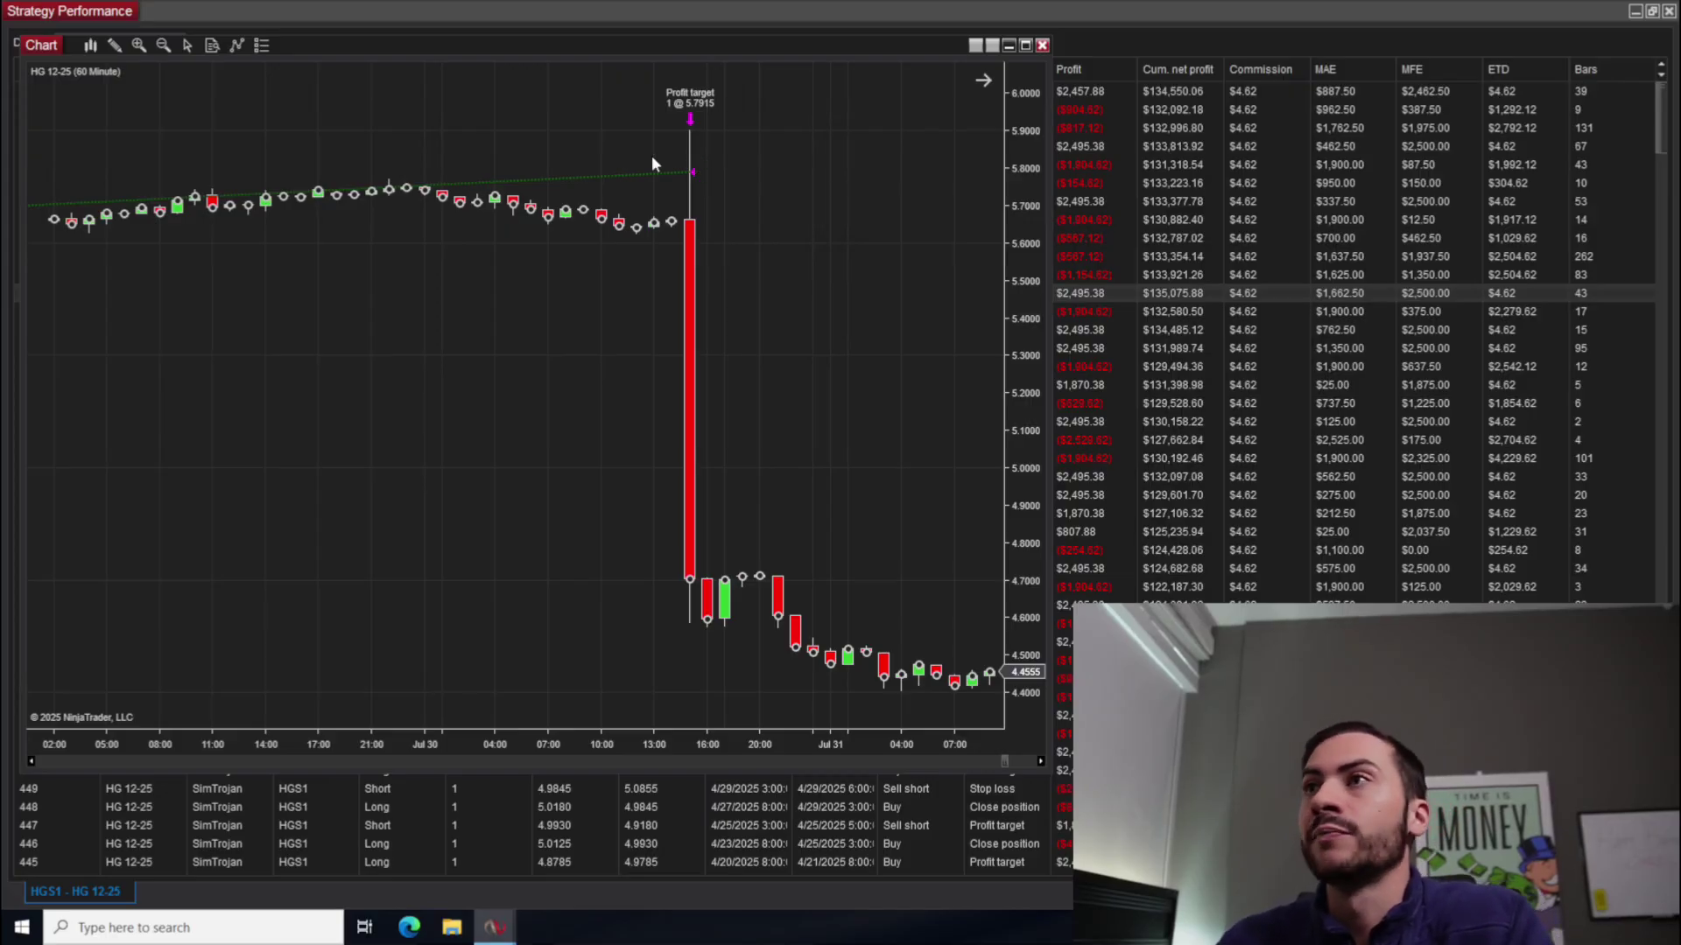
{"action": "scroll", "coordinate": [617, 241], "scroll_direction": "down", "scroll_amount": 6}
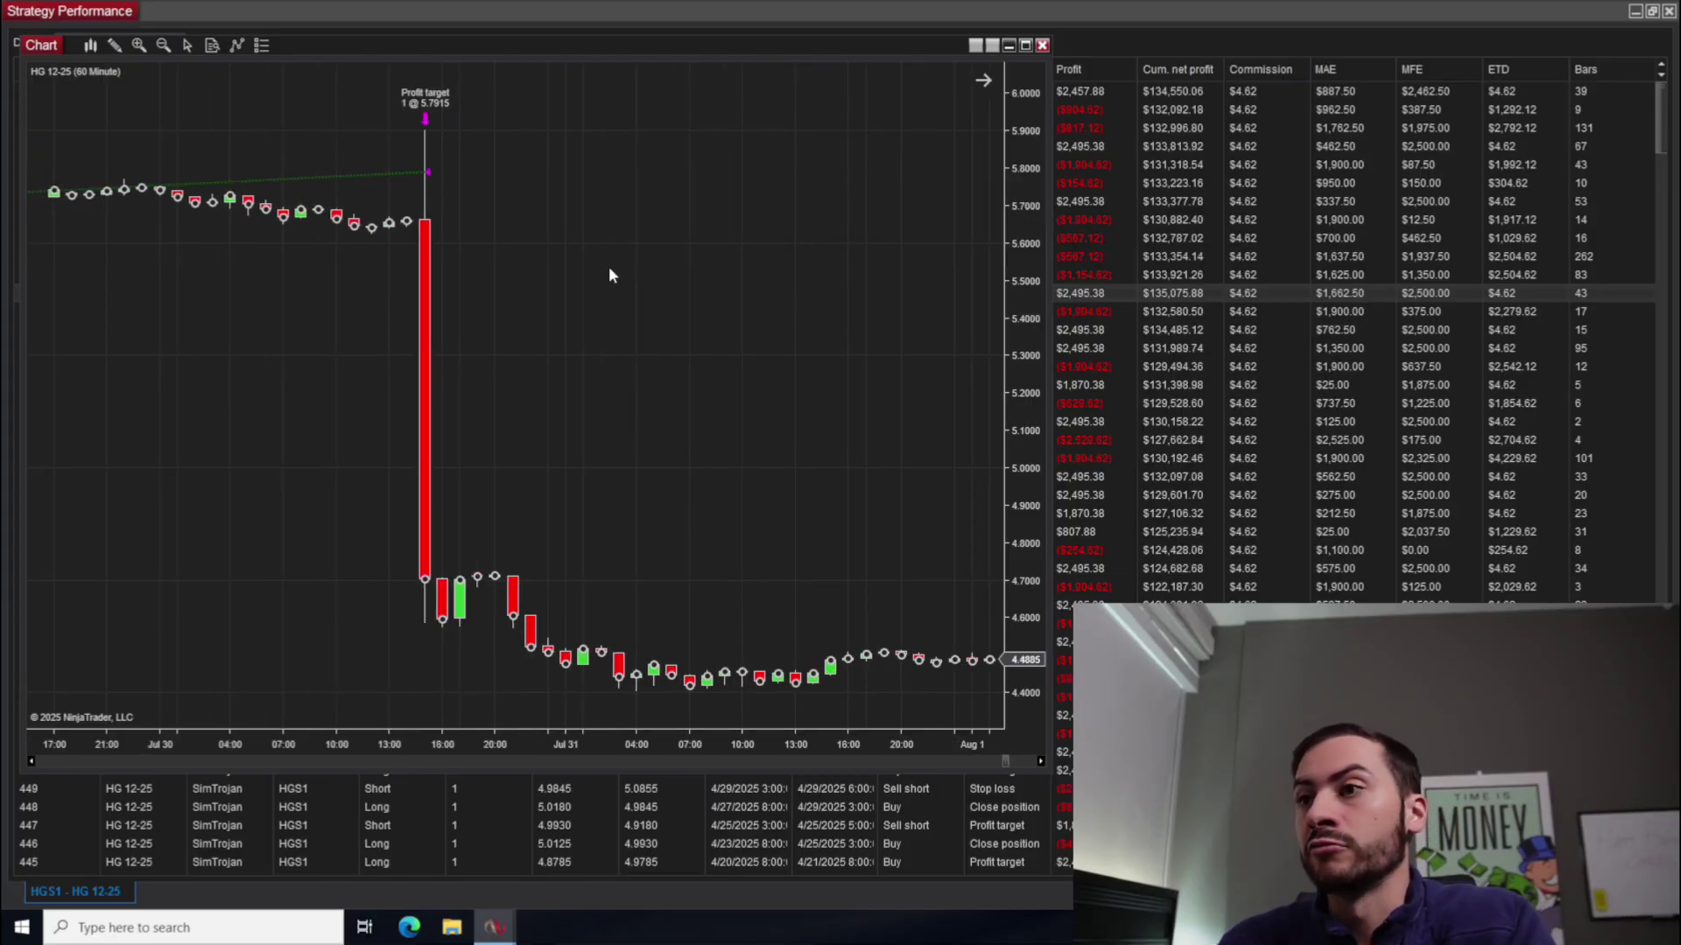
{"action": "scroll", "coordinate": [581, 386], "scroll_direction": "up", "scroll_amount": 10}
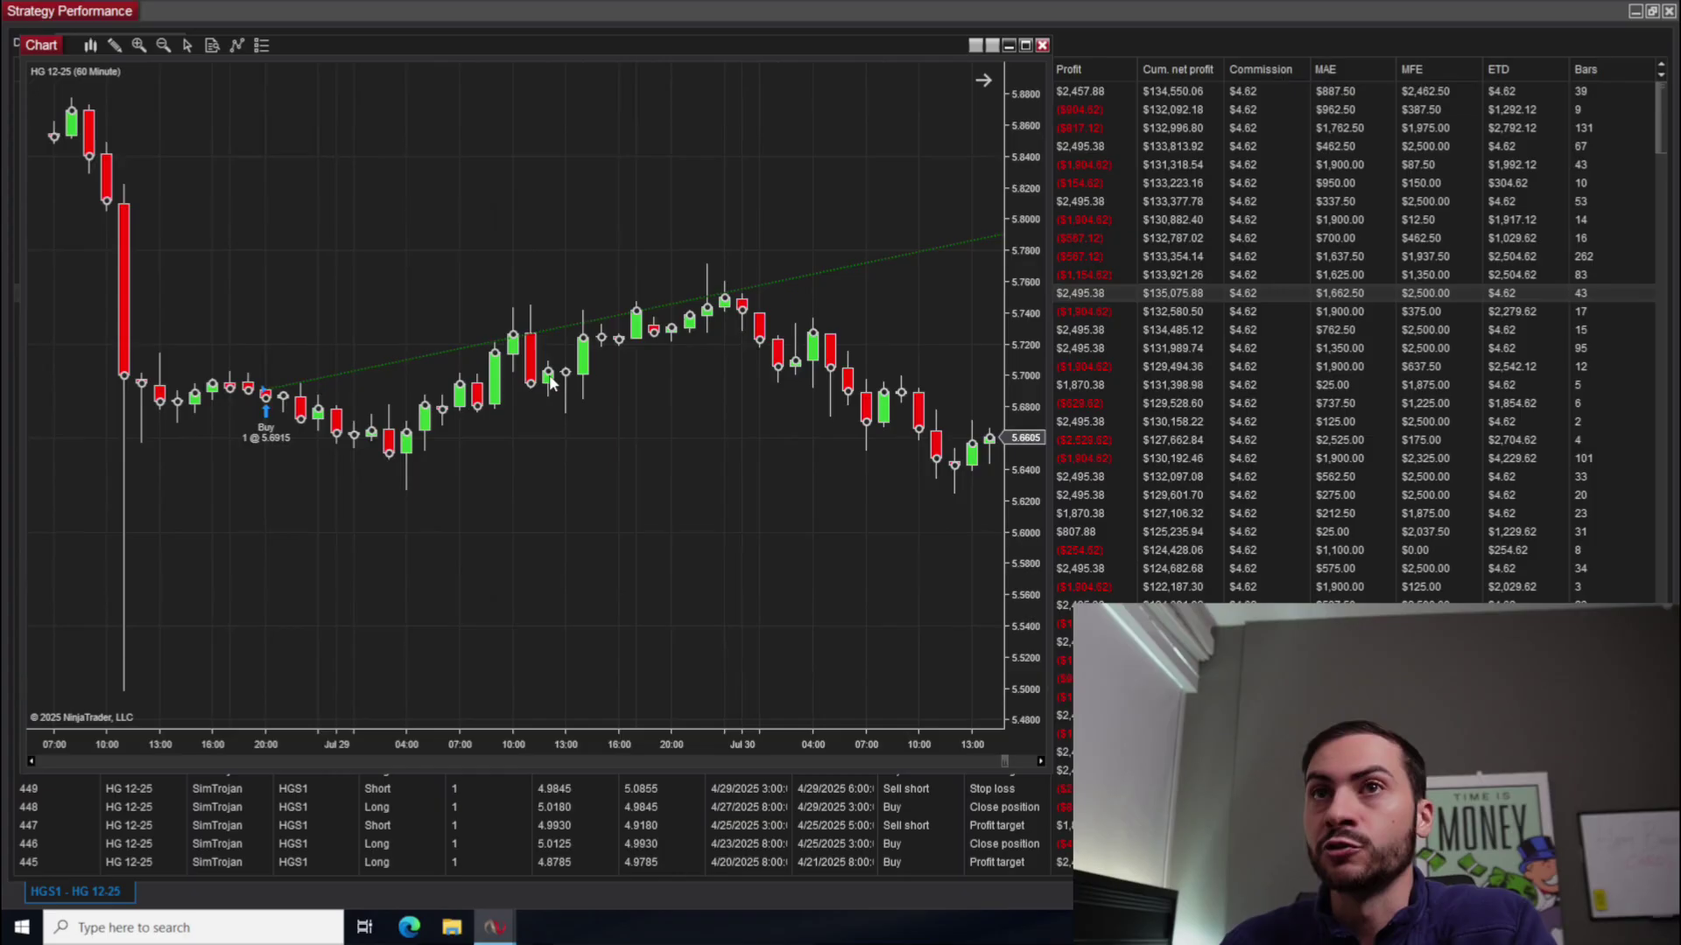
{"action": "scroll", "coordinate": [548, 375], "scroll_direction": "down", "scroll_amount": 5}
{"action": "scroll", "coordinate": [548, 383], "scroll_direction": "down", "scroll_amount": 3}
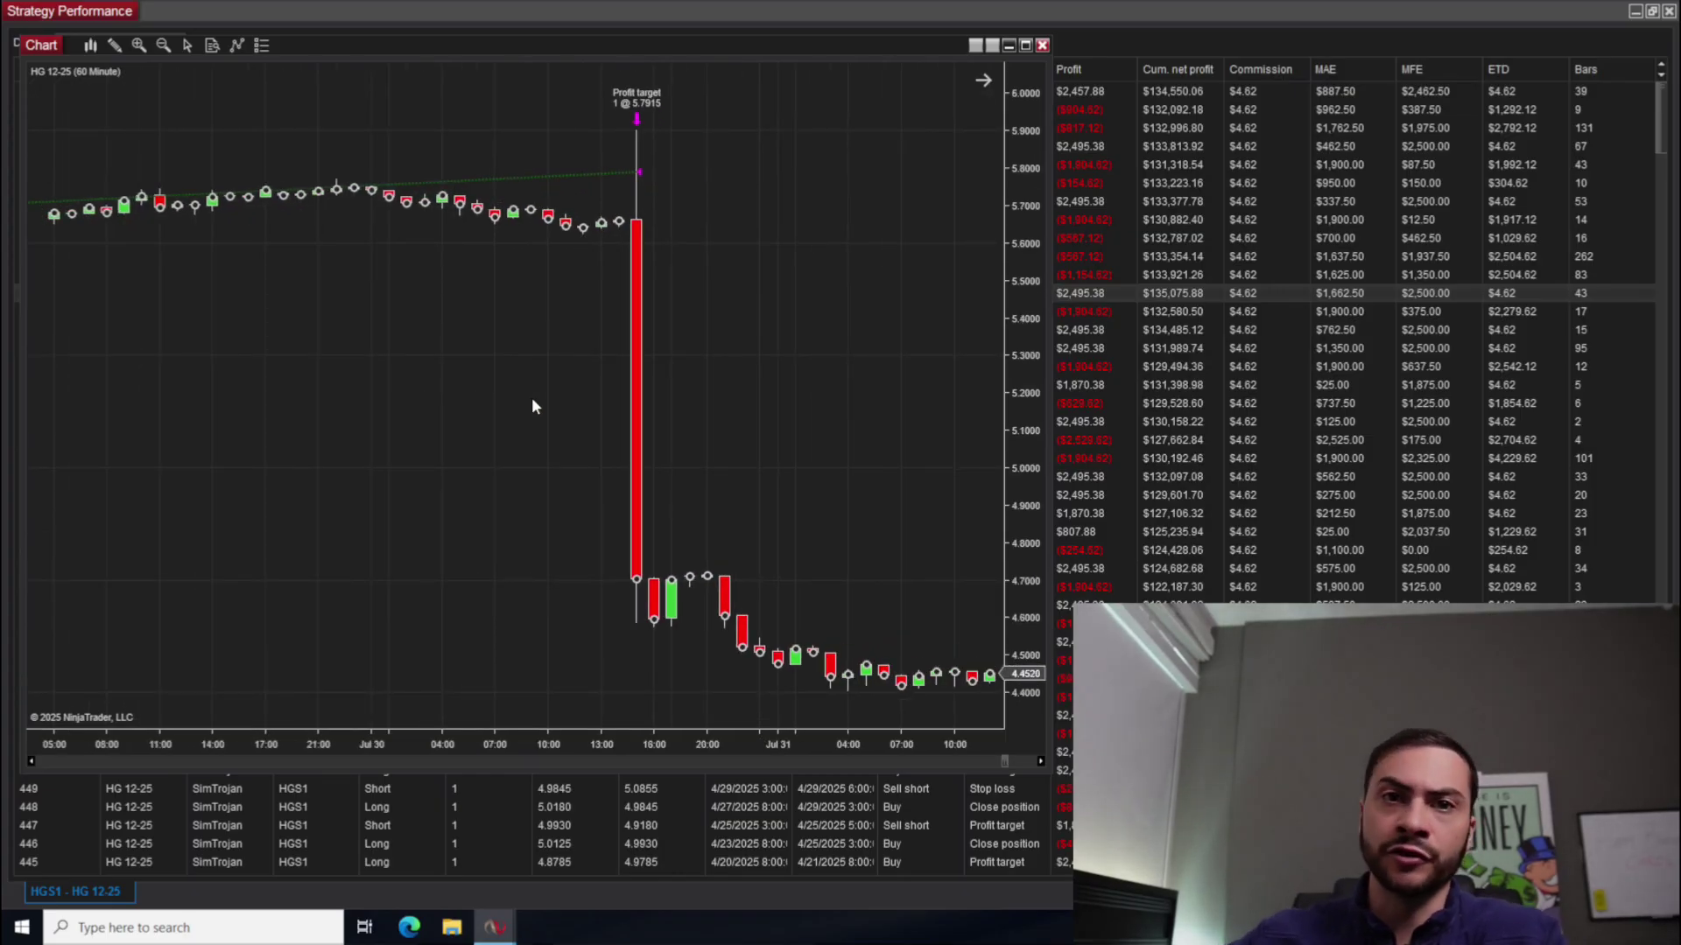
Examine the HG 12-25 price bars before, during and after the sharp drop at the July 30 profit target exit.
{"action": "scroll", "coordinate": [710, 425], "scroll_direction": "up", "scroll_amount": 4}
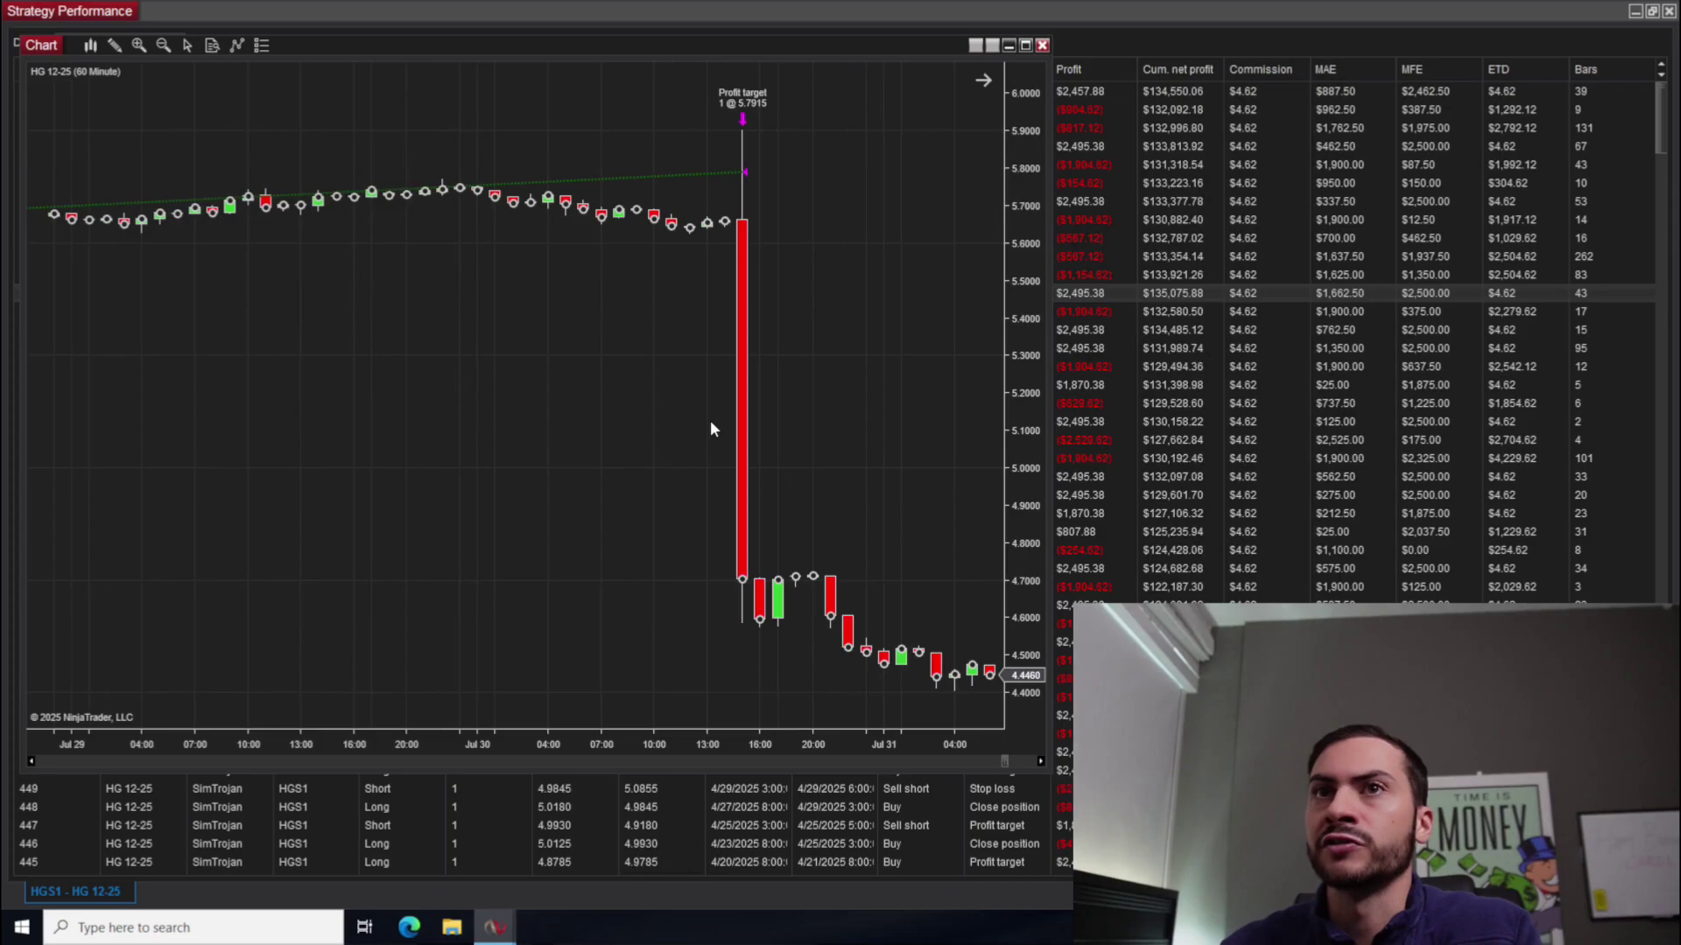
{"action": "scroll", "coordinate": [709, 440], "scroll_direction": "down", "scroll_amount": 4}
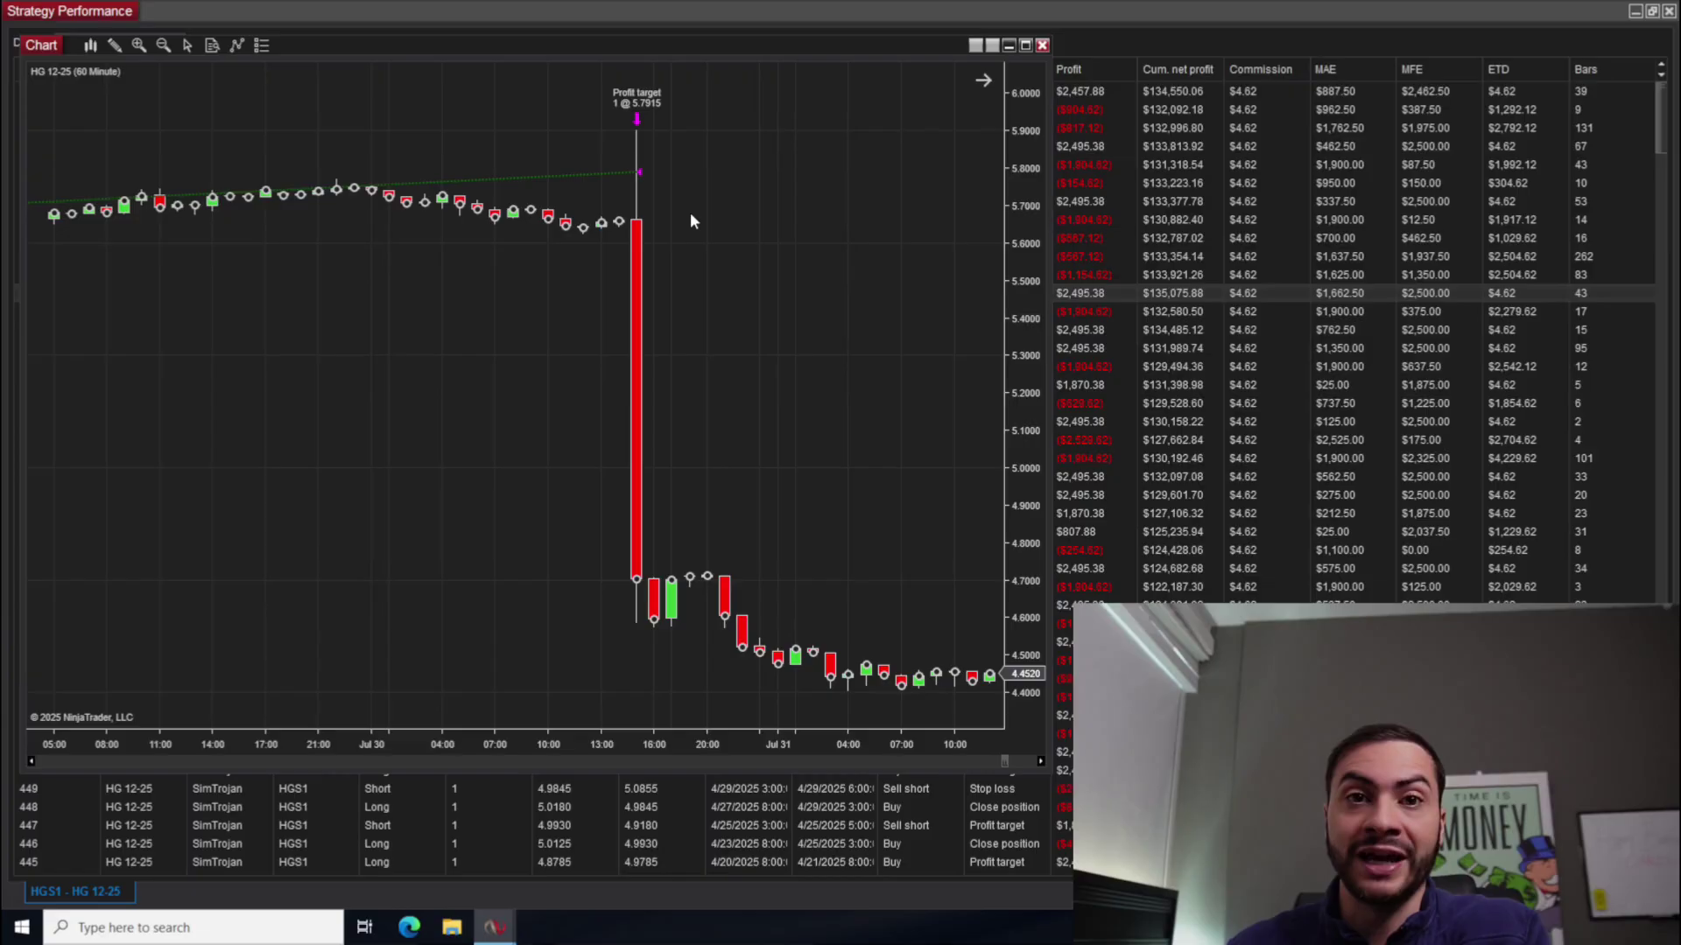
{"action": "scroll", "coordinate": [615, 356], "scroll_direction": "down", "scroll_amount": 2}
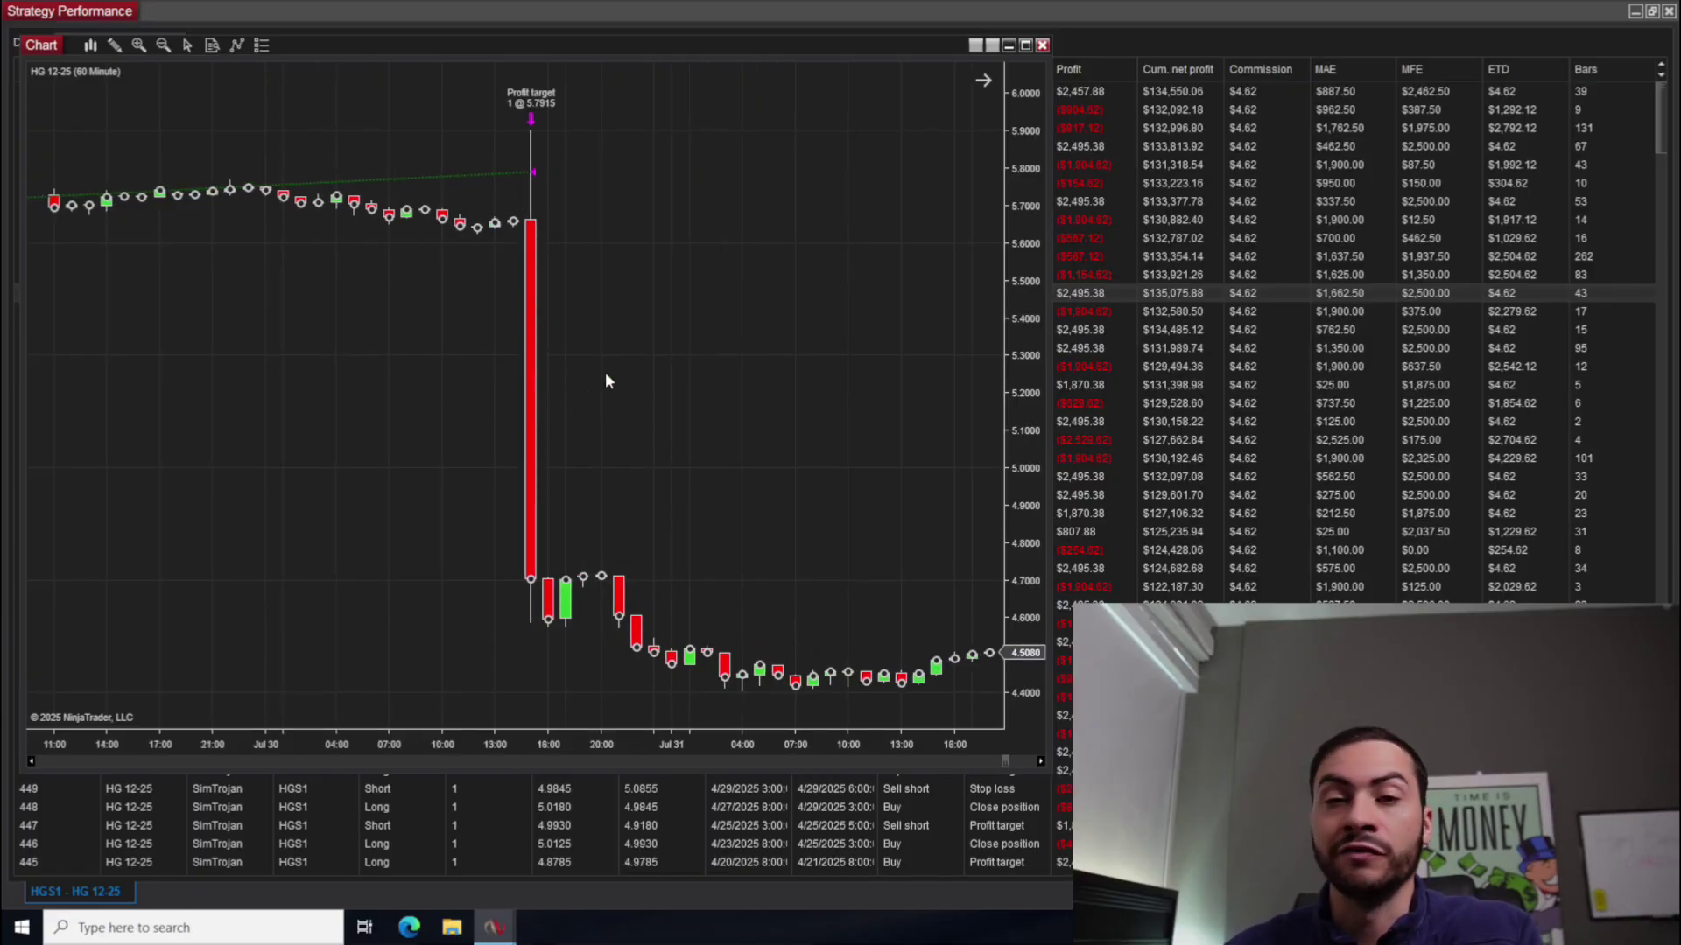
{"action": "scroll", "coordinate": [650, 427], "scroll_direction": "down", "scroll_amount": 6}
{"action": "scroll", "coordinate": [642, 436], "scroll_direction": "up", "scroll_amount": 6}
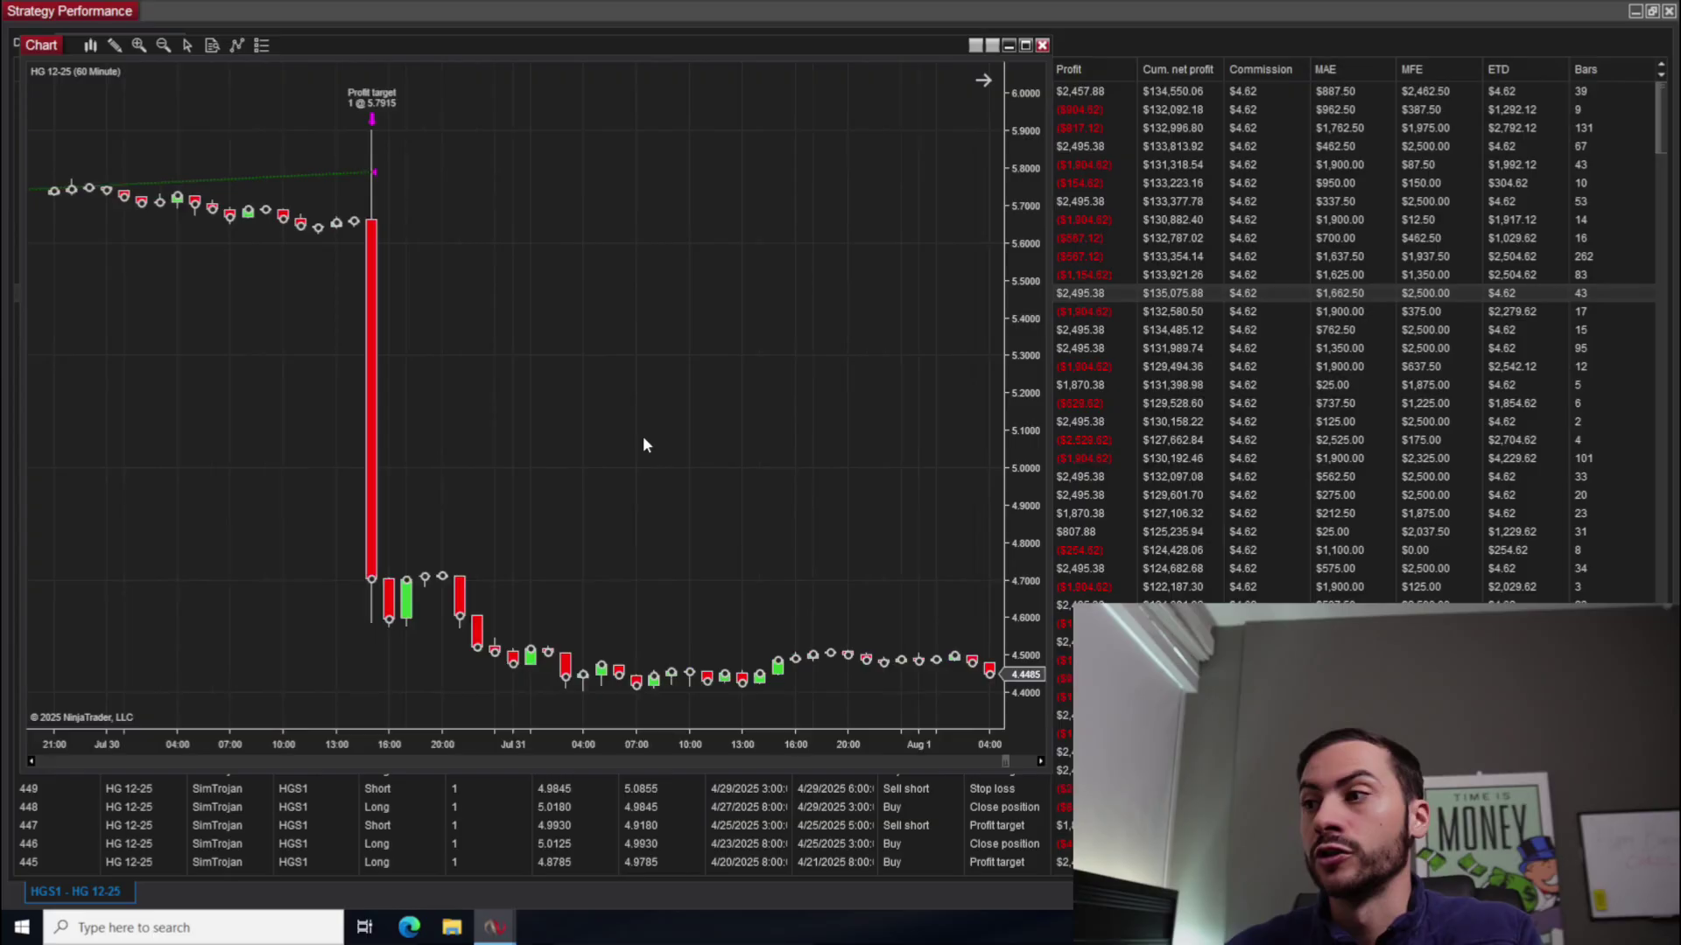
{"action": "scroll", "coordinate": [604, 441], "scroll_direction": "down", "scroll_amount": 1}
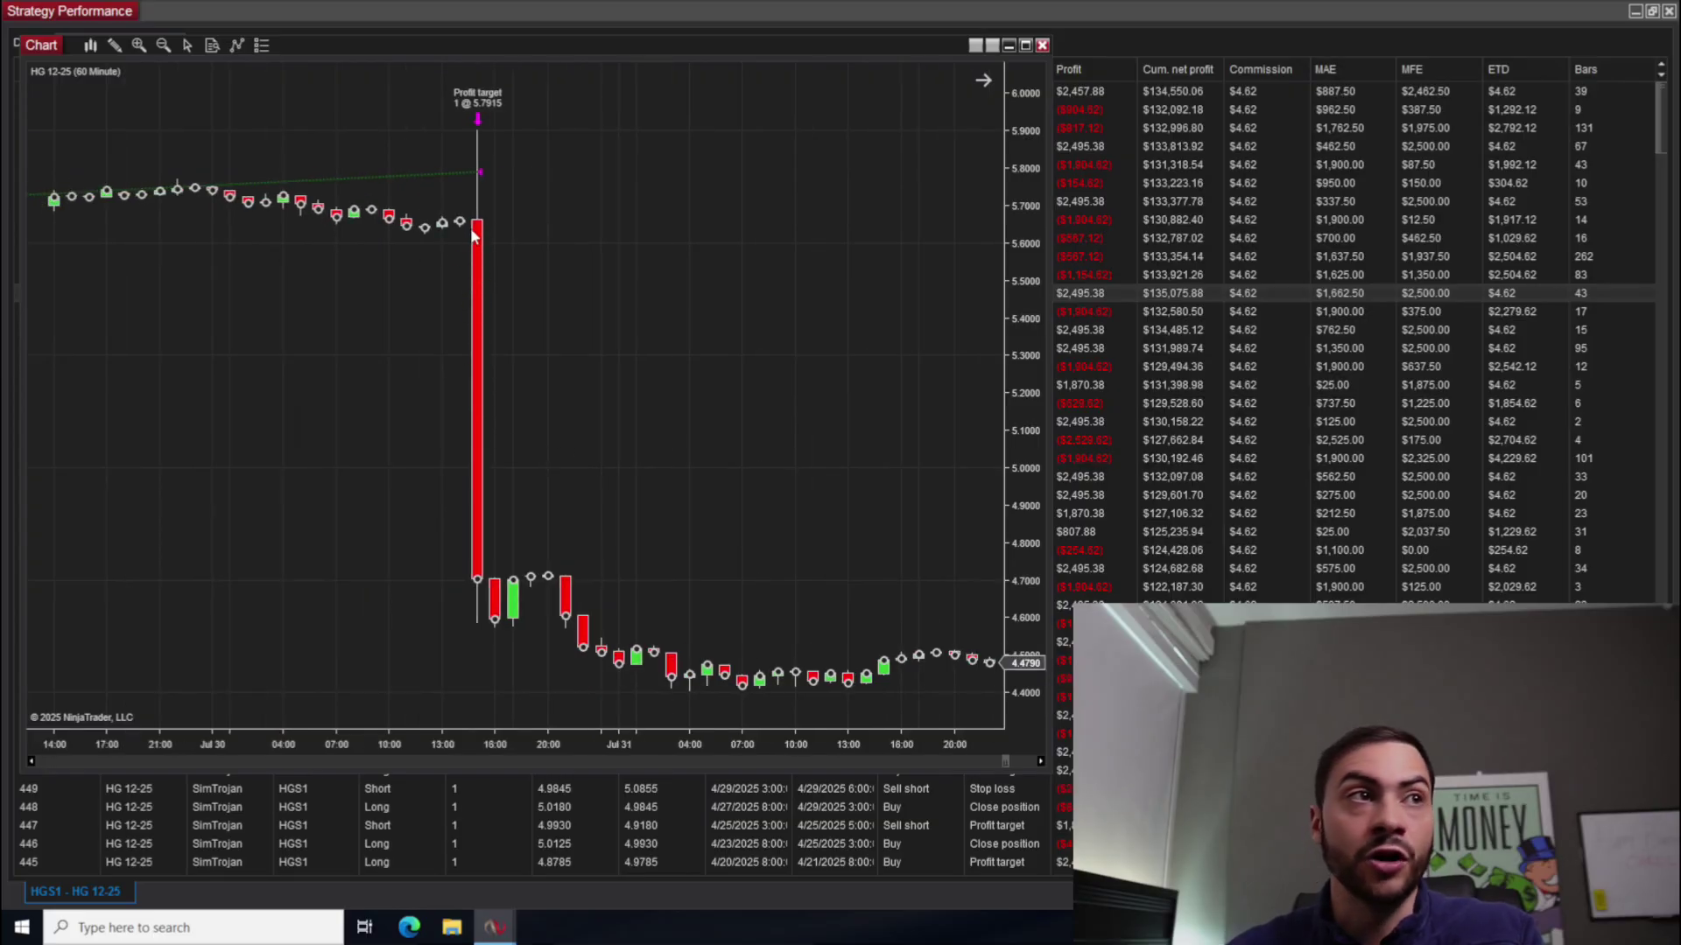
{"action": "scroll", "coordinate": [441, 285], "scroll_direction": "down", "scroll_amount": 3}
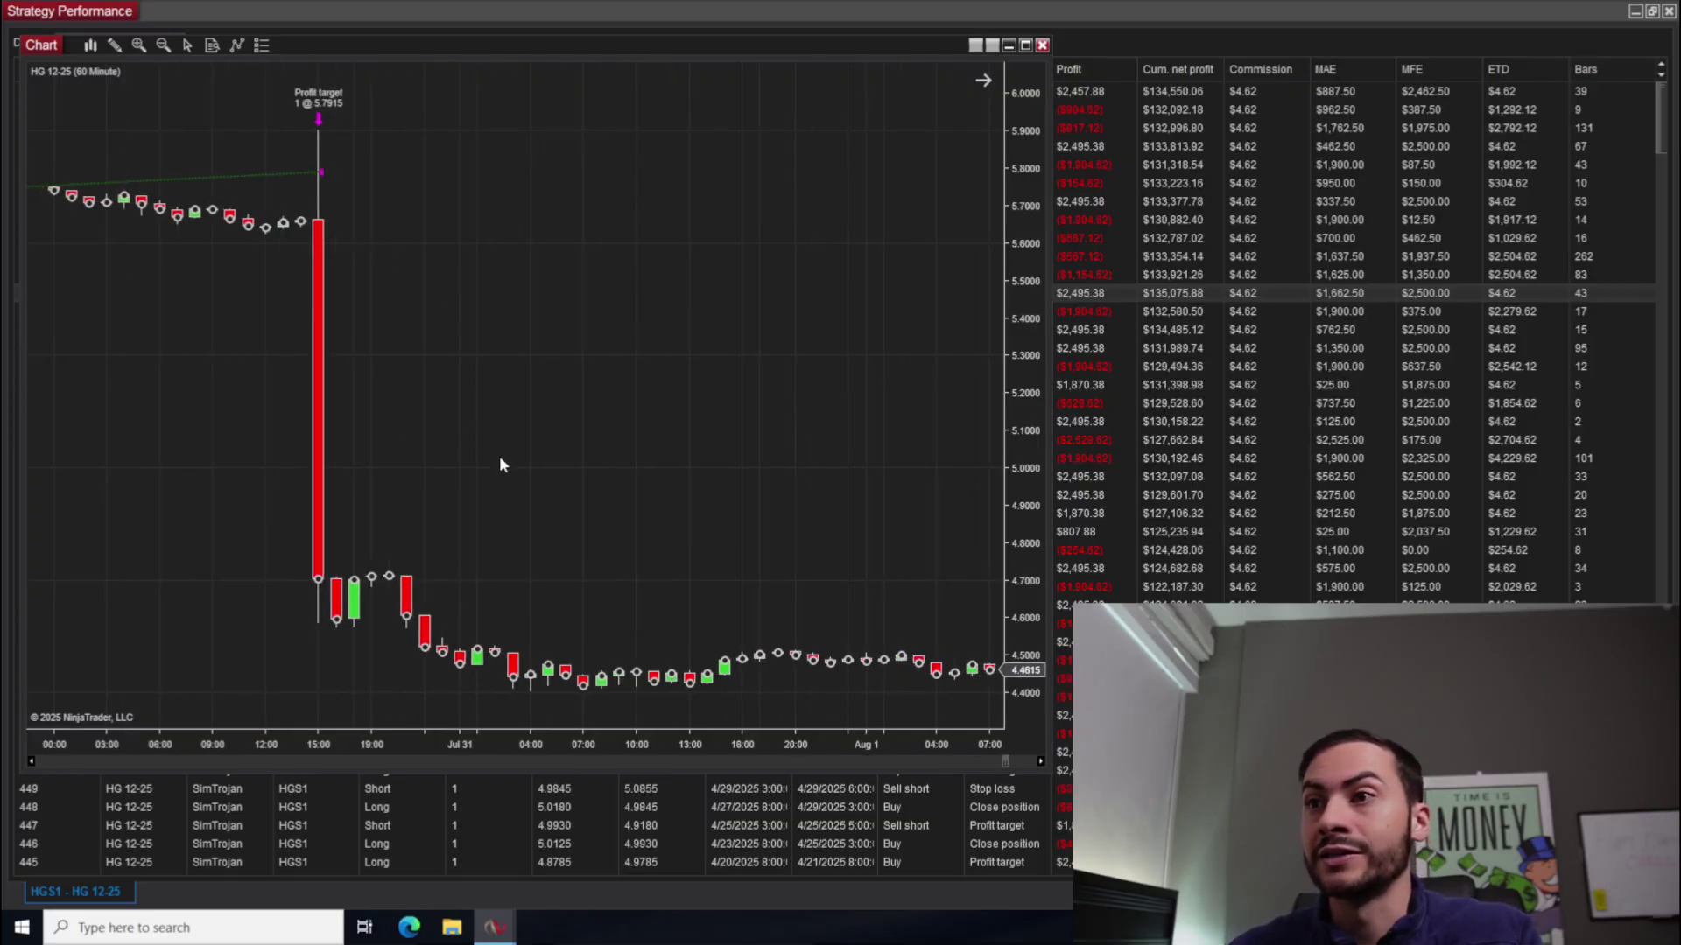
{"action": "scroll", "coordinate": [499, 455], "scroll_direction": "up", "scroll_amount": 2}
Show a longer time range on the chart and examine the trades before and after the drop, including the following short sale.
{"action": "left_click_drag", "start_coordinate": [457, 754], "coordinate": [546, 762]}
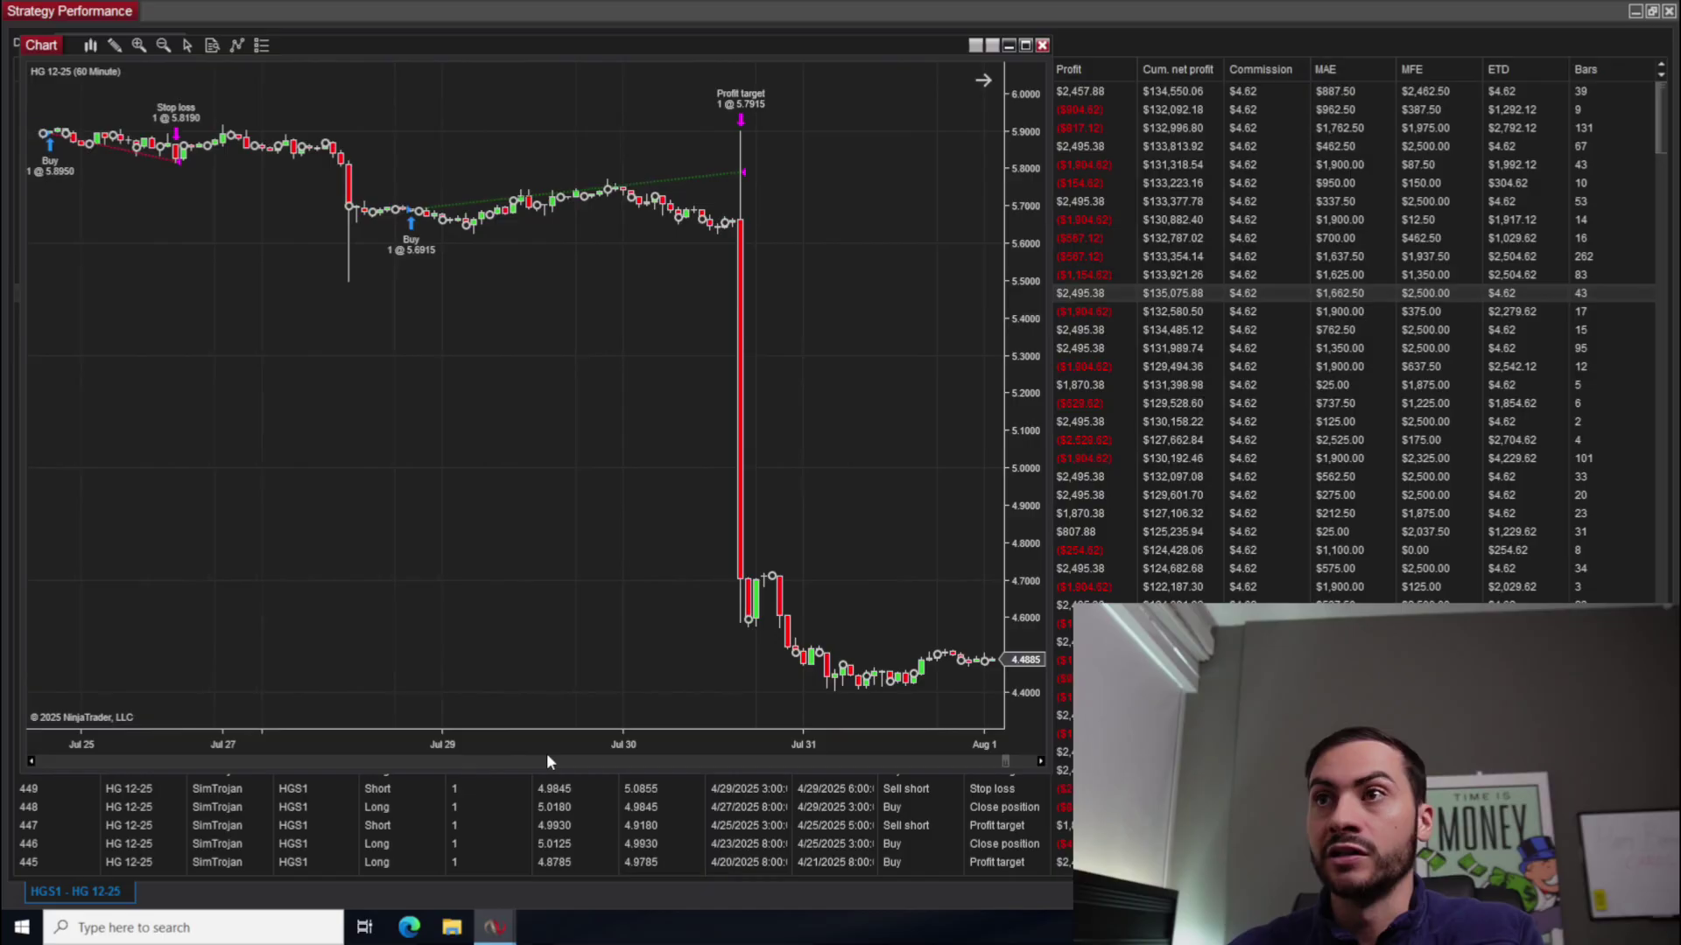
{"action": "scroll", "coordinate": [560, 603], "scroll_direction": "down", "scroll_amount": 5}
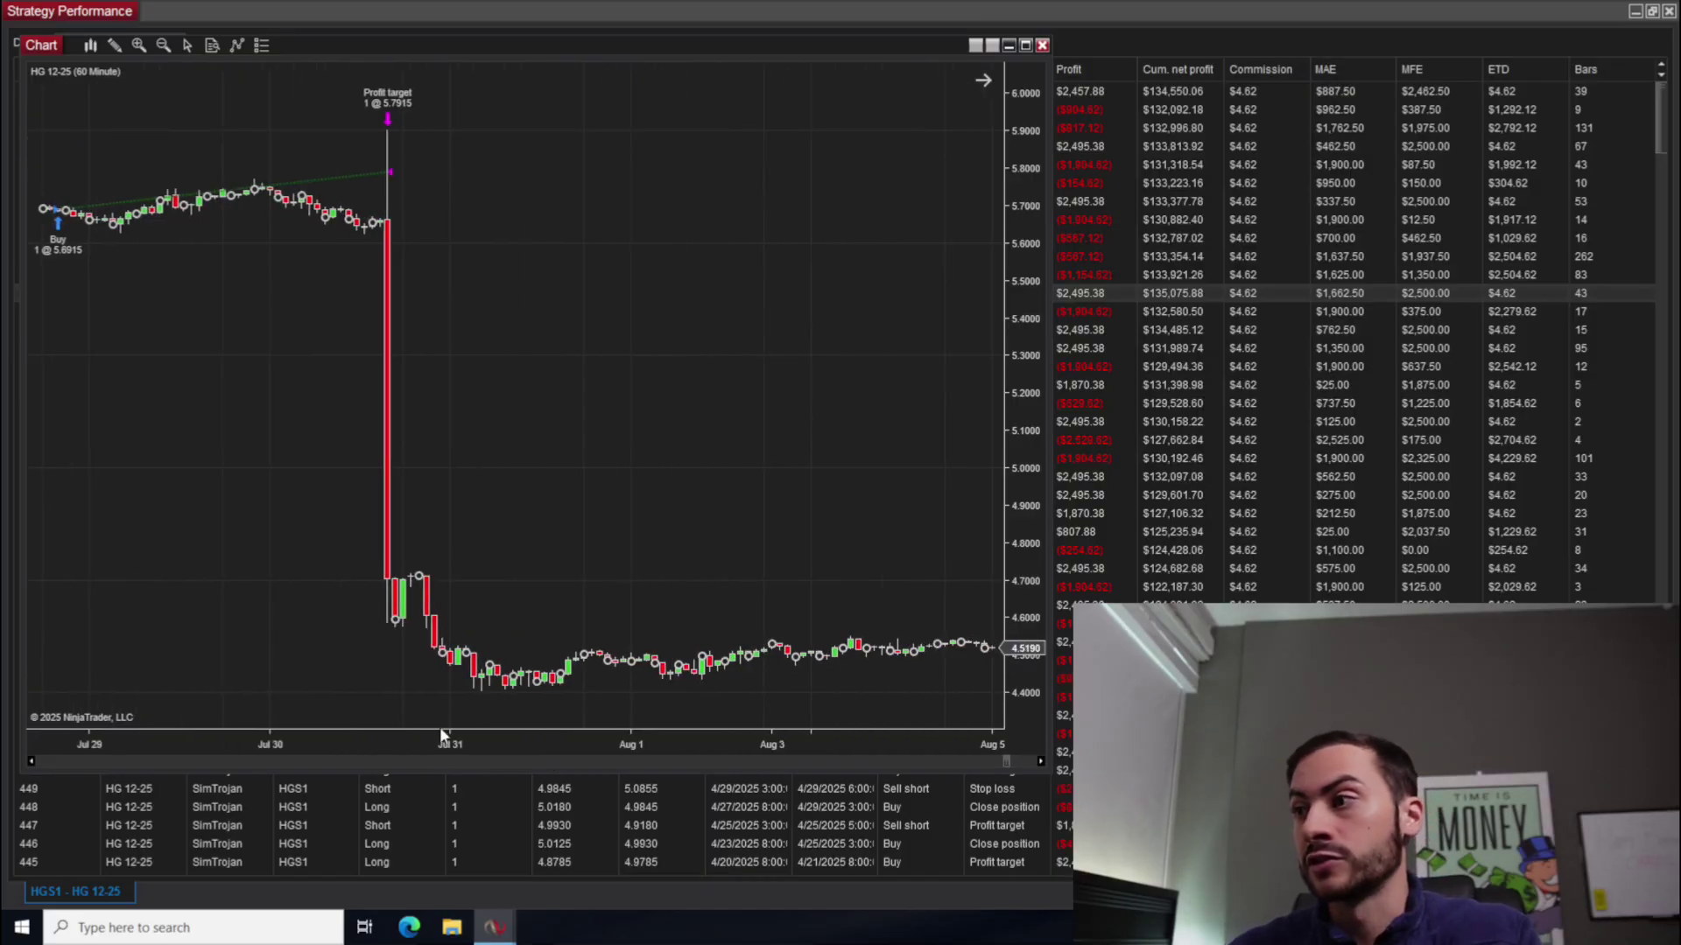
{"action": "left_click_drag", "start_coordinate": [439, 731], "coordinate": [601, 648]}
{"action": "scroll", "coordinate": [628, 621], "scroll_direction": "down", "scroll_amount": 10}
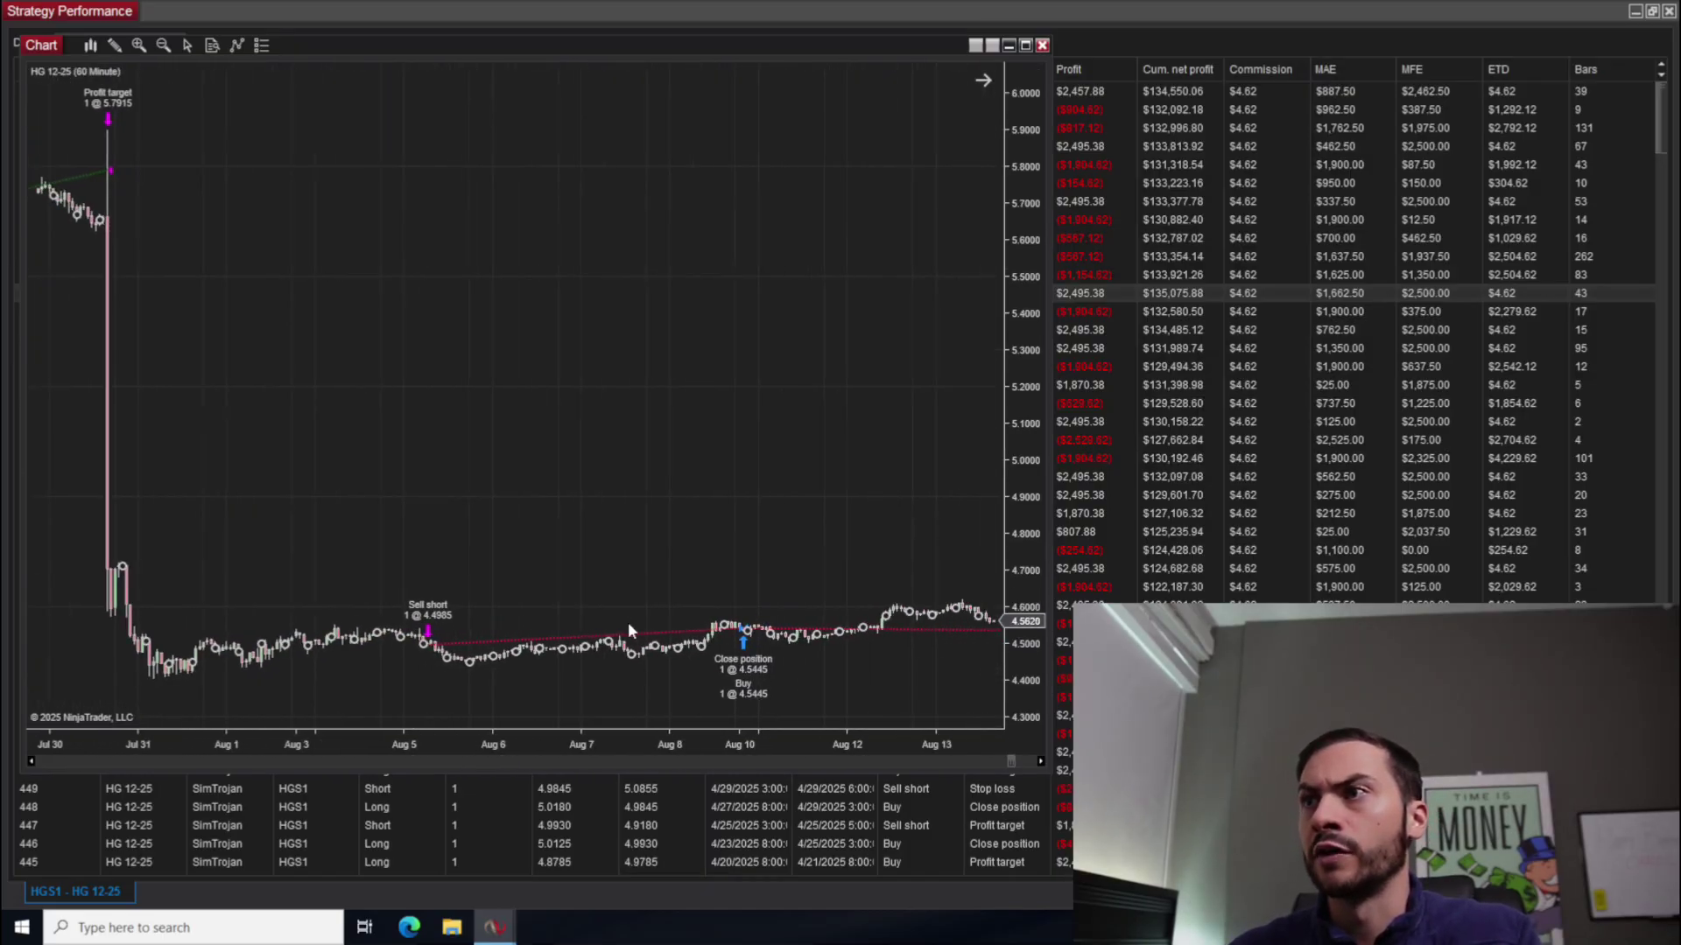
{"action": "scroll", "coordinate": [629, 624], "scroll_direction": "up", "scroll_amount": 10}
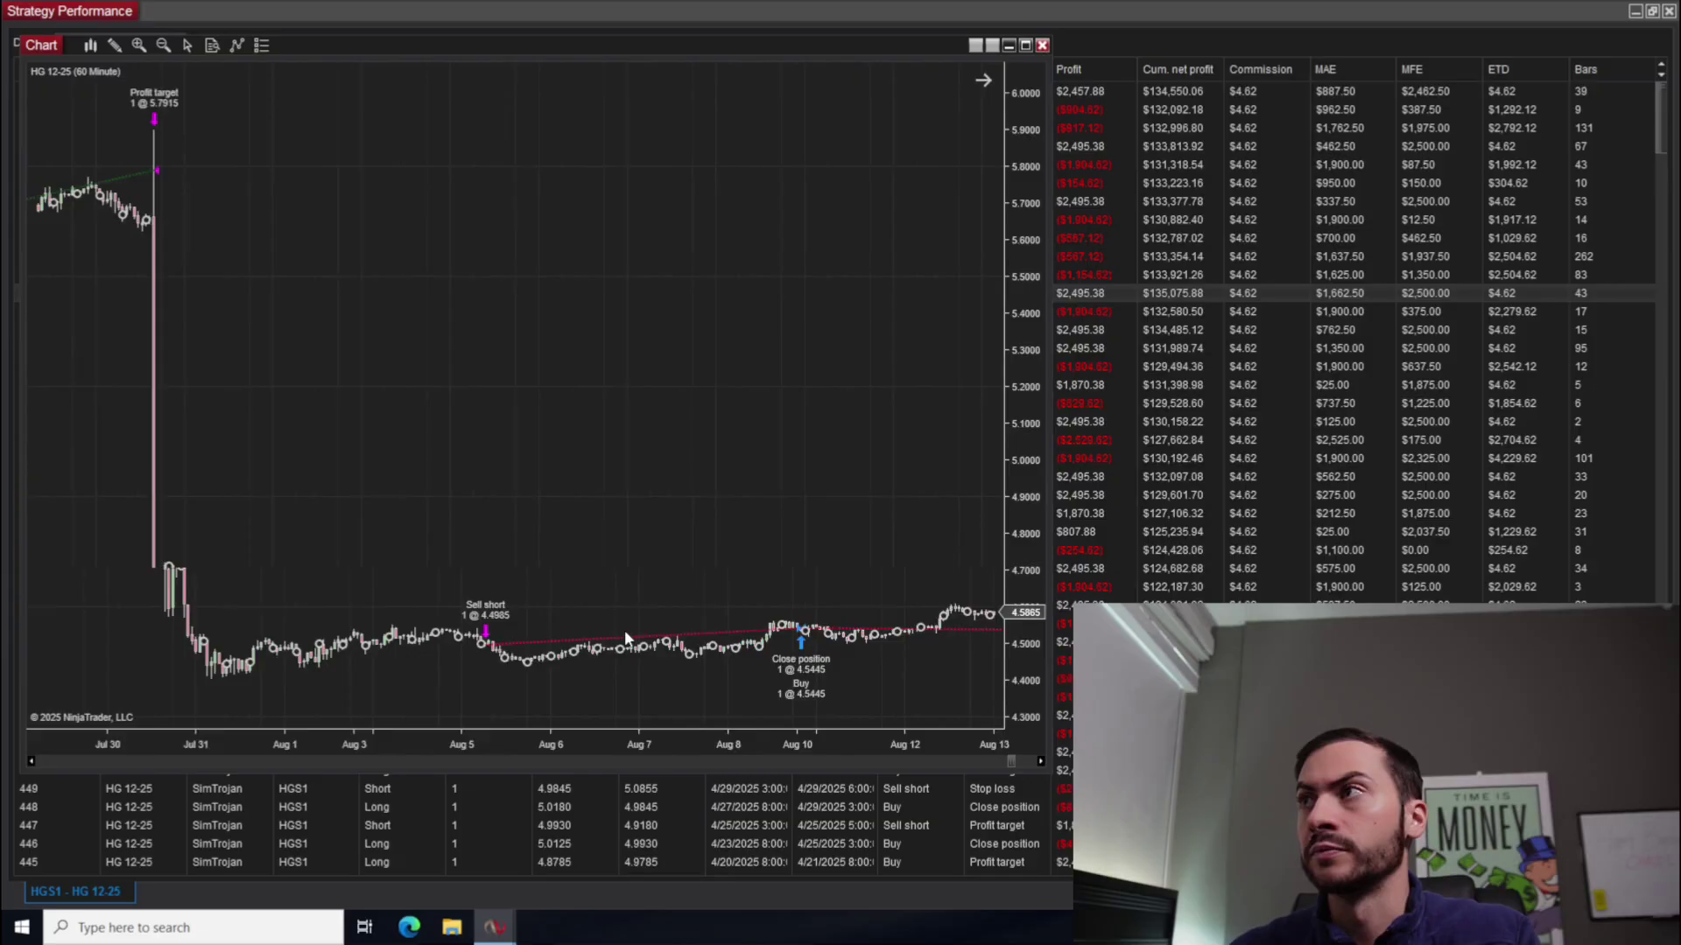
{"action": "scroll", "coordinate": [626, 638], "scroll_direction": "up", "scroll_amount": 3}
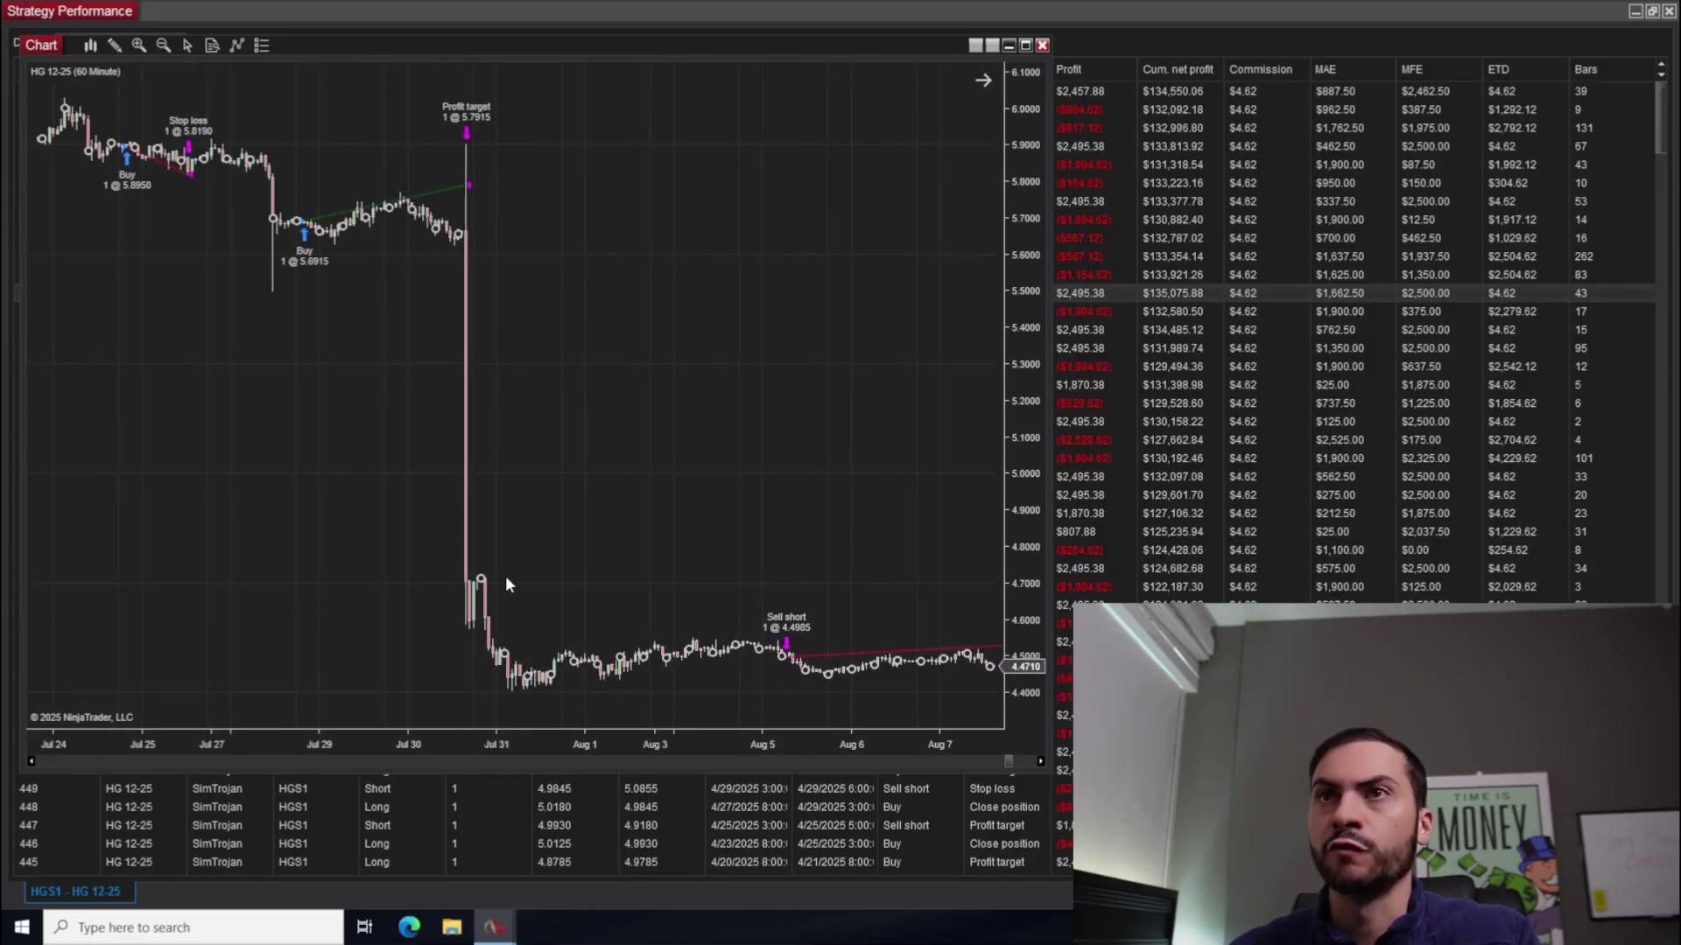
{"action": "left_click_drag", "start_coordinate": [443, 743], "coordinate": [383, 741]}
{"action": "scroll", "coordinate": [574, 585], "scroll_direction": "up", "scroll_amount": 3}
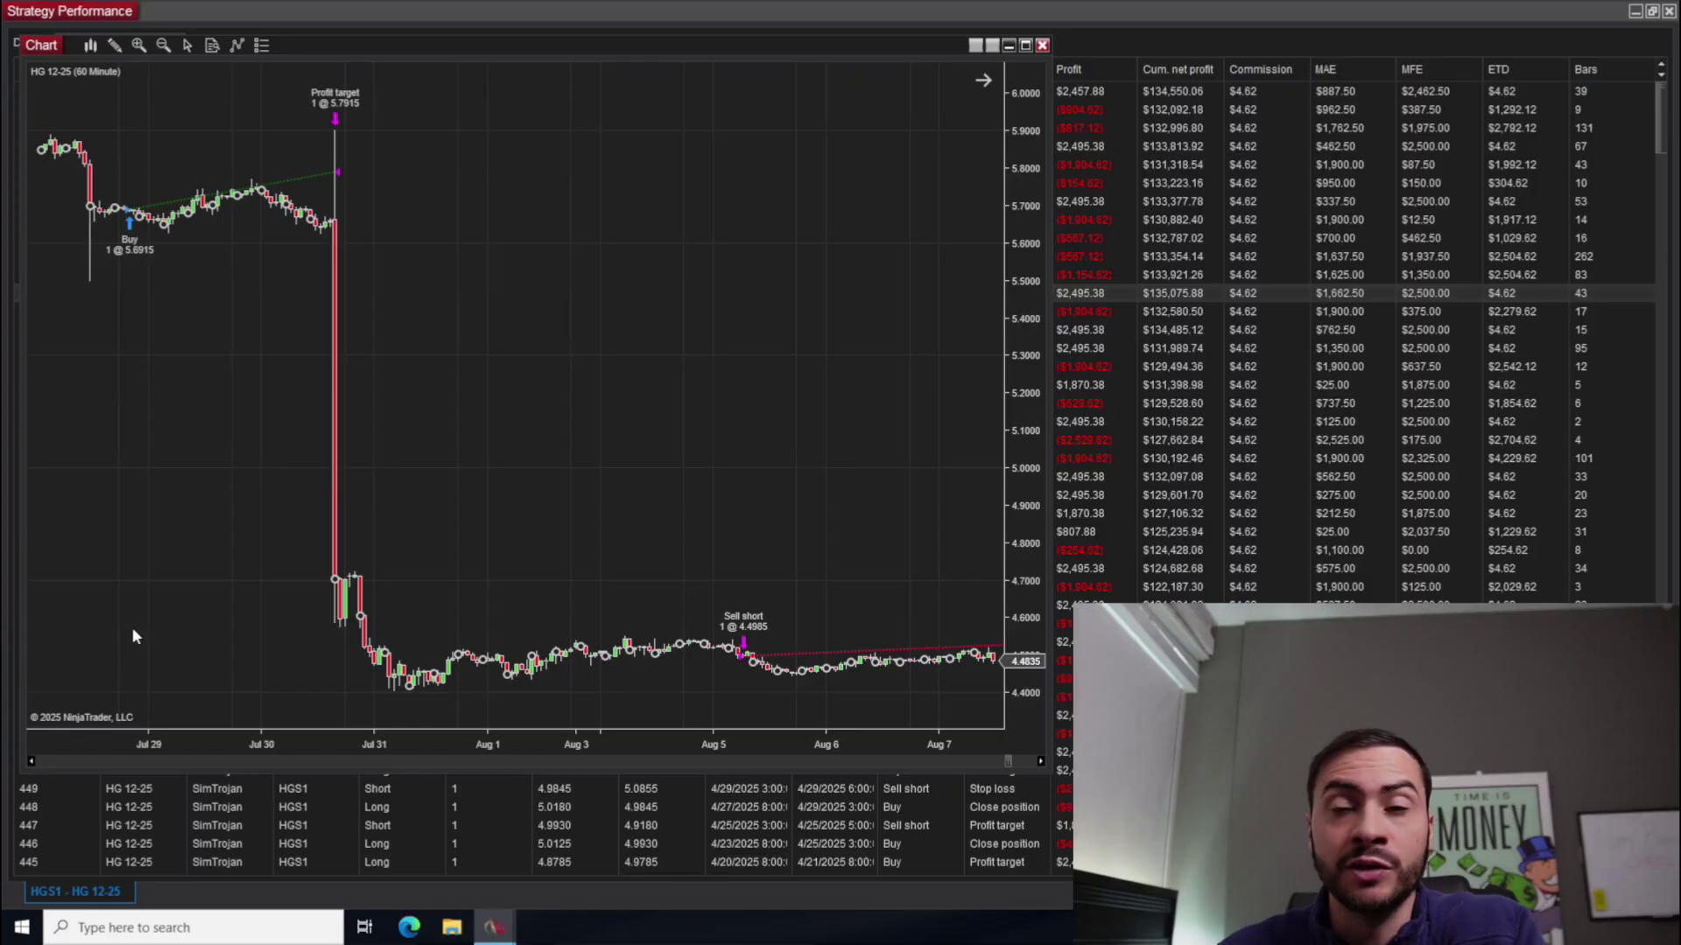
Deselect the price bars and widen the chart's time range to cover the trades from mid-June to August 19.
{"action": "left_click", "coordinate": [397, 428]}
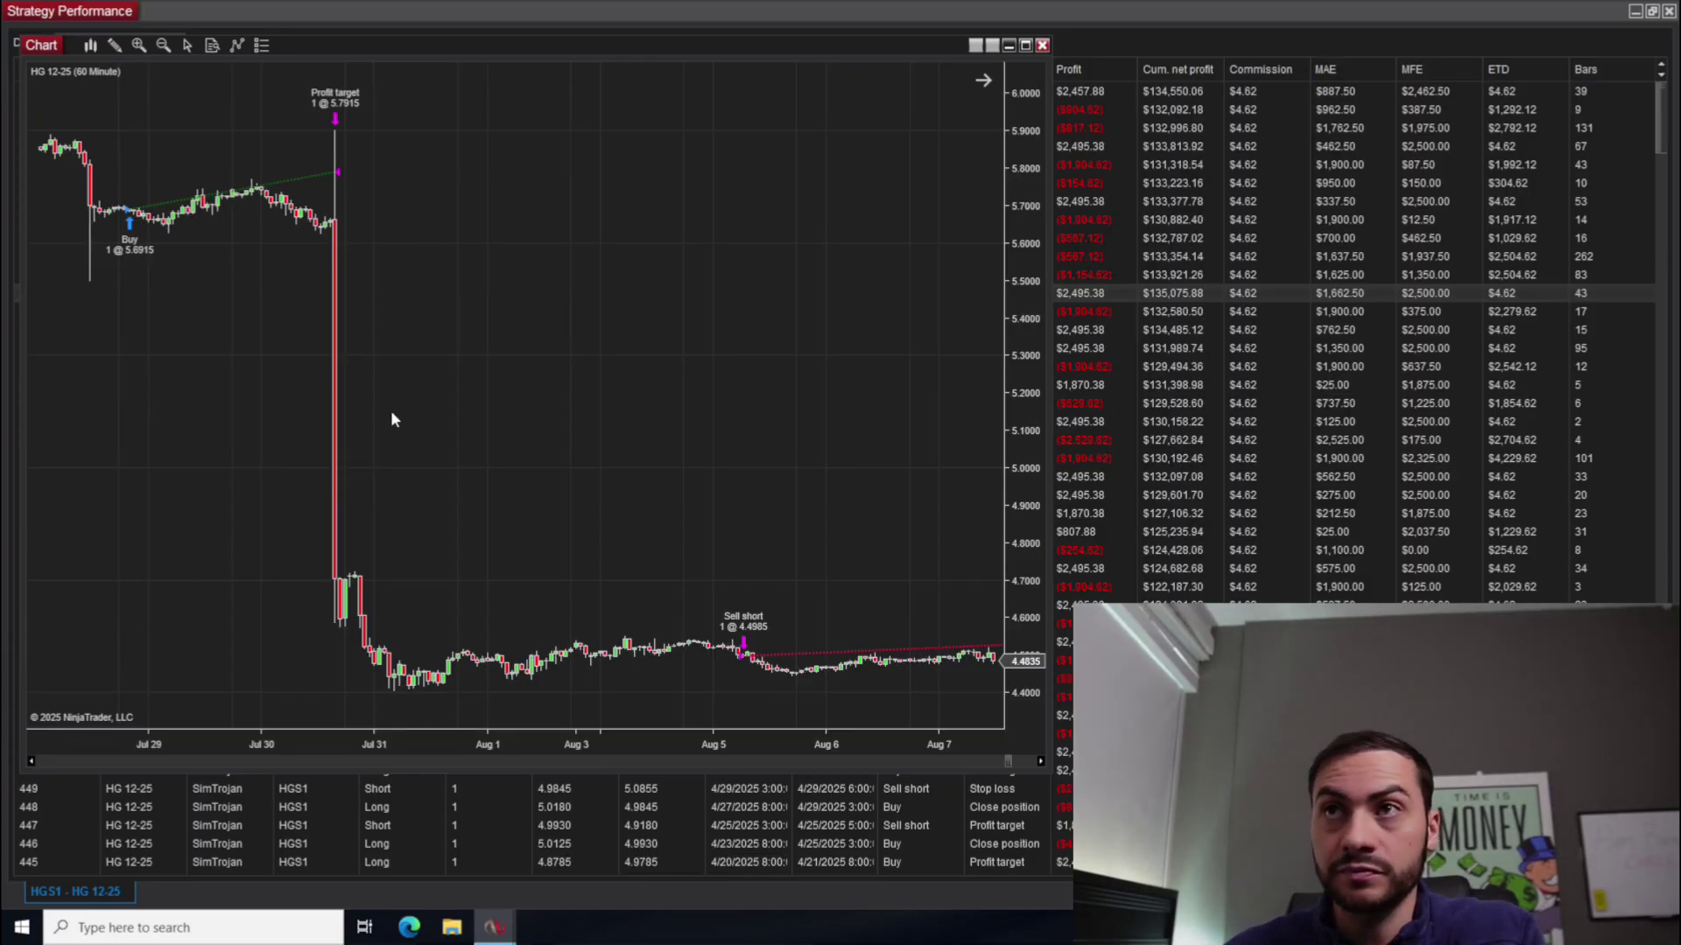
{"action": "left_click_drag", "start_coordinate": [380, 746], "coordinate": [484, 746]}
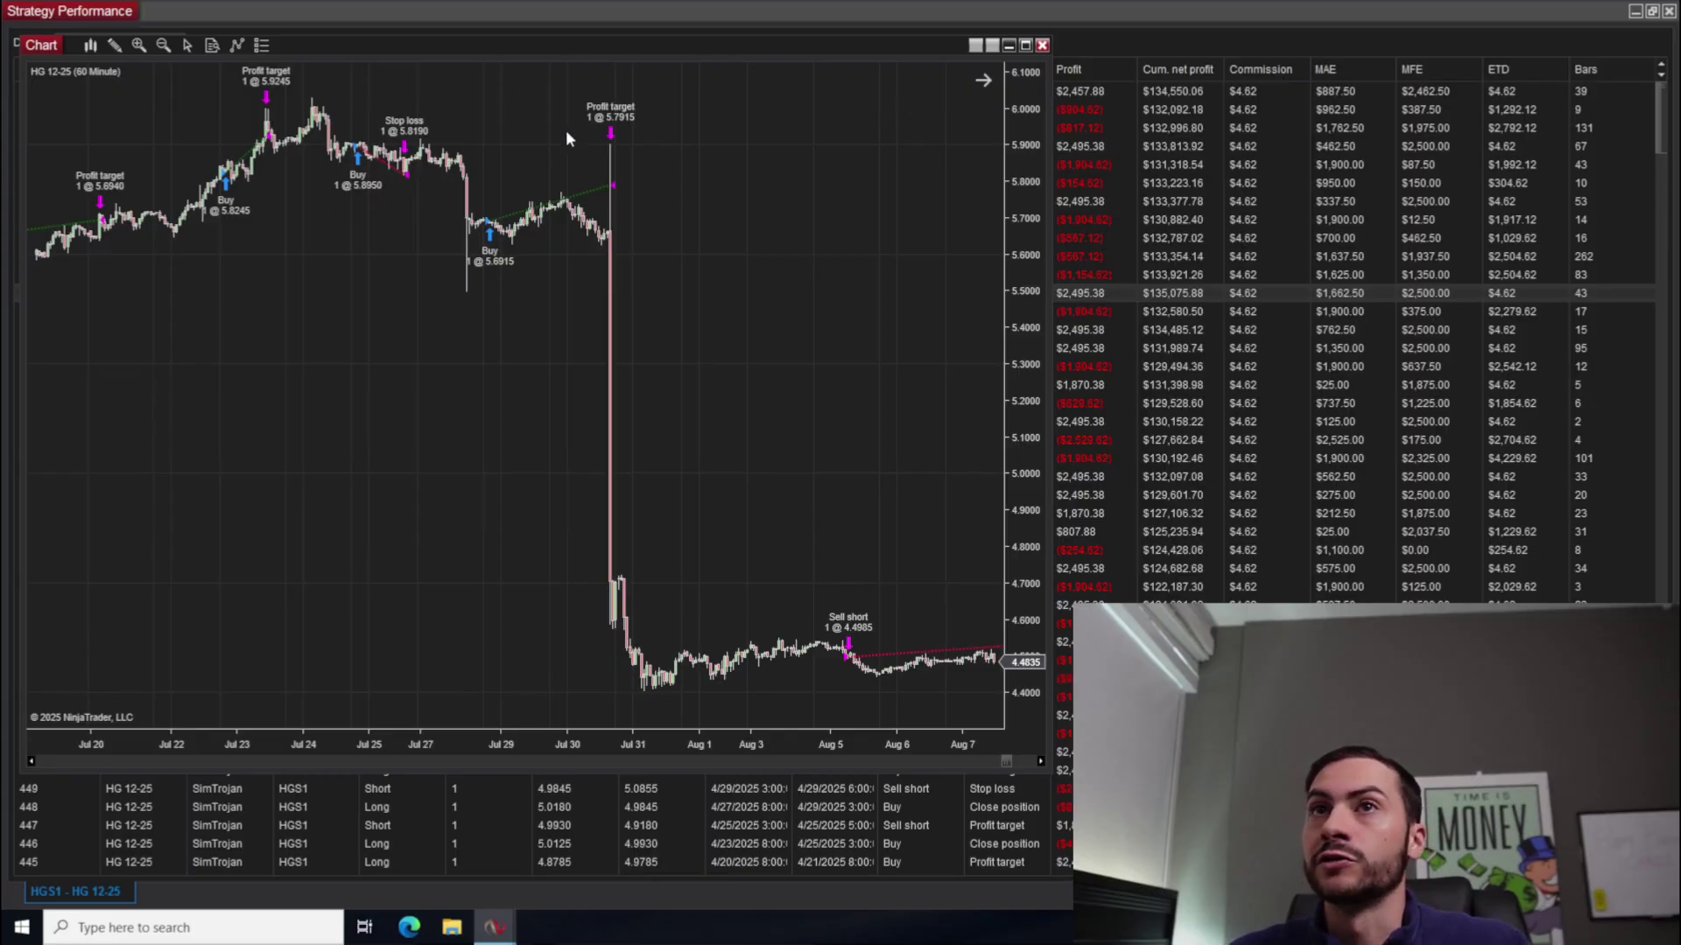
{"action": "mouse_move", "coordinate": [575, 735]}
{"action": "left_mouse_down"}
{"action": "mouse_move", "coordinate": [653, 737]}
{"action": "mouse_move", "coordinate": [528, 744]}
{"action": "mouse_move", "coordinate": [641, 746]}
{"action": "left_mouse_up"}
{"action": "scroll", "coordinate": [810, 629], "scroll_direction": "down", "scroll_amount": 3}
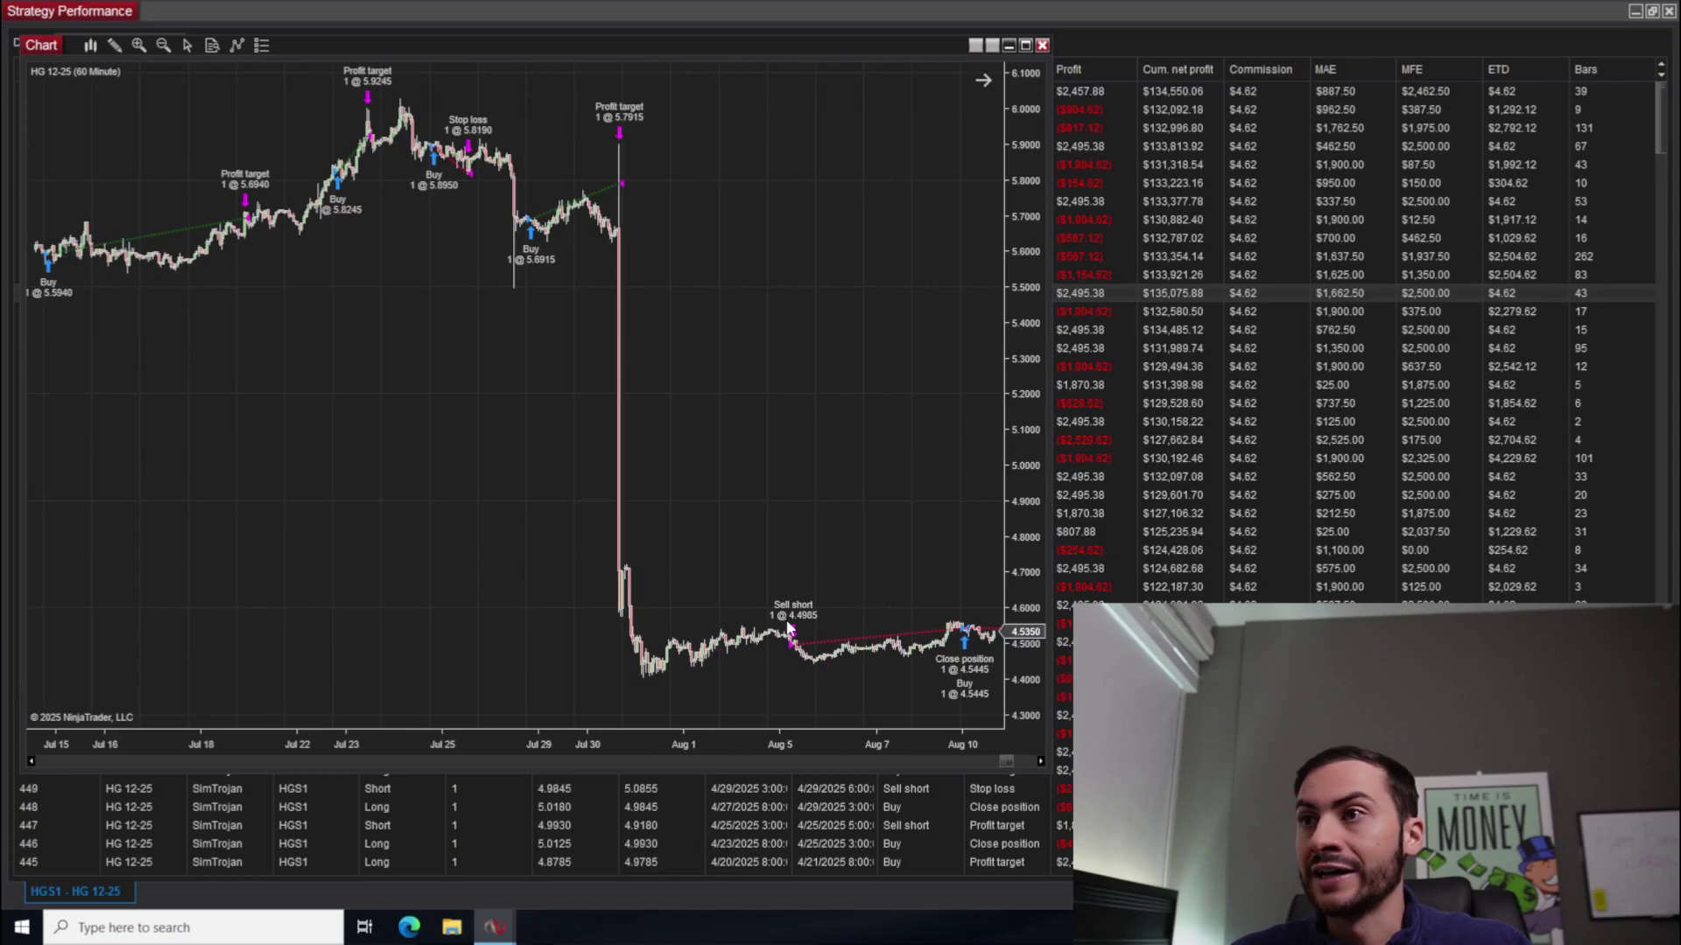
{"action": "left_click_drag", "start_coordinate": [791, 629], "coordinate": [607, 750]}
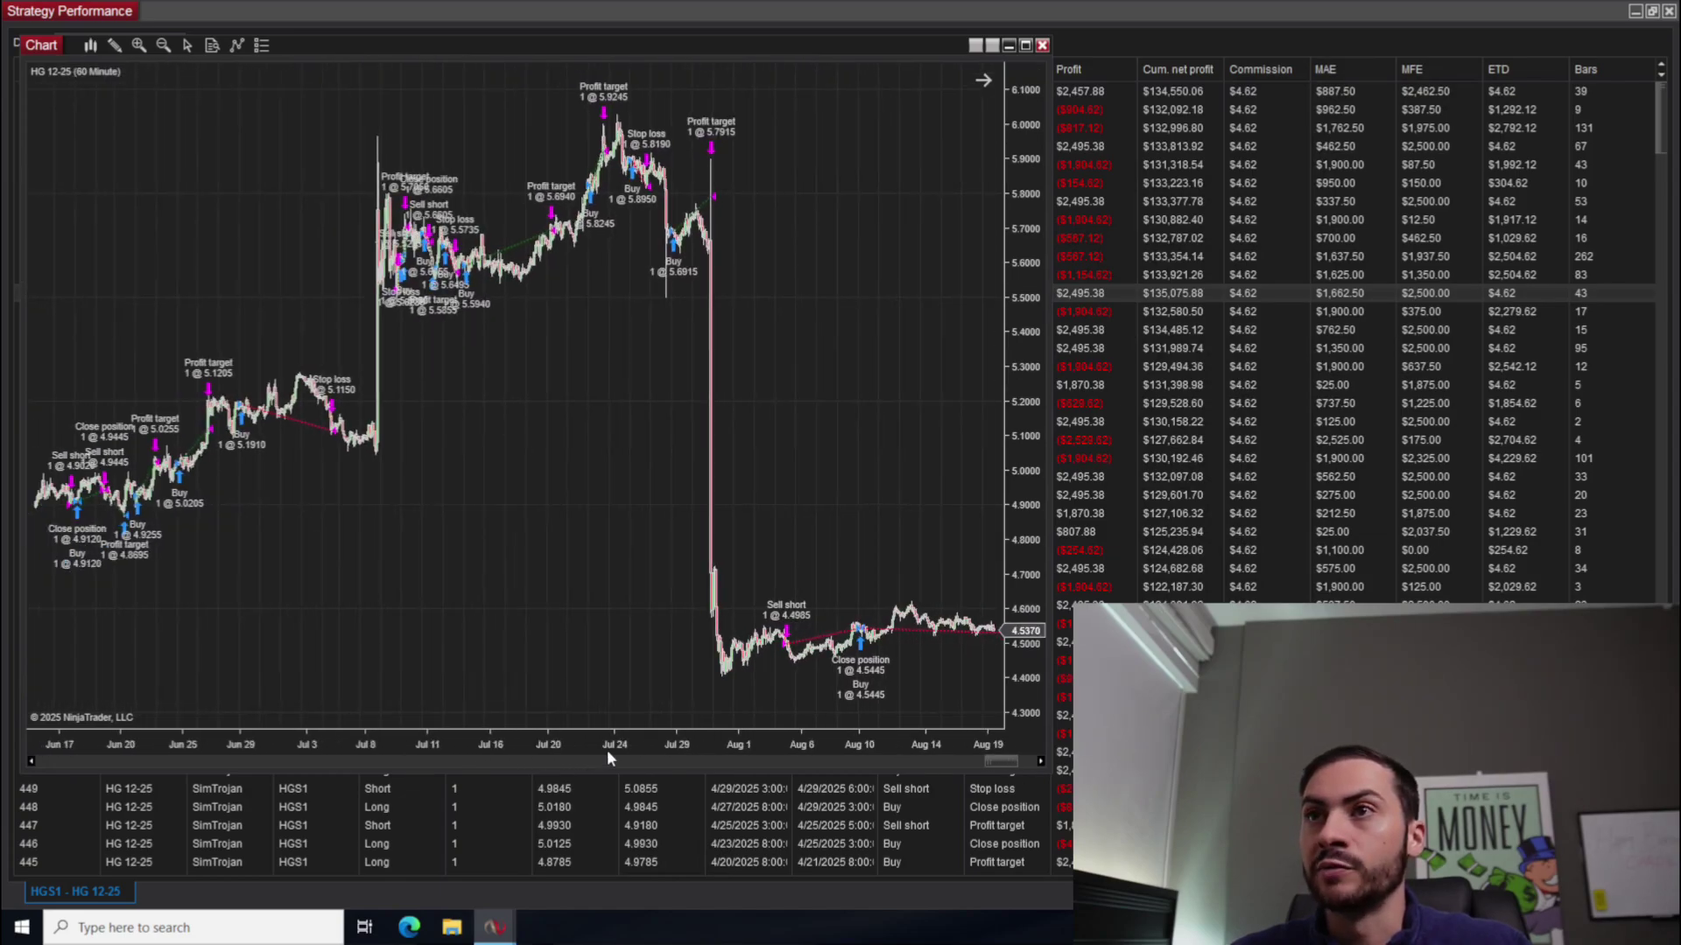
Close the trade's chart and display the strategy's analysis with its cumulative net profit graph.
{"action": "left_click", "coordinate": [1041, 45]}
{"action": "left_click", "coordinate": [160, 41]}
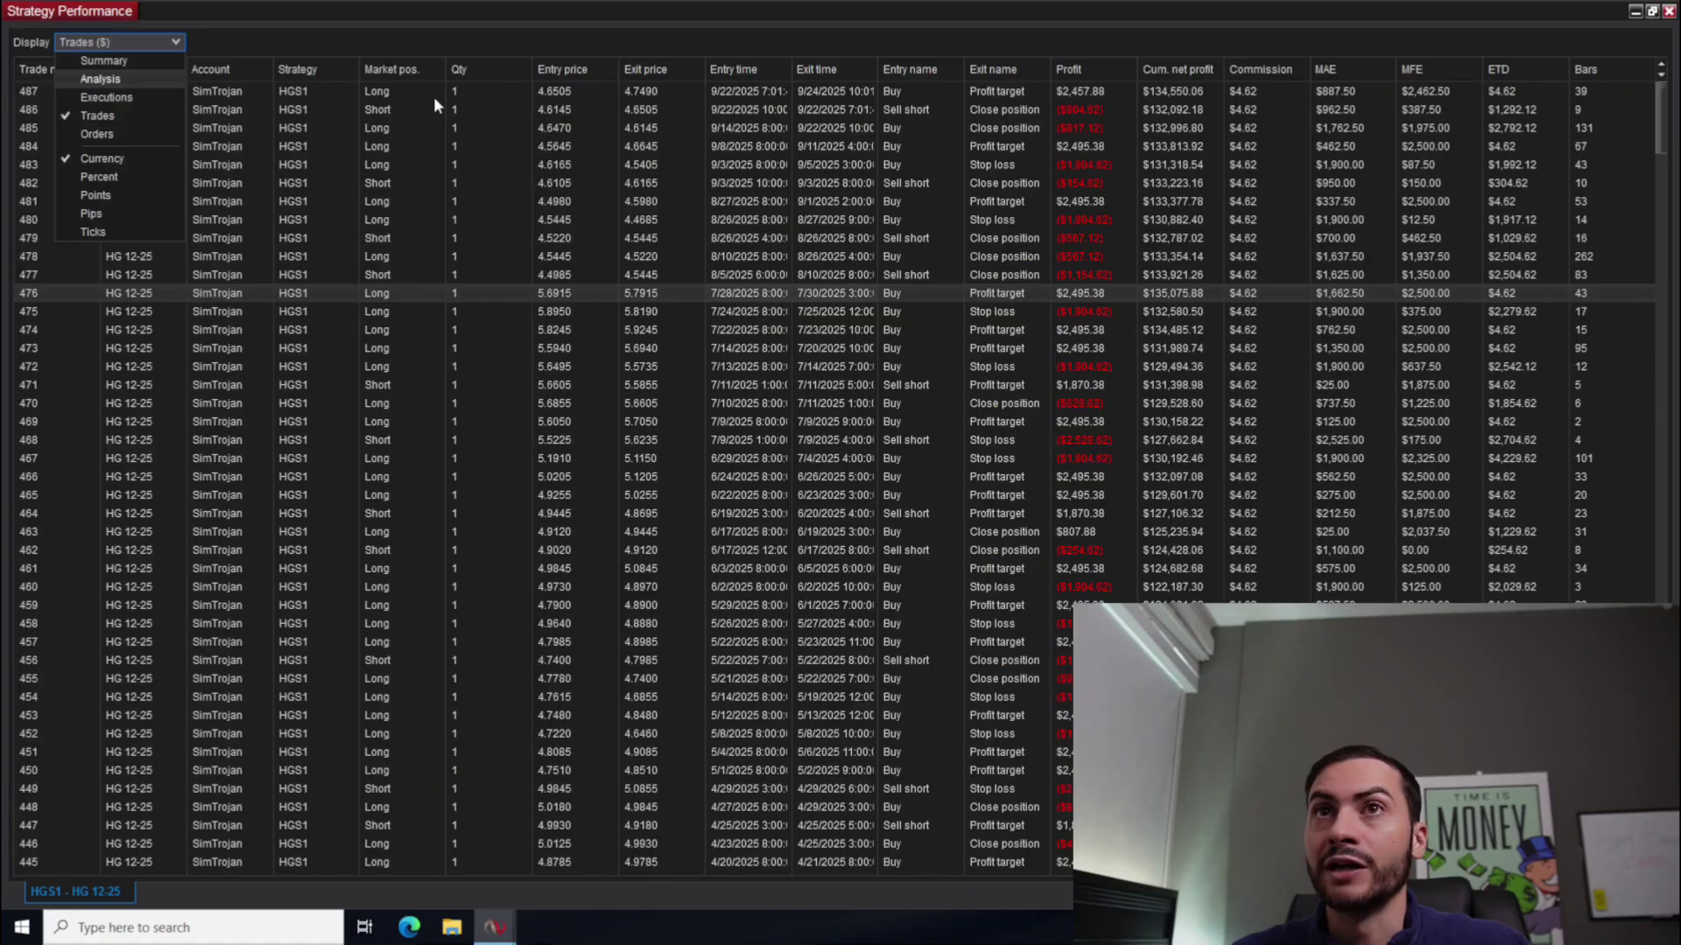
{"action": "key", "text": "Return"}
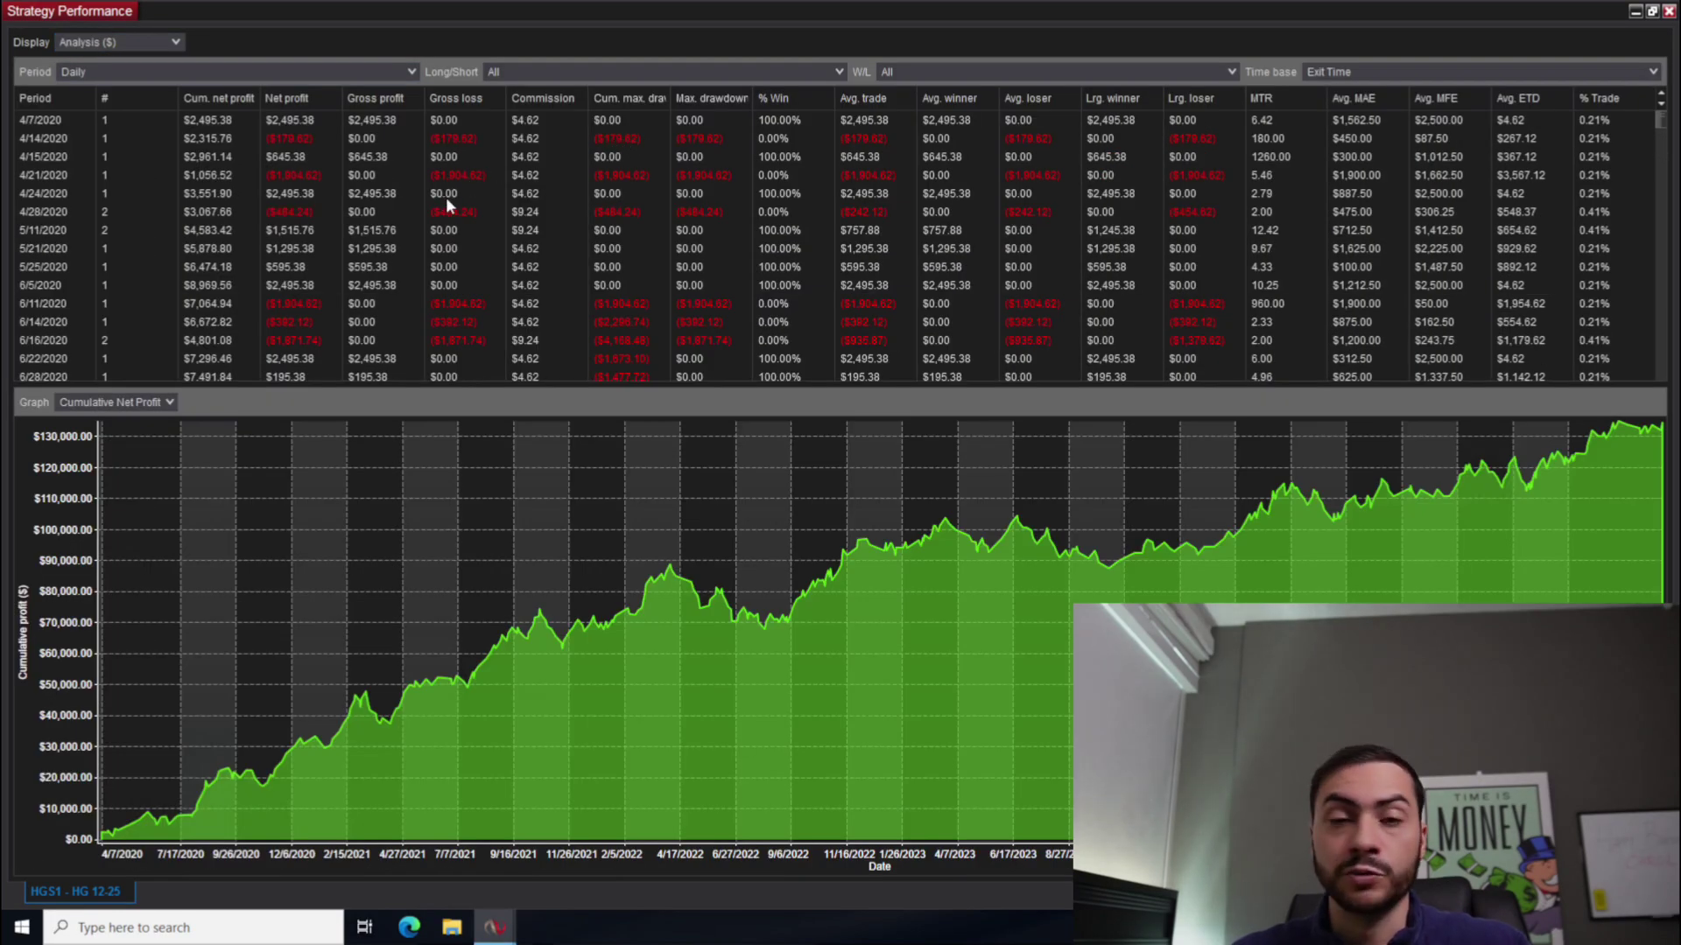
Check the performance summary and return to the cumulative net profit analysis.
{"action": "left_click", "coordinate": [144, 47]}
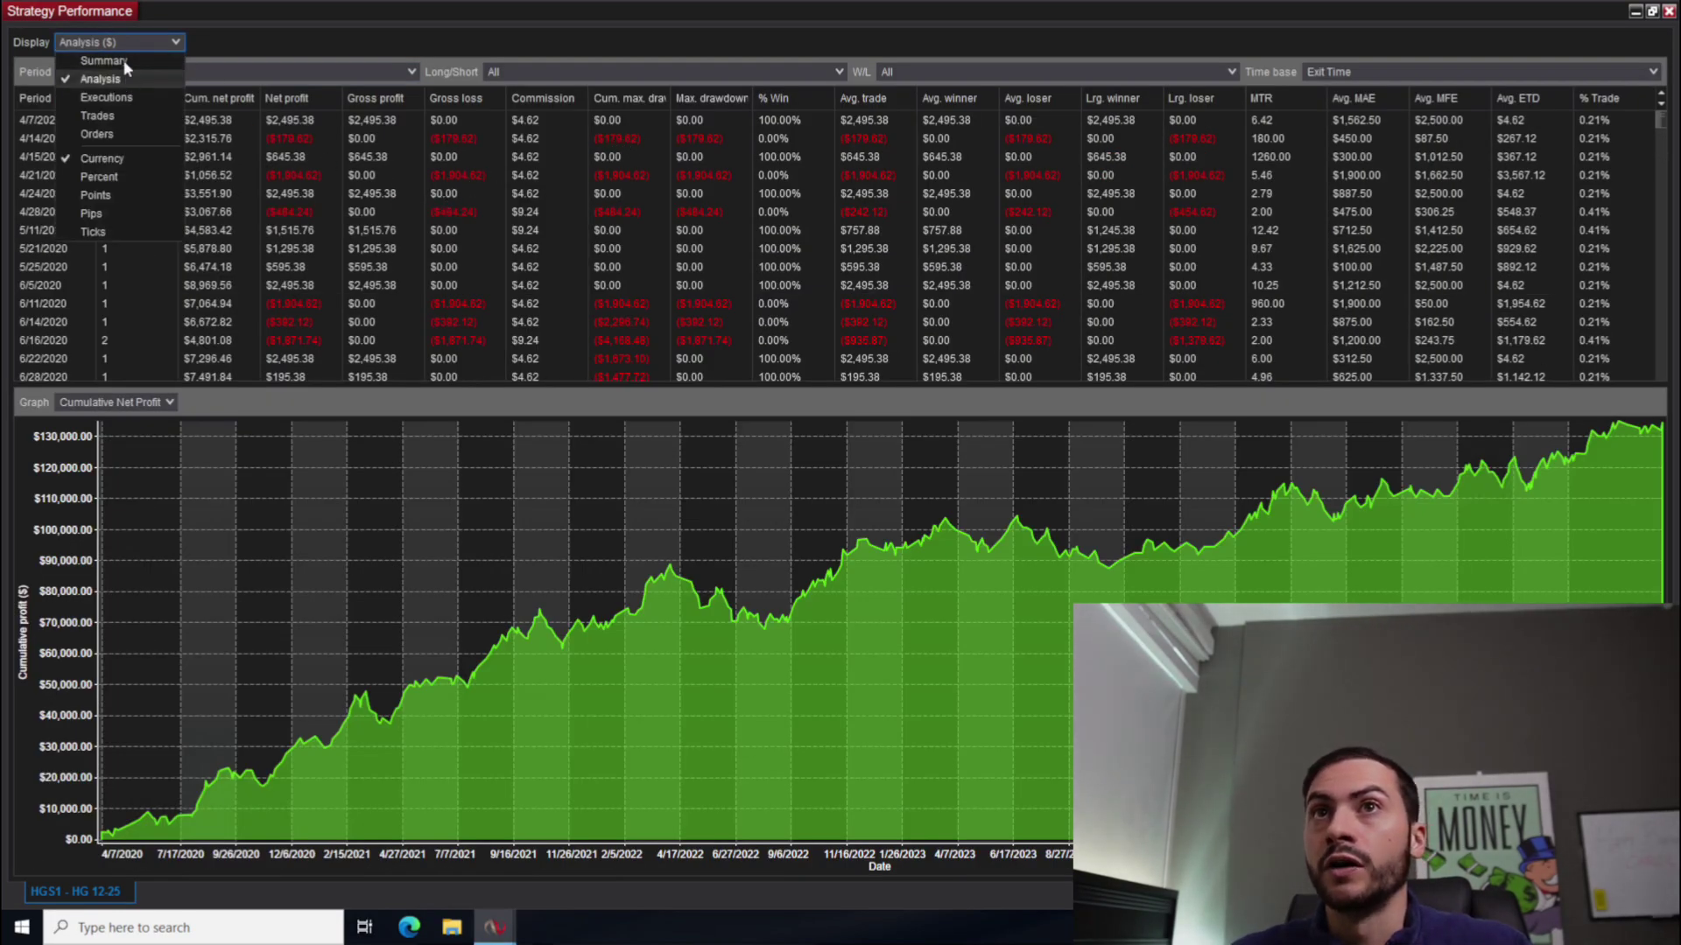
{"action": "left_click", "coordinate": [127, 56]}
{"action": "left_click", "coordinate": [133, 40]}
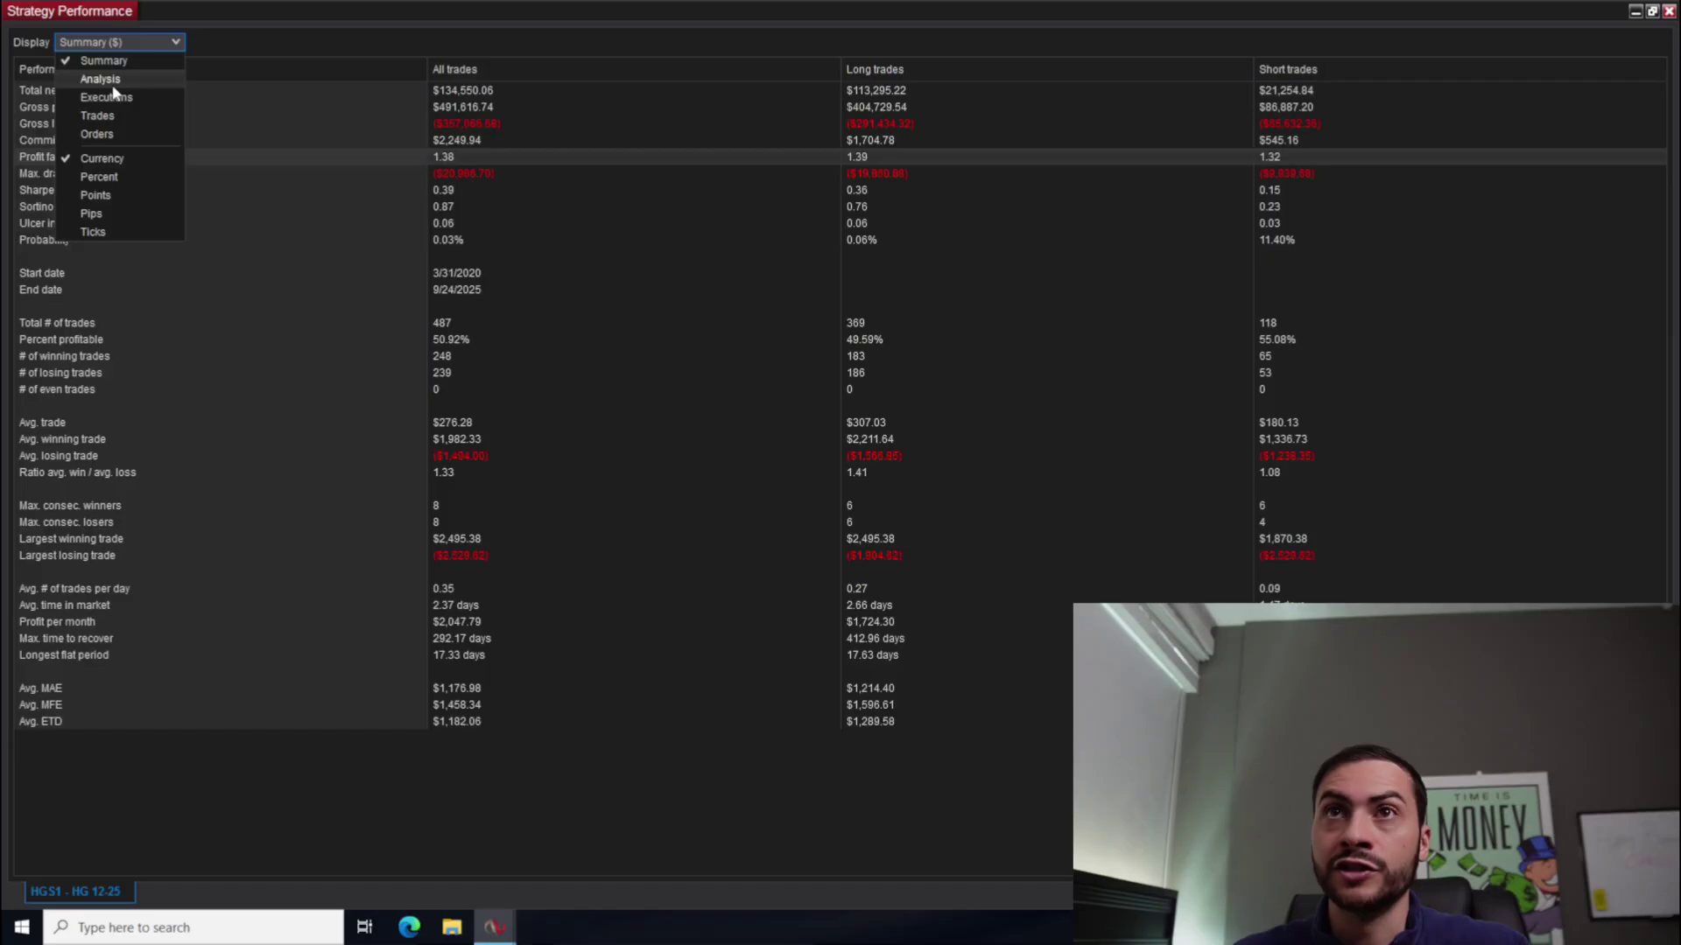
{"action": "left_click", "coordinate": [118, 98]}
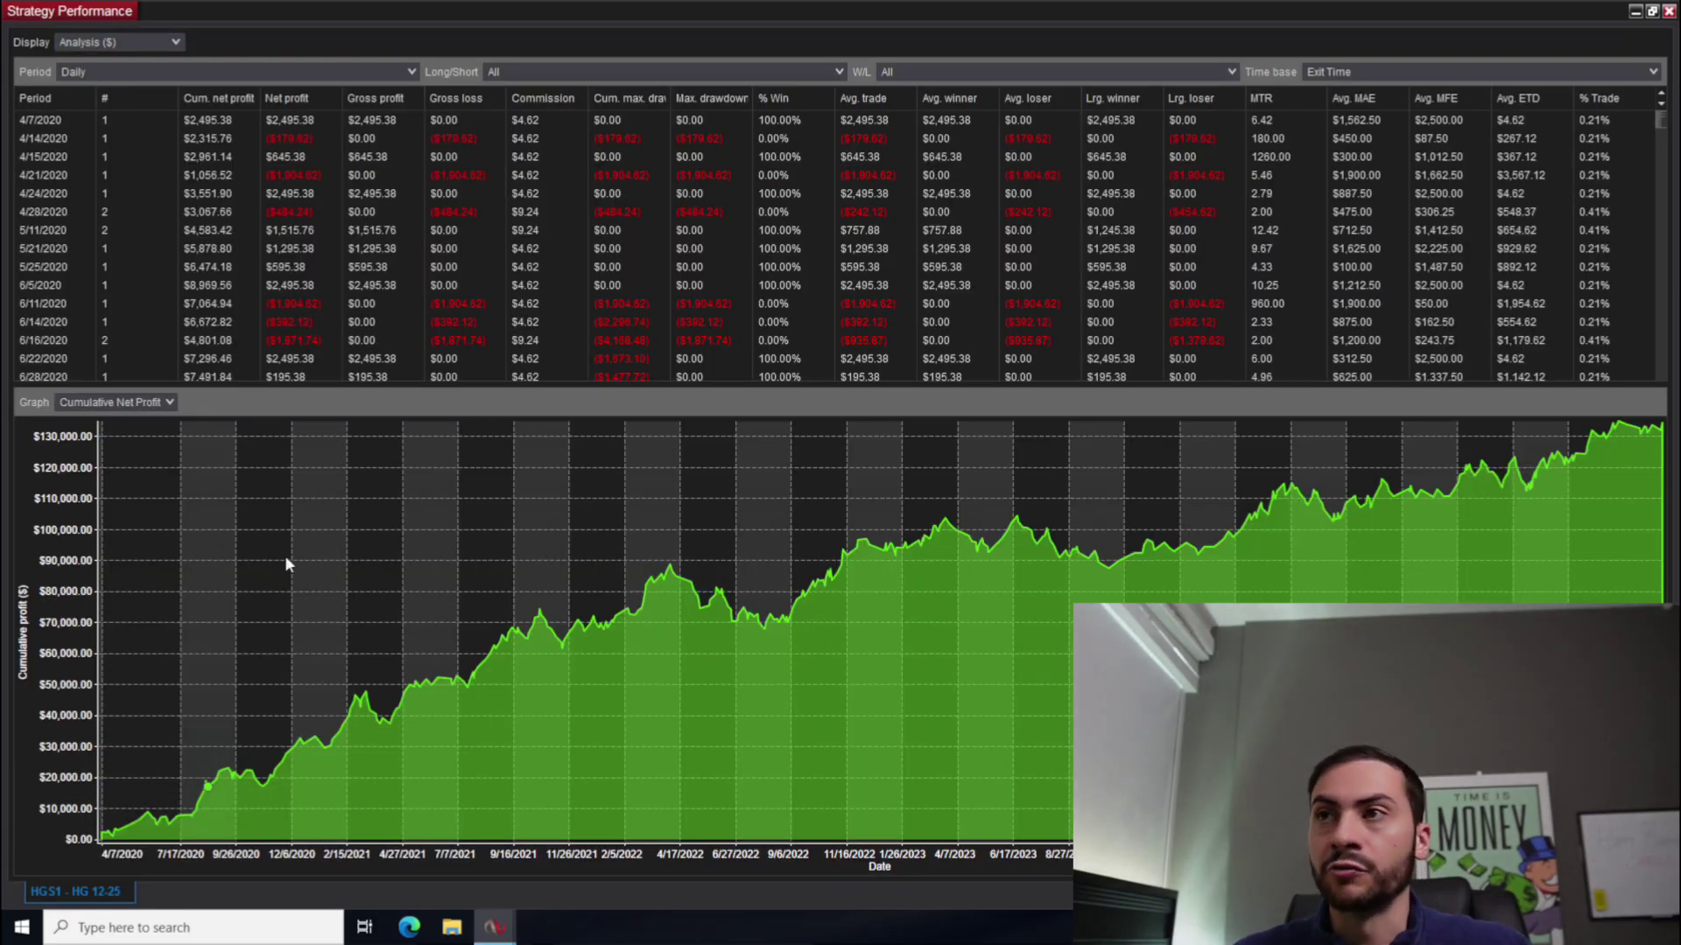
Review the strategy's list of trades and switch back to the performance summary.
{"action": "left_click", "coordinate": [140, 43]}
{"action": "left_click", "coordinate": [109, 108]}
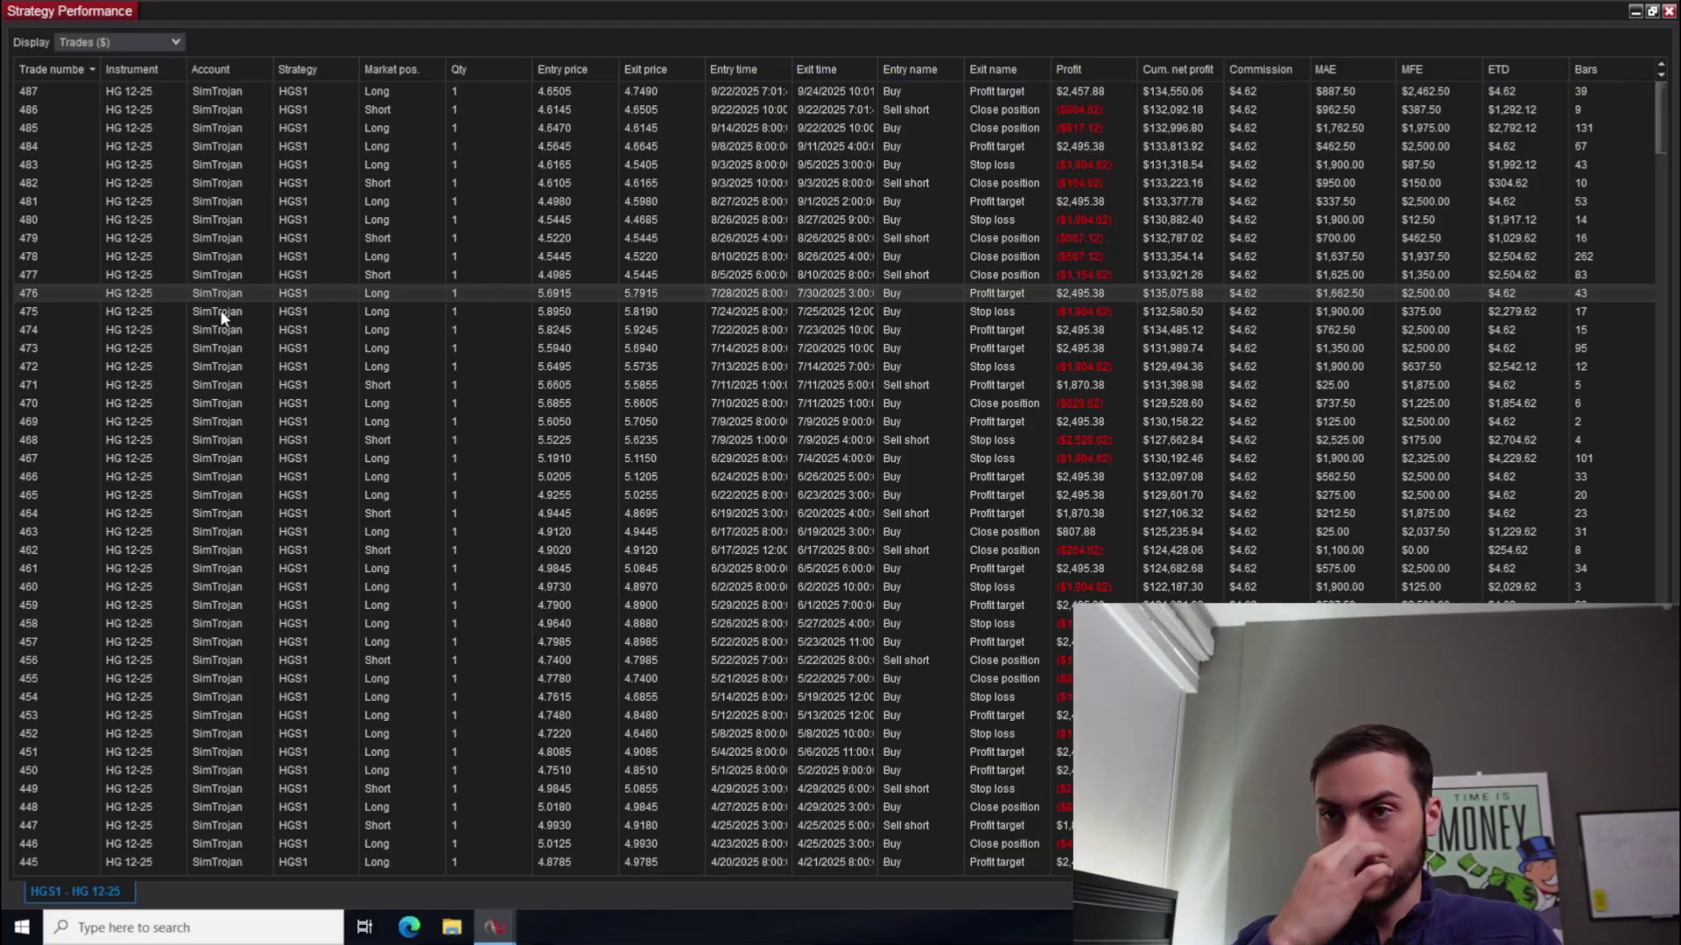
{"action": "left_click", "coordinate": [165, 41]}
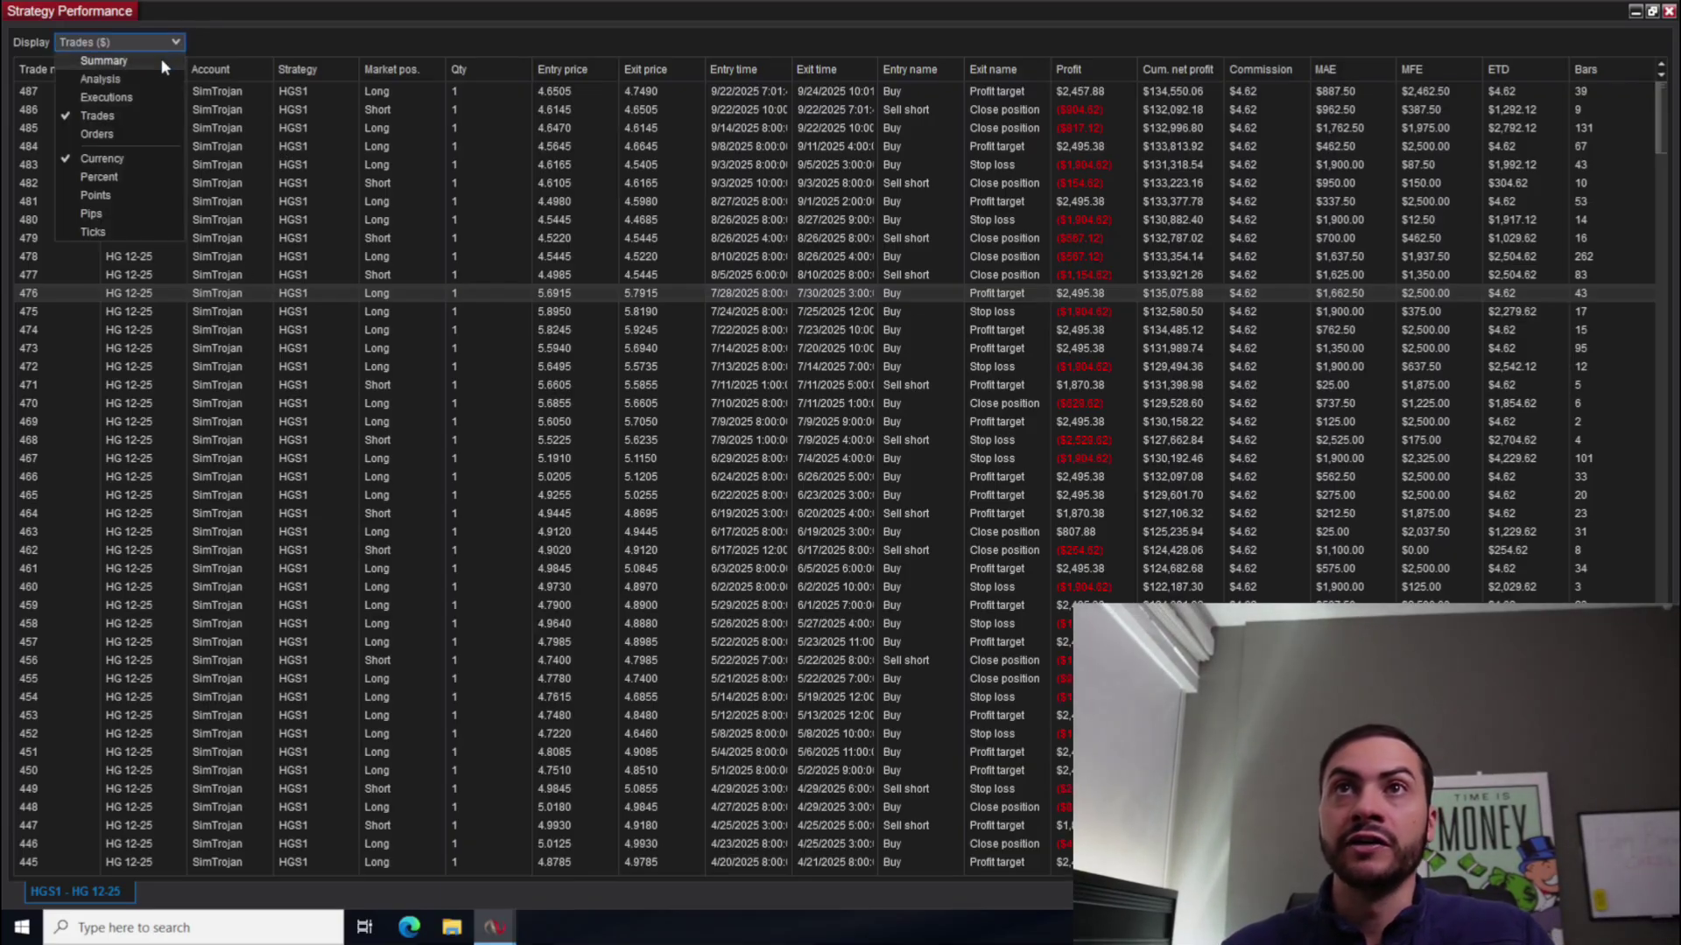
{"action": "left_click", "coordinate": [160, 58]}
Review the daily analysis with the cumulative net profit graph, and bring up the performance summary for all, long and short trades.
{"action": "left_click", "coordinate": [139, 42]}
{"action": "left_click", "coordinate": [131, 75]}
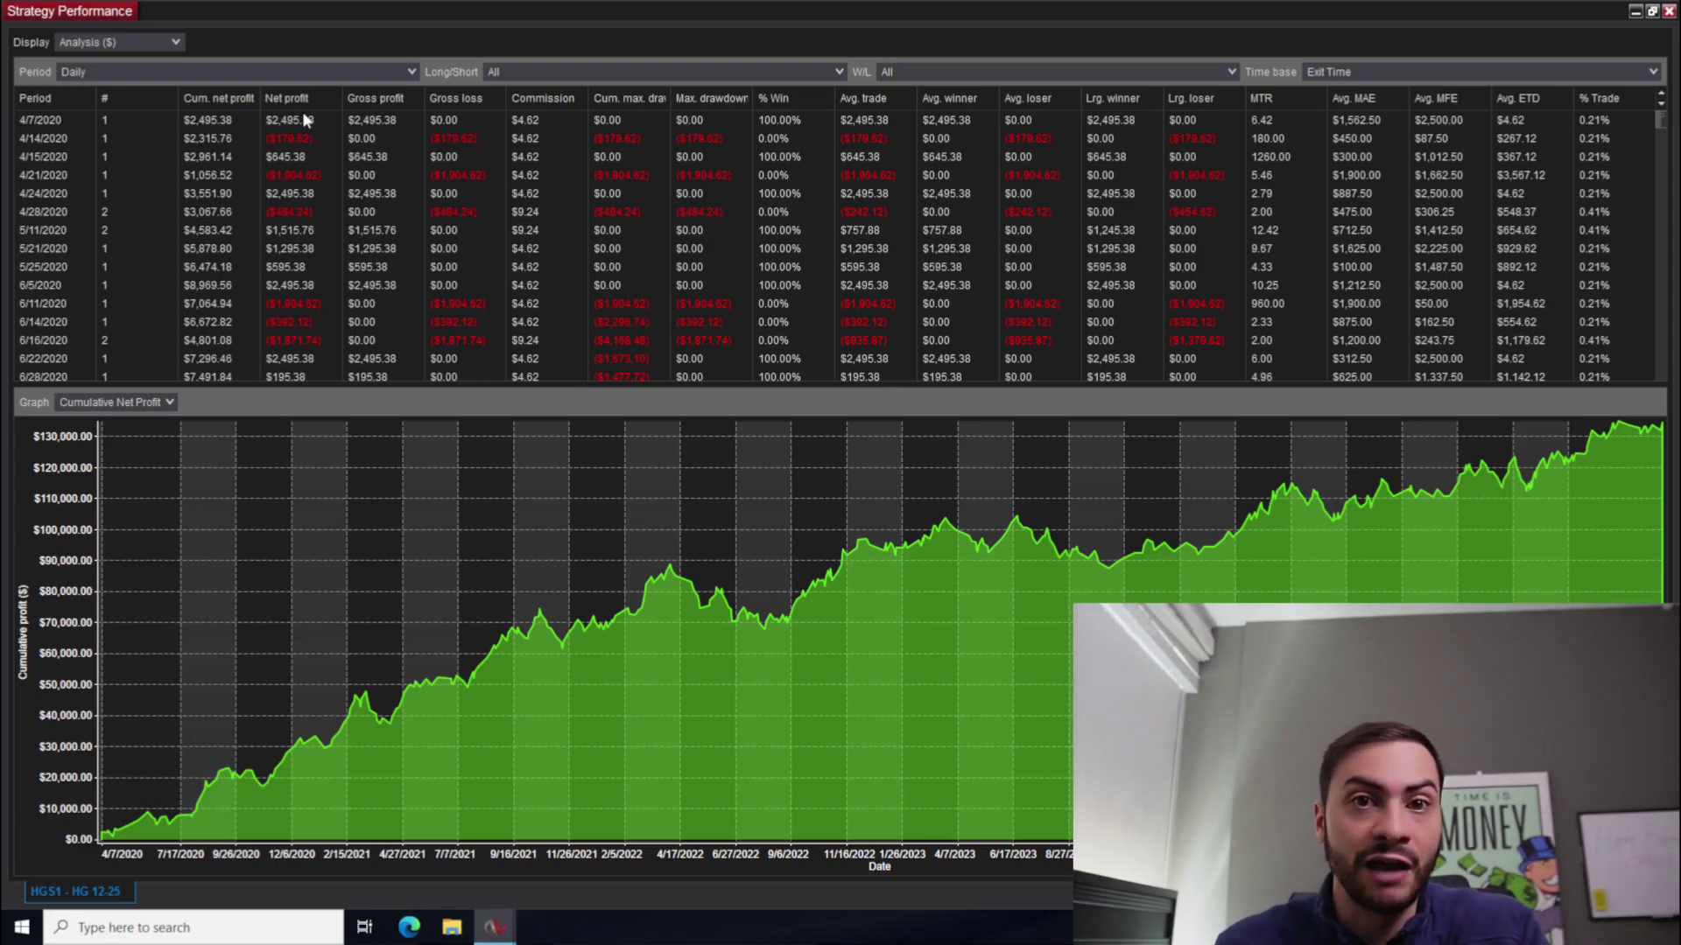
{"action": "left_click", "coordinate": [175, 42]}
{"action": "left_click", "coordinate": [144, 76]}
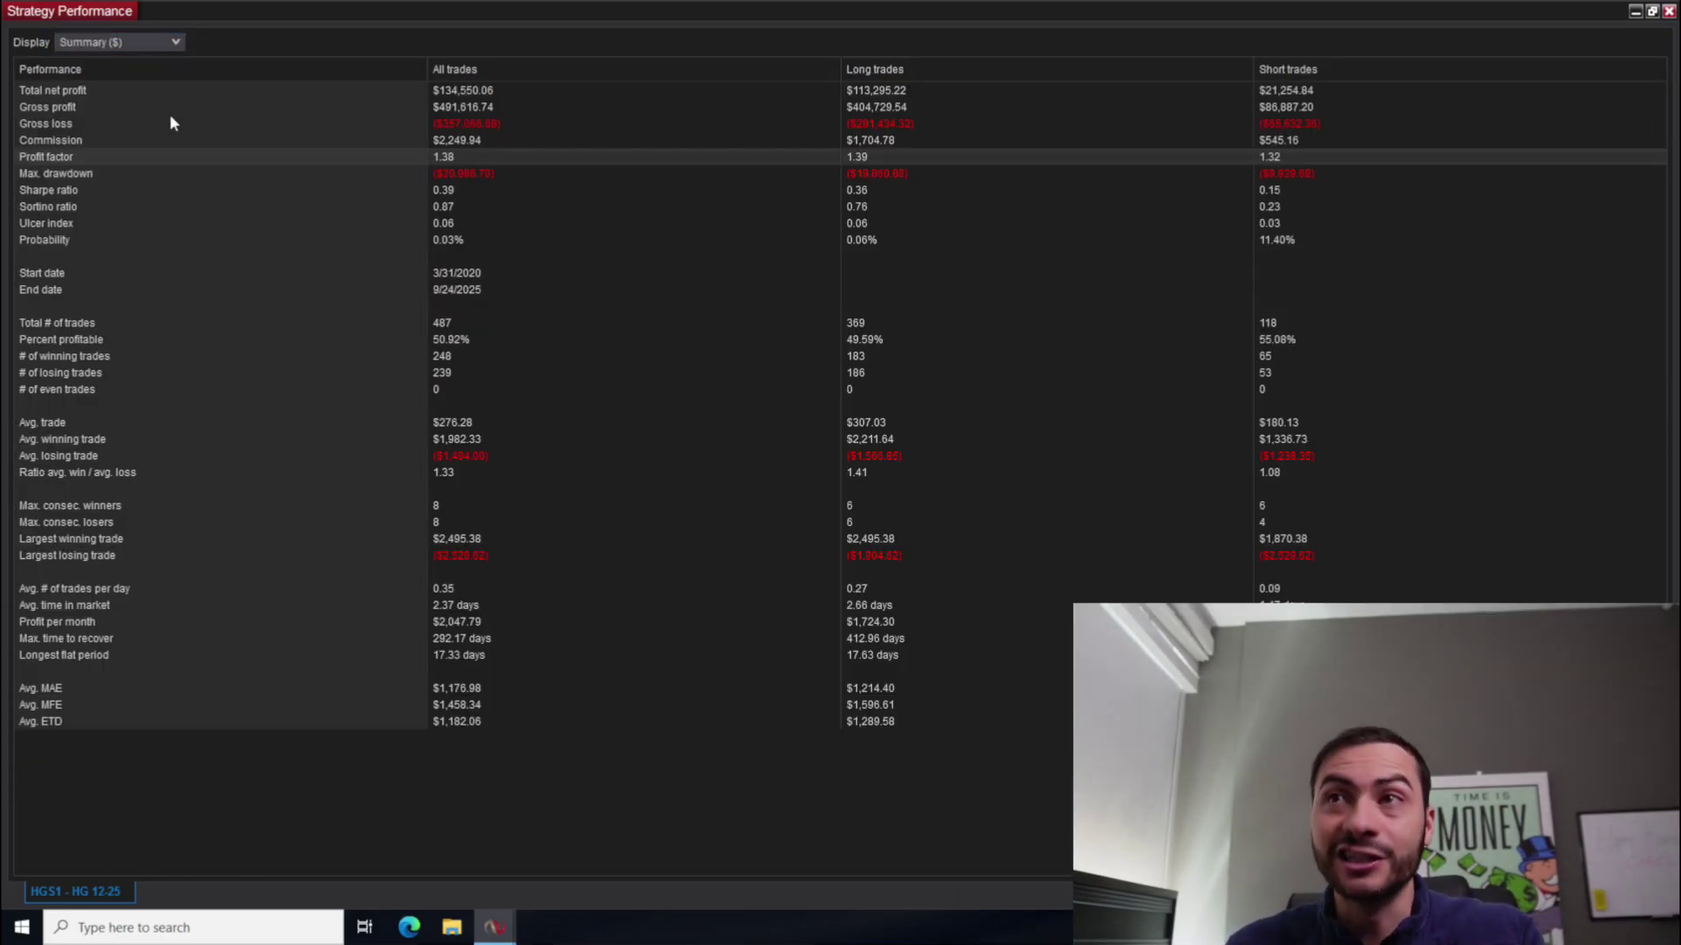
Display the strategy's trades, reopen the chart for trade 476, and move the chart window to show its buy entry, profit target exit and subsequent bars.
{"action": "left_click", "coordinate": [125, 44]}
{"action": "left_click", "coordinate": [120, 113]}
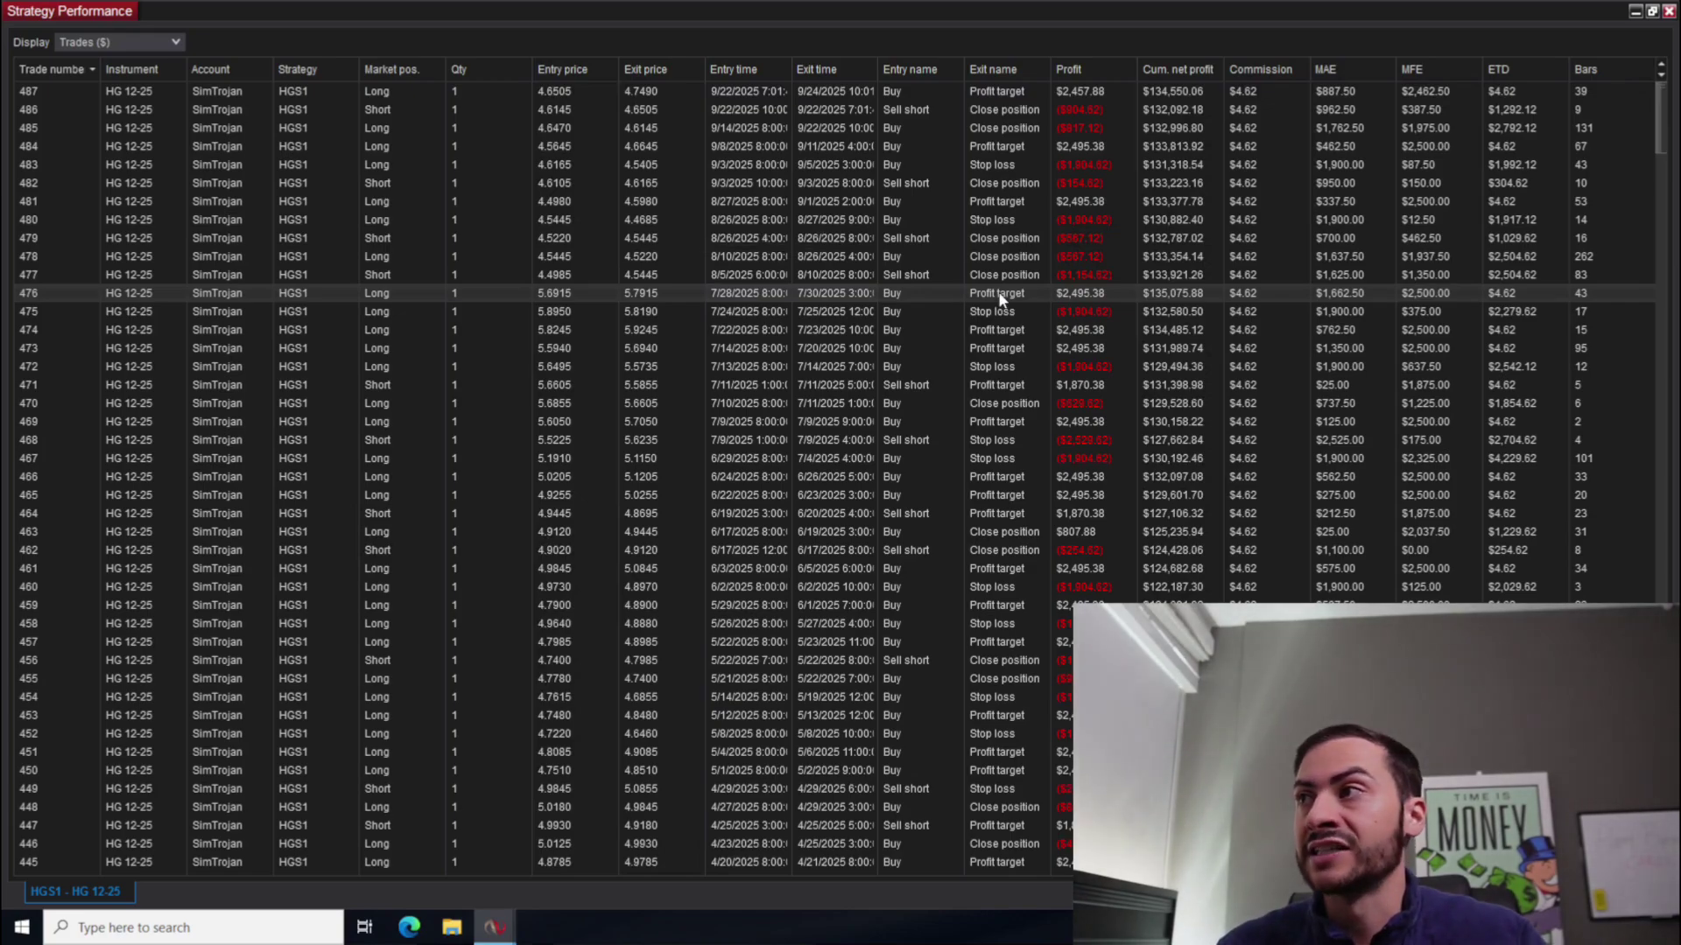
{"action": "right_click", "coordinate": [1015, 312]}
{"action": "left_click", "coordinate": [1018, 313]}
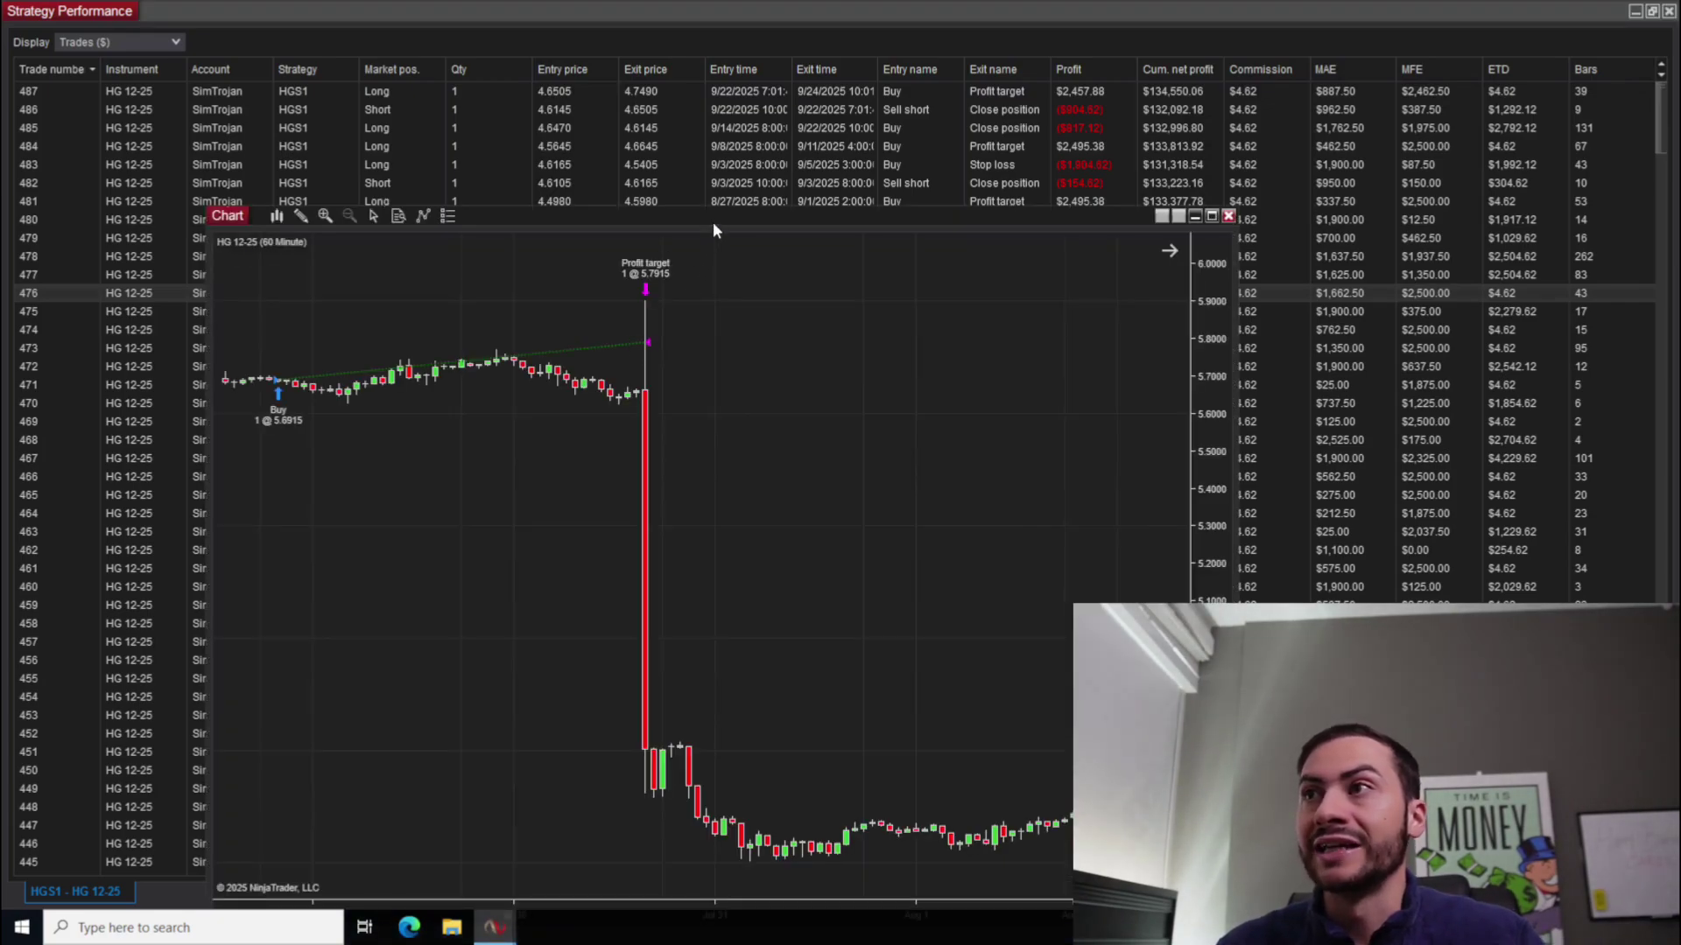
{"action": "left_click_drag", "start_coordinate": [712, 223], "coordinate": [606, 117]}
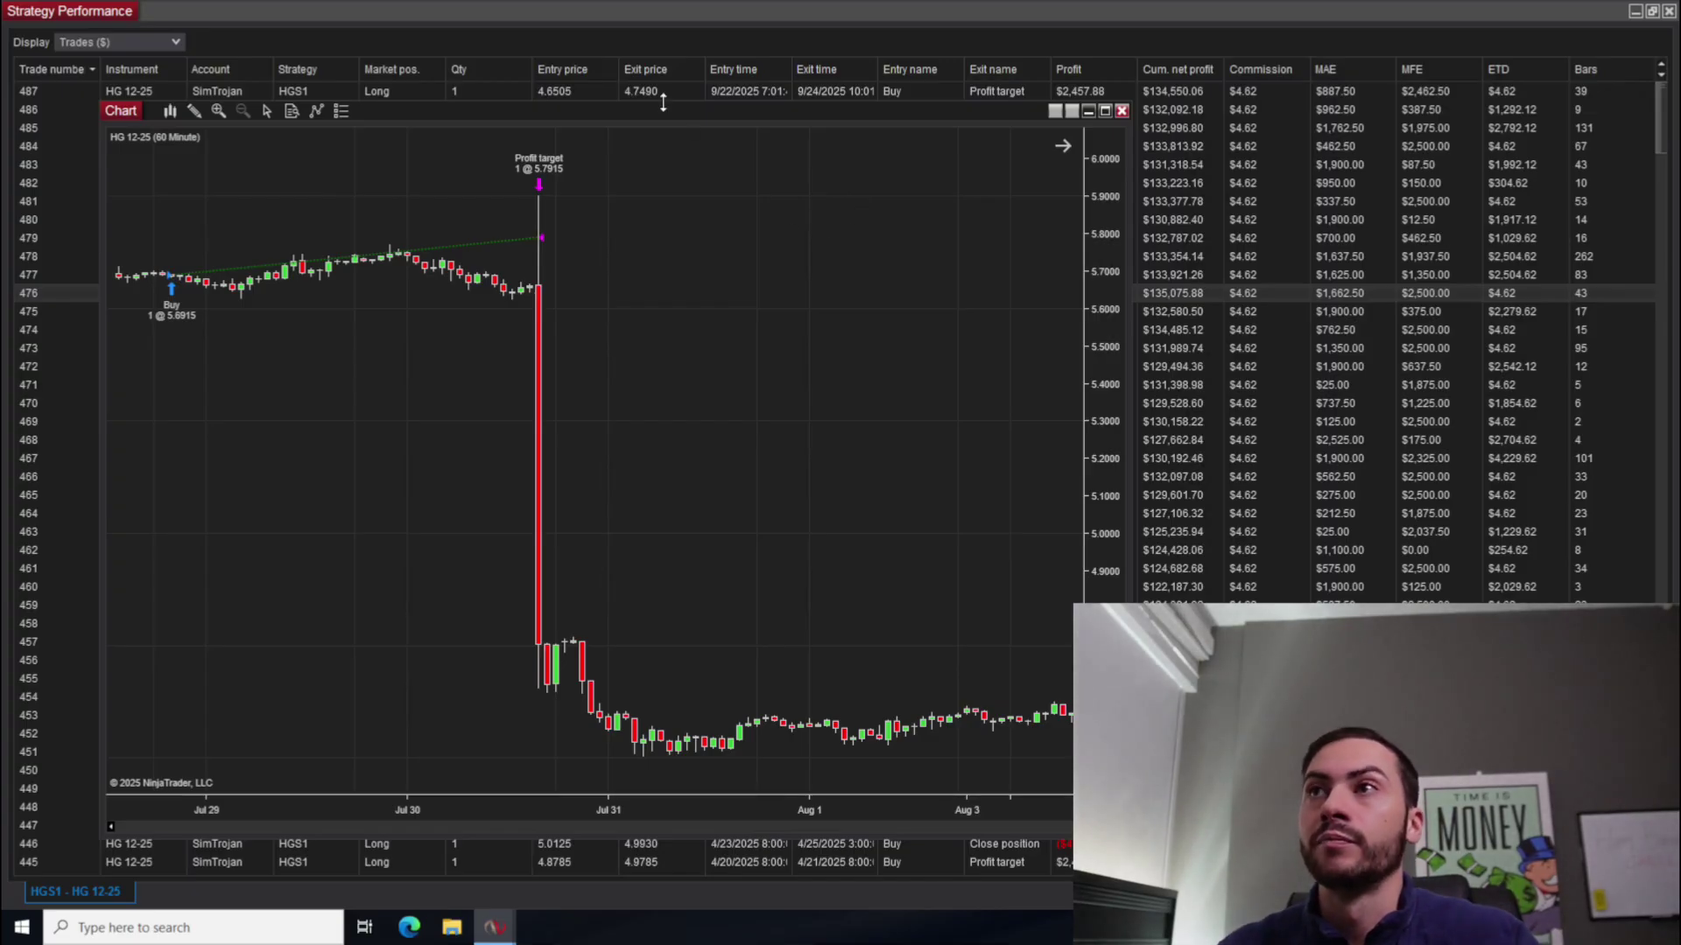
{"action": "left_click_drag", "start_coordinate": [663, 102], "coordinate": [665, 119]}
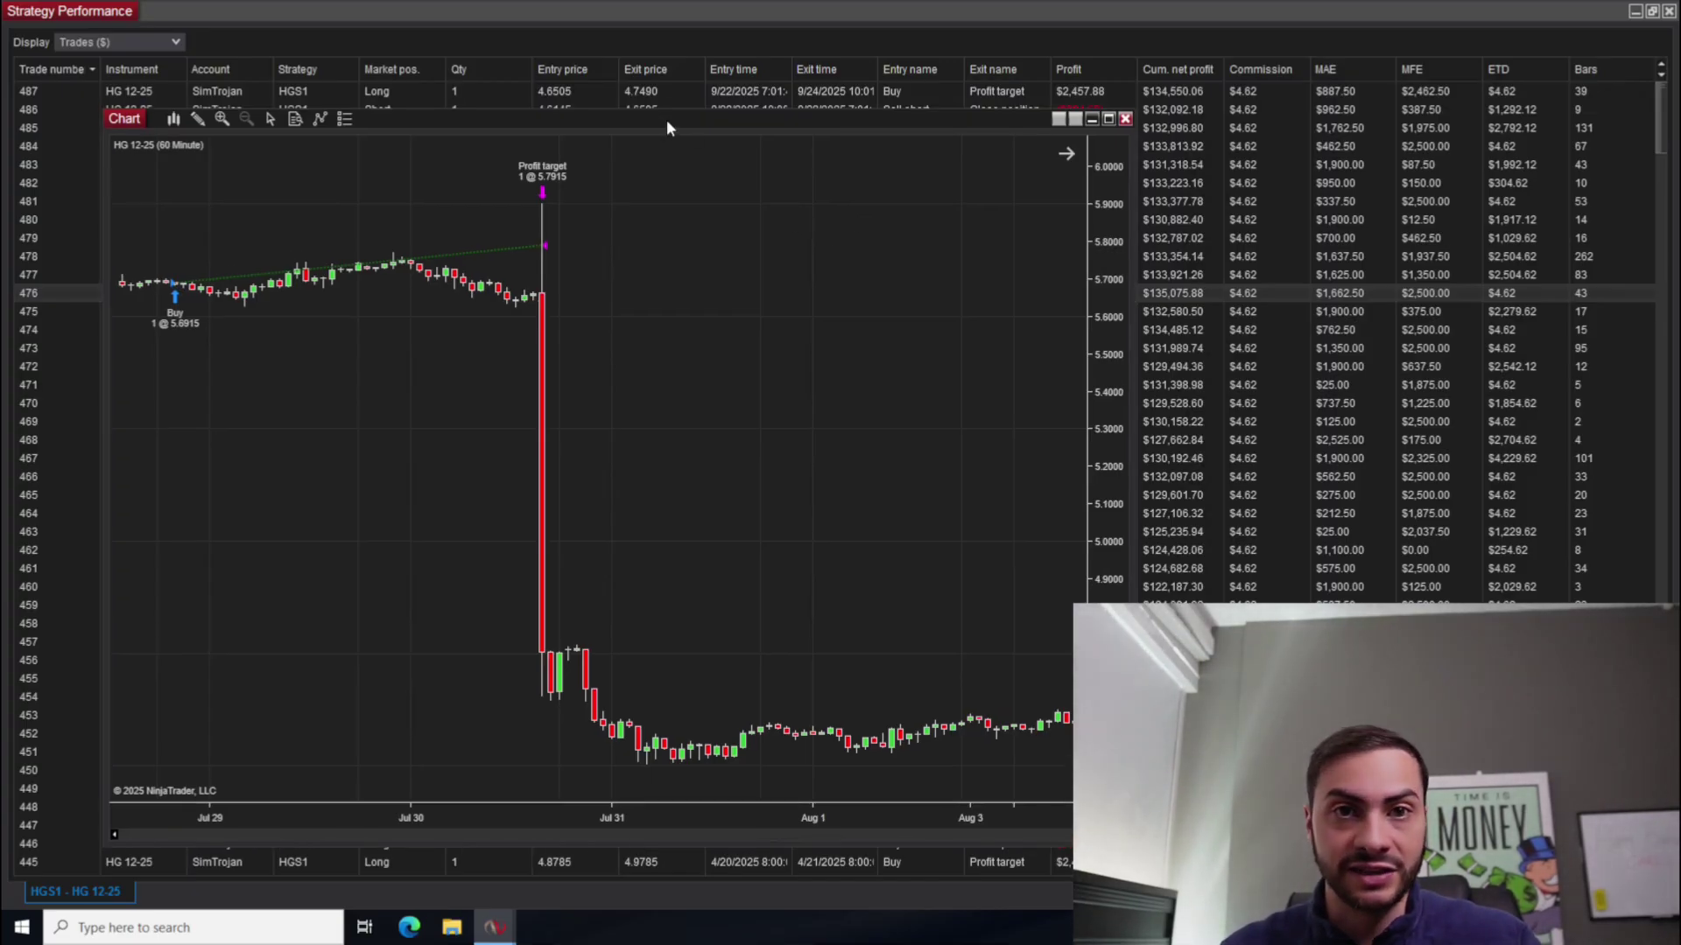